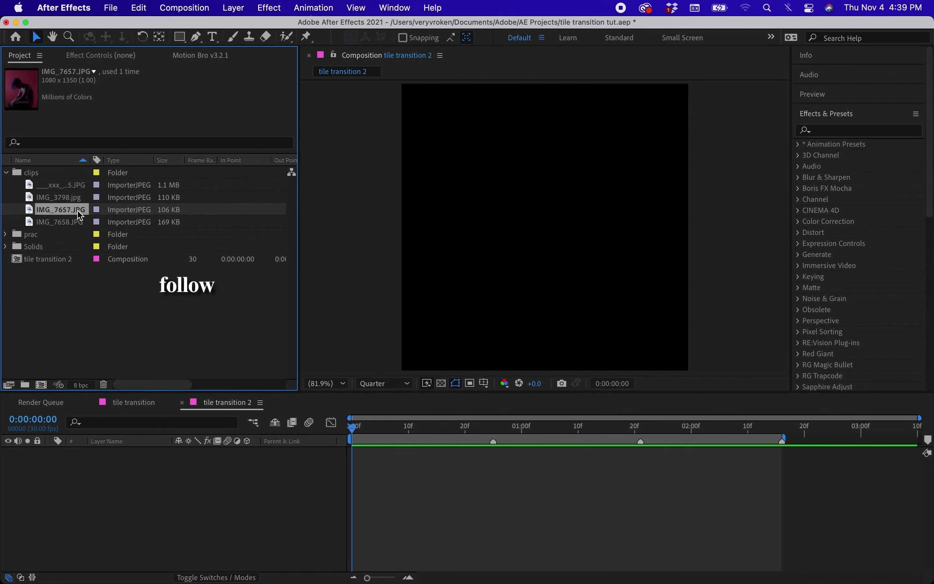
Add IMG_7657.JPG at 104% scale, shift it up, and pre-compose it as 'left tile'
{"action": "left_click_drag", "start_coordinate": [61, 209], "coordinate": [196, 486]}
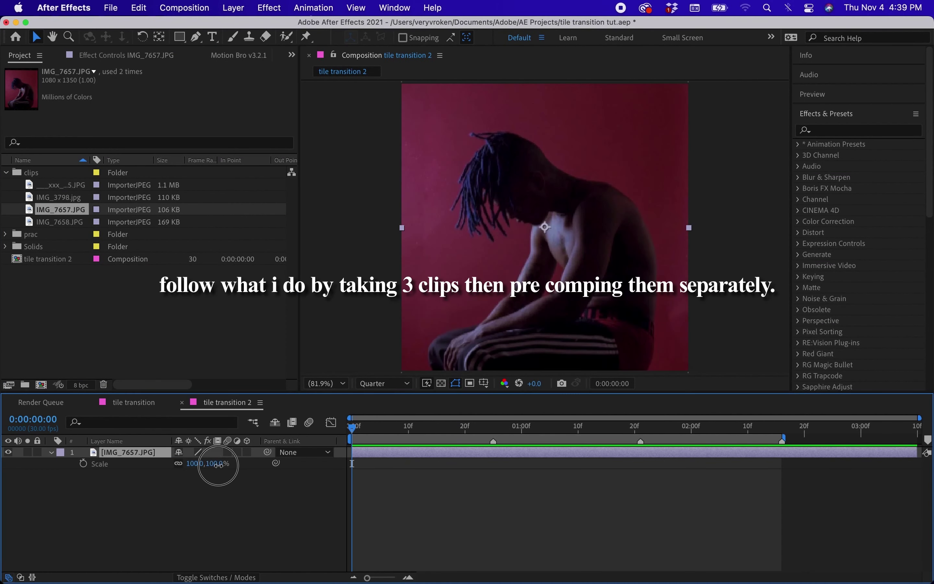
{"action": "left_click_drag", "start_coordinate": [218, 464], "coordinate": [223, 468]}
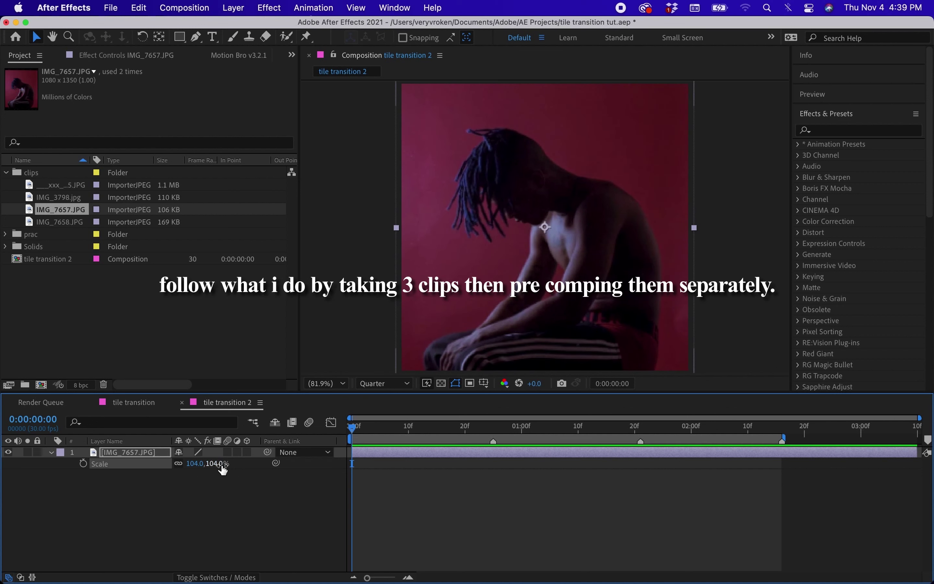
{"action": "key", "text": "p"}
{"action": "mouse_move", "coordinate": [201, 464]}
{"action": "left_mouse_down"}
{"action": "mouse_move", "coordinate": [135, 469]}
{"action": "mouse_move", "coordinate": [149, 473]}
{"action": "left_mouse_up"}
{"action": "right_click", "coordinate": [150, 460]}
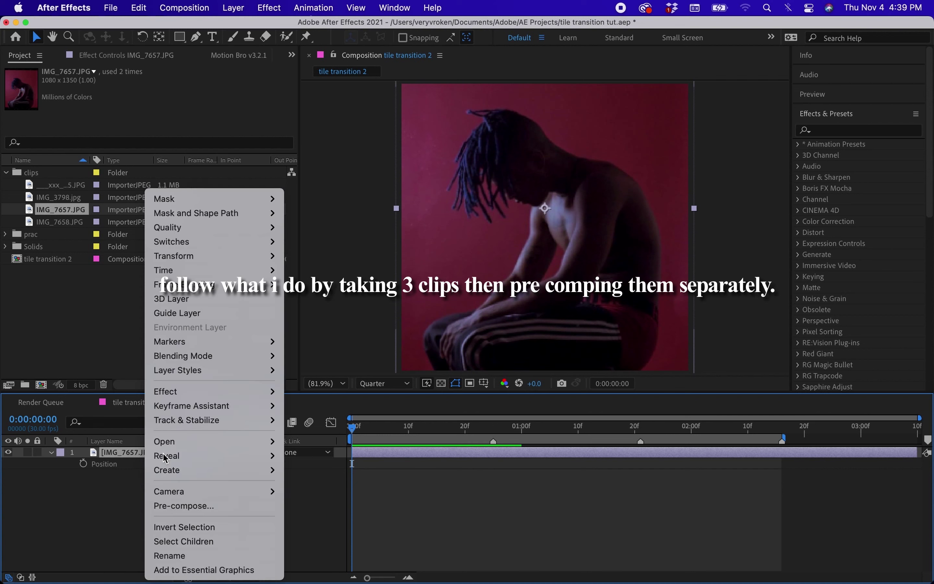
{"action": "left_click", "coordinate": [263, 504]}
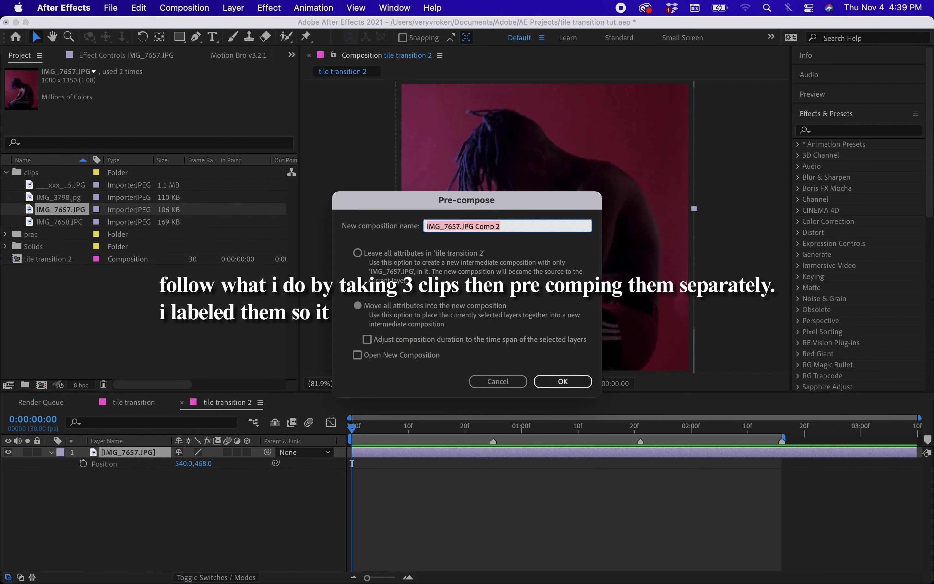
{"action": "type", "text": "left tile"}
{"action": "key", "text": "Return"}
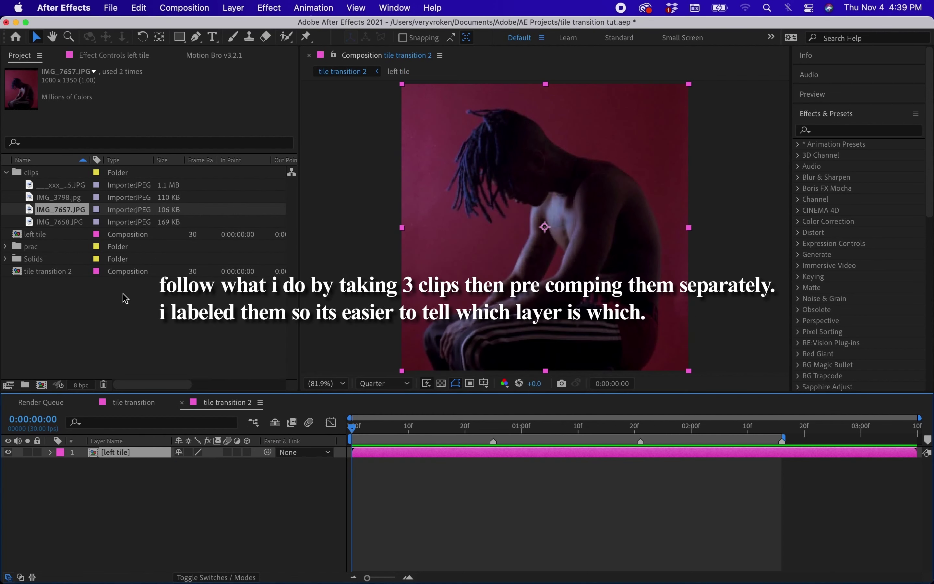
Add IMG_3798.jpg as the top layer and pre-compose it as 'right tile'
{"action": "left_click", "coordinate": [71, 197]}
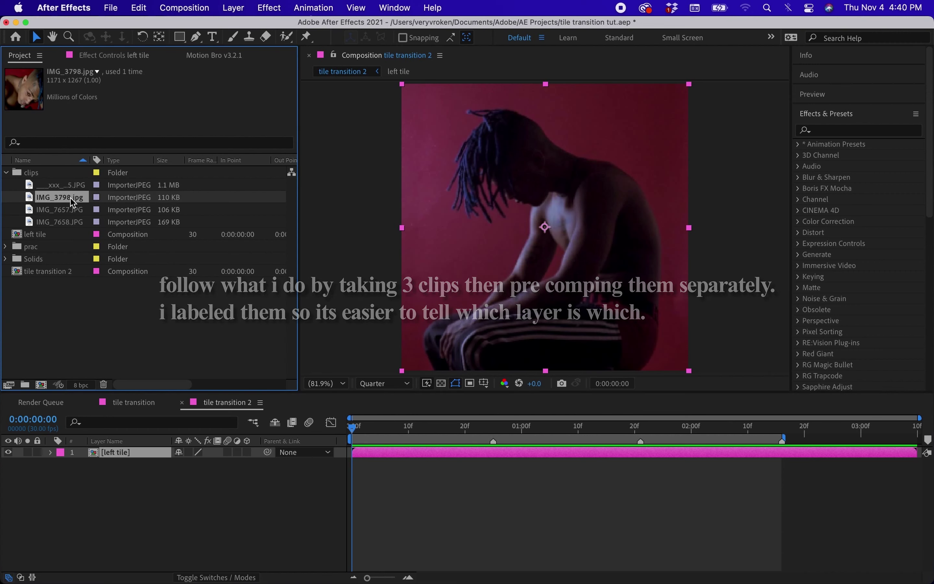
{"action": "left_click_drag", "start_coordinate": [71, 200], "coordinate": [159, 461]}
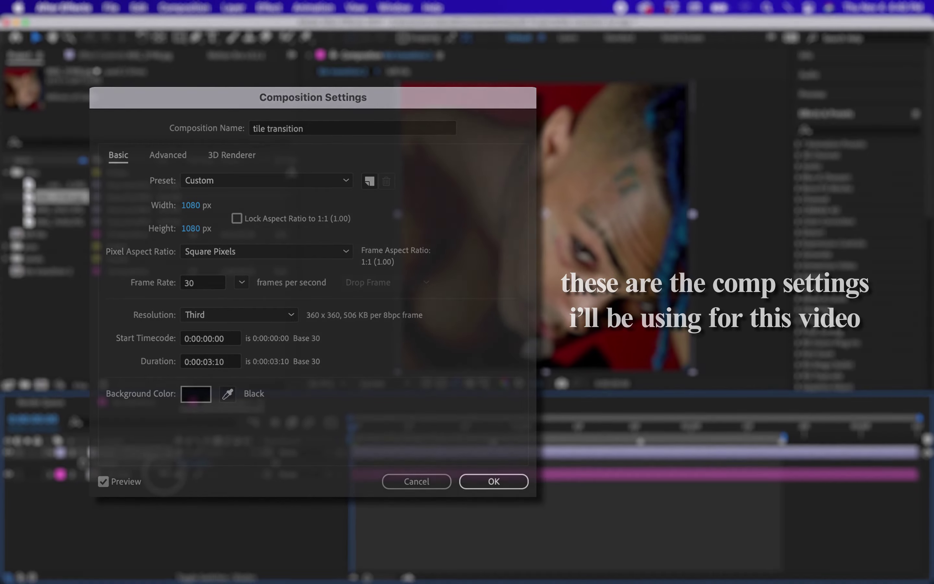
{"action": "right_click", "coordinate": [162, 451]}
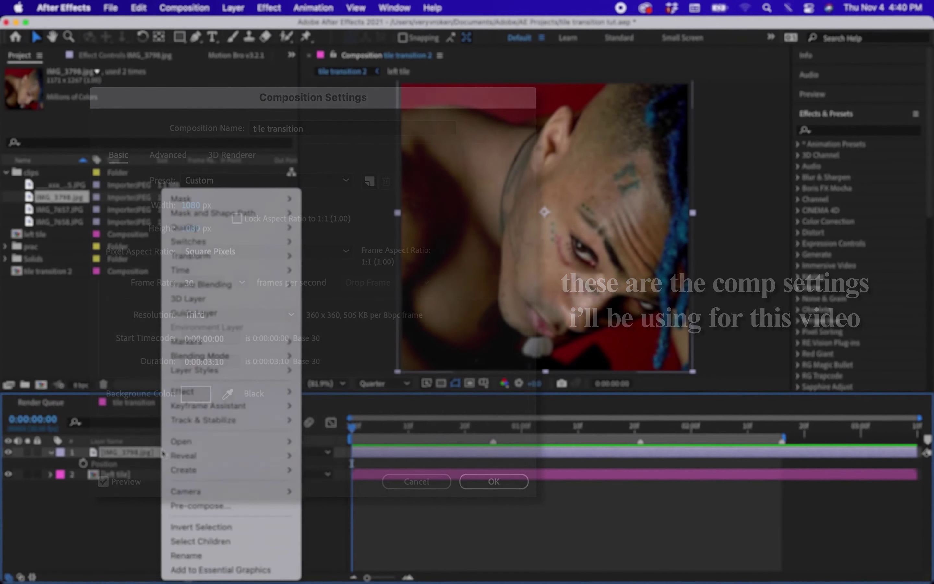
{"action": "left_click", "coordinate": [186, 501]}
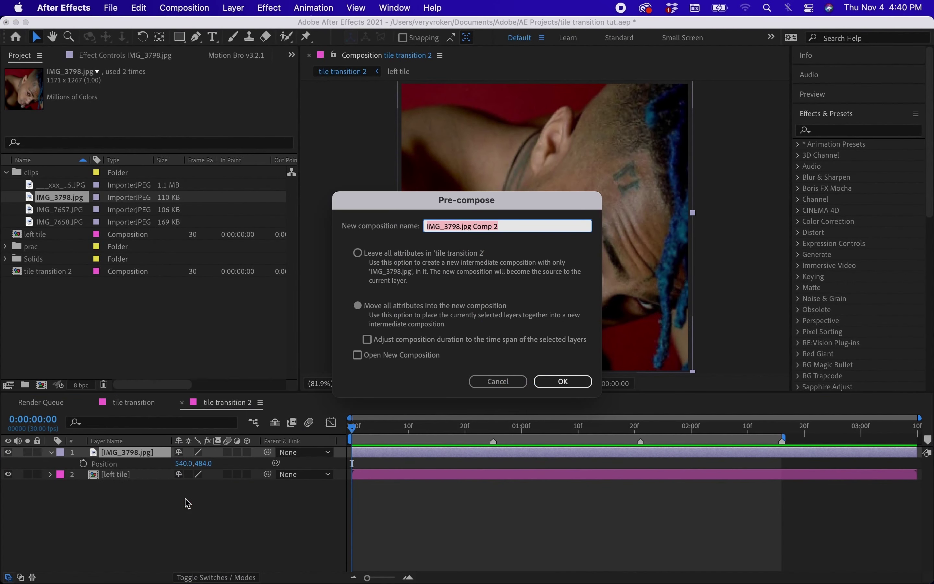
{"action": "type", "text": "le"}
{"action": "key", "text": "Return"}
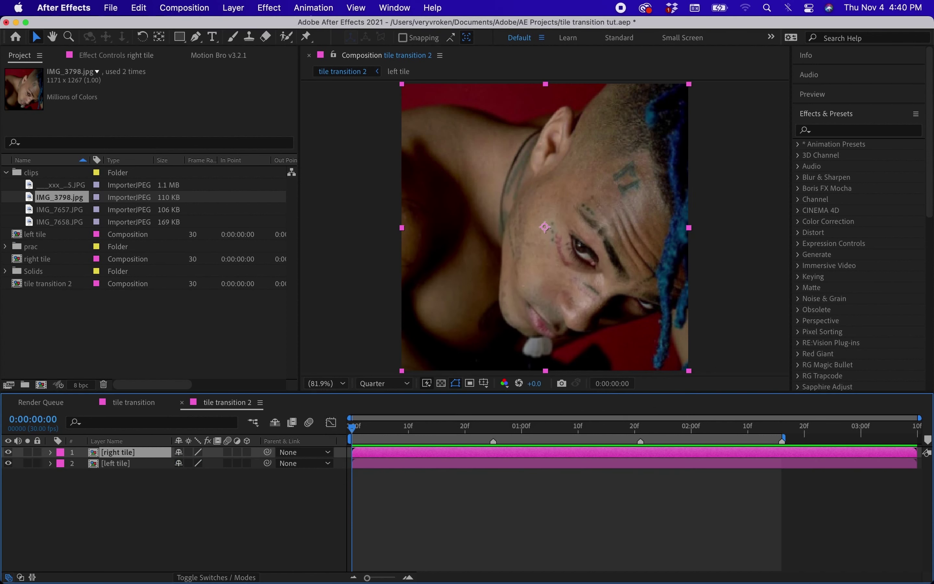
{"action": "left_click", "coordinate": [63, 186]}
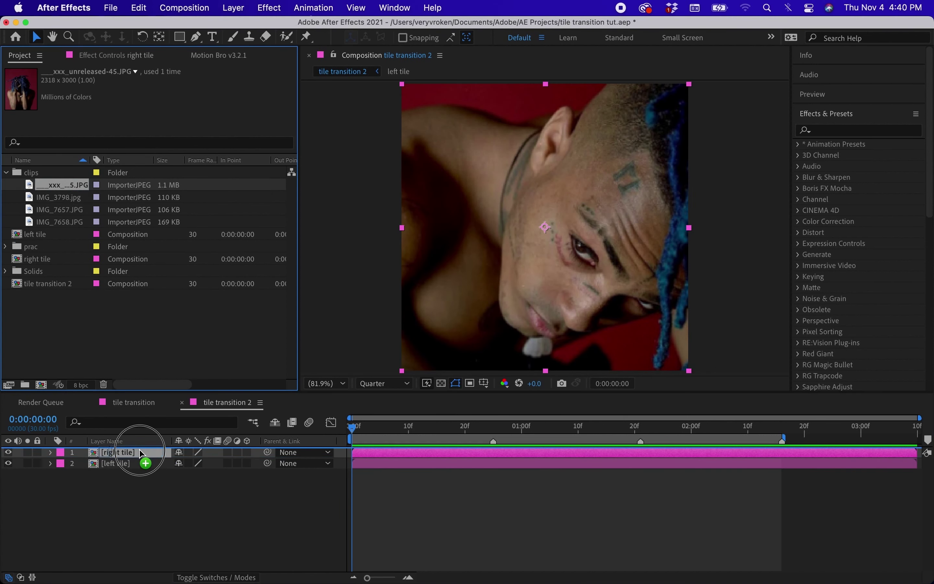
Add the third photo at 47% as a 'middle tile' precomp and move right tile below left tile
{"action": "mouse_move", "coordinate": [122, 338]}
{"action": "left_mouse_down"}
{"action": "mouse_move", "coordinate": [142, 454]}
{"action": "mouse_move", "coordinate": [180, 466]}
{"action": "left_mouse_up"}
{"action": "key", "text": "s"}
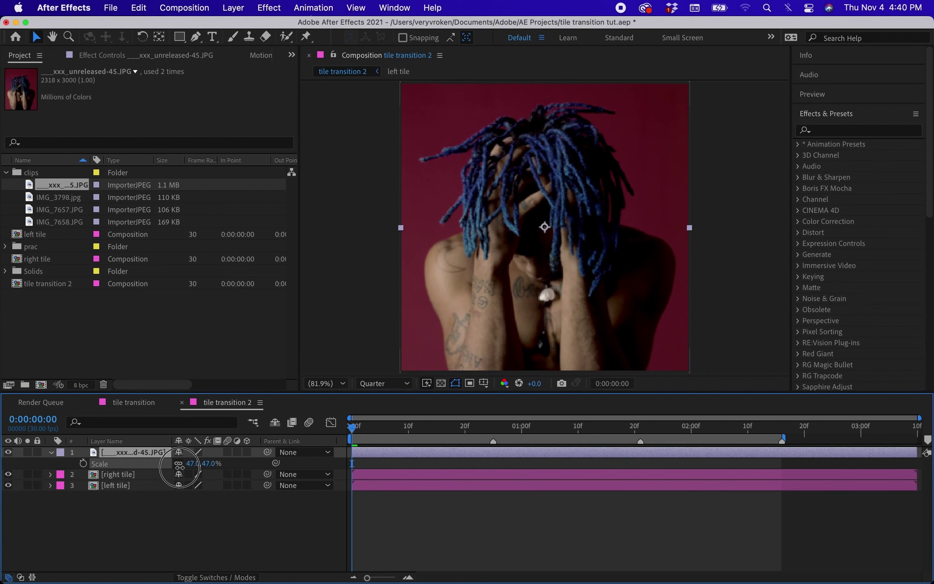
{"action": "right_click", "coordinate": [150, 452]}
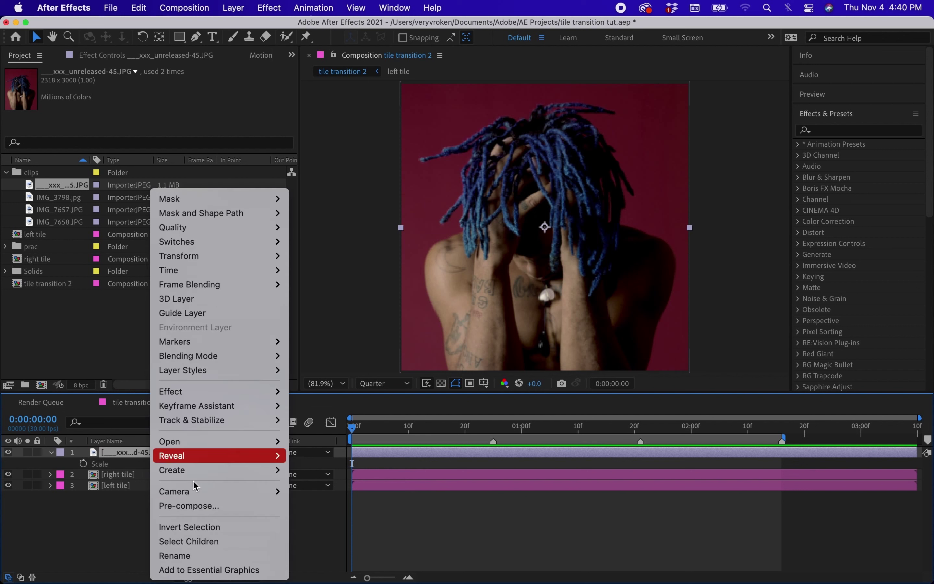
{"action": "left_click", "coordinate": [211, 507]}
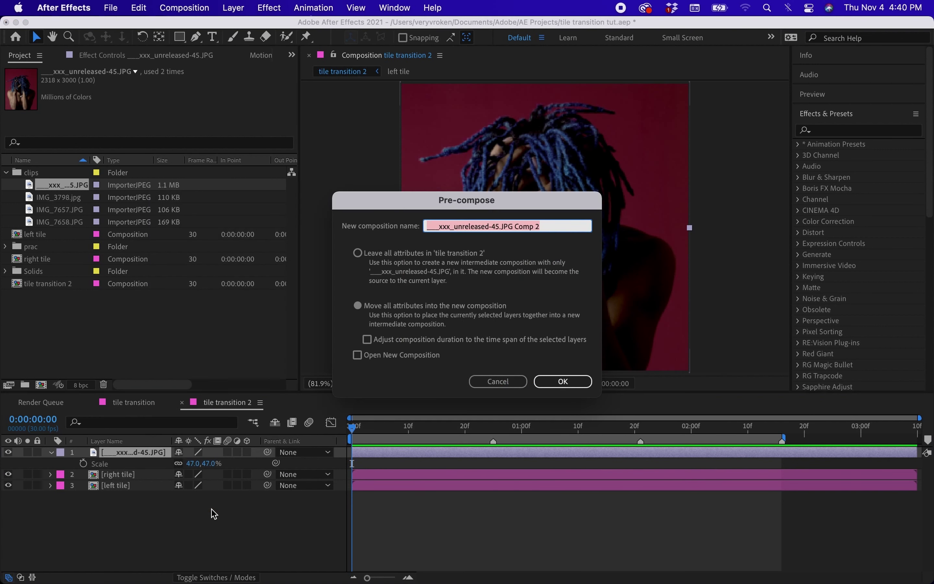
{"action": "type", "text": "middle tile"}
{"action": "key", "text": "Return"}
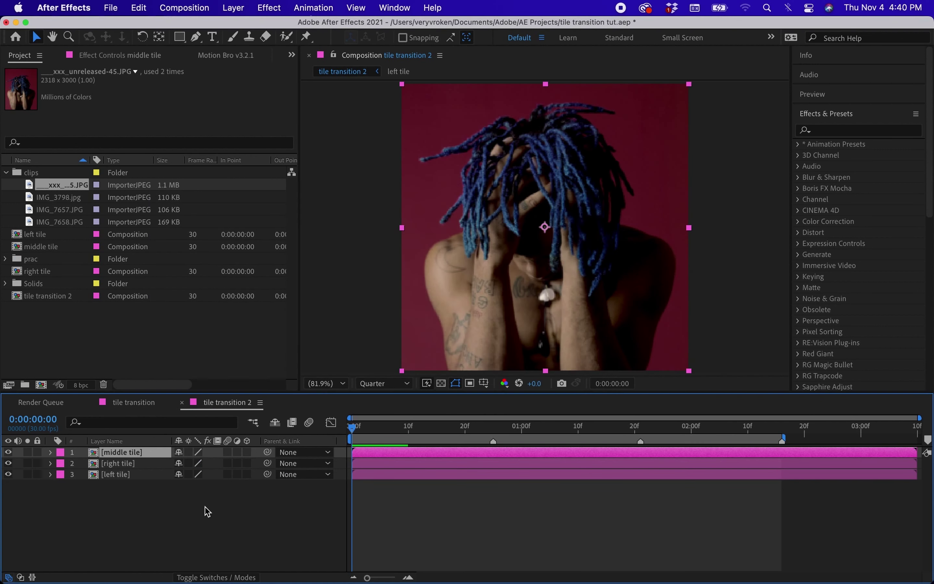
{"action": "left_click", "coordinate": [144, 465]}
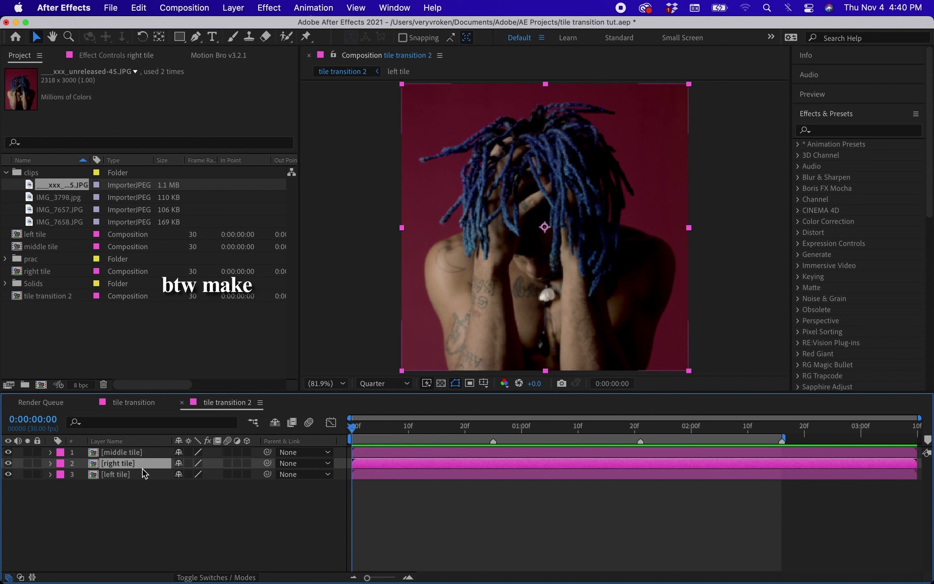
{"action": "left_click_drag", "start_coordinate": [156, 469], "coordinate": [156, 487]}
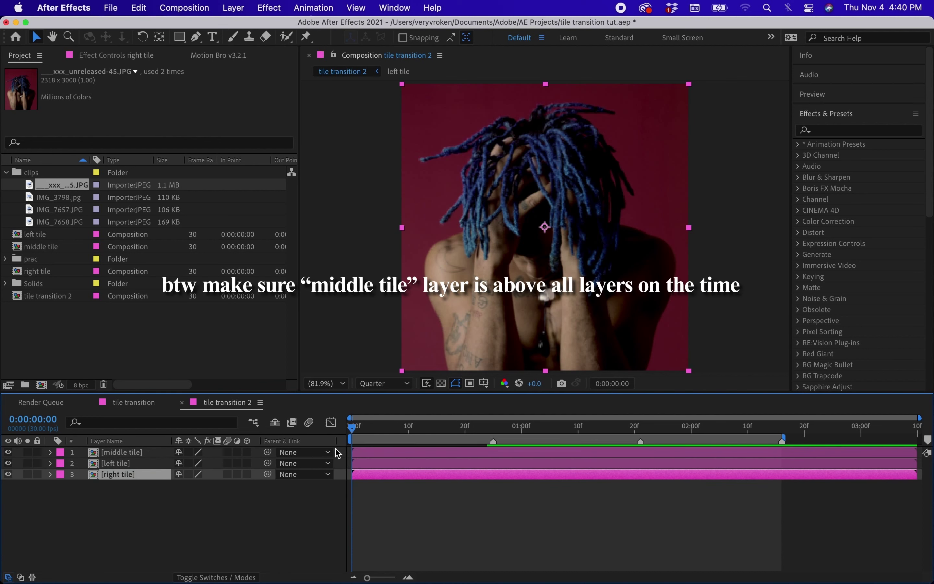
Split all three tile layers at 0:00:02:16 and delete the parts after it
{"action": "left_click_drag", "start_coordinate": [358, 432], "coordinate": [720, 429]}
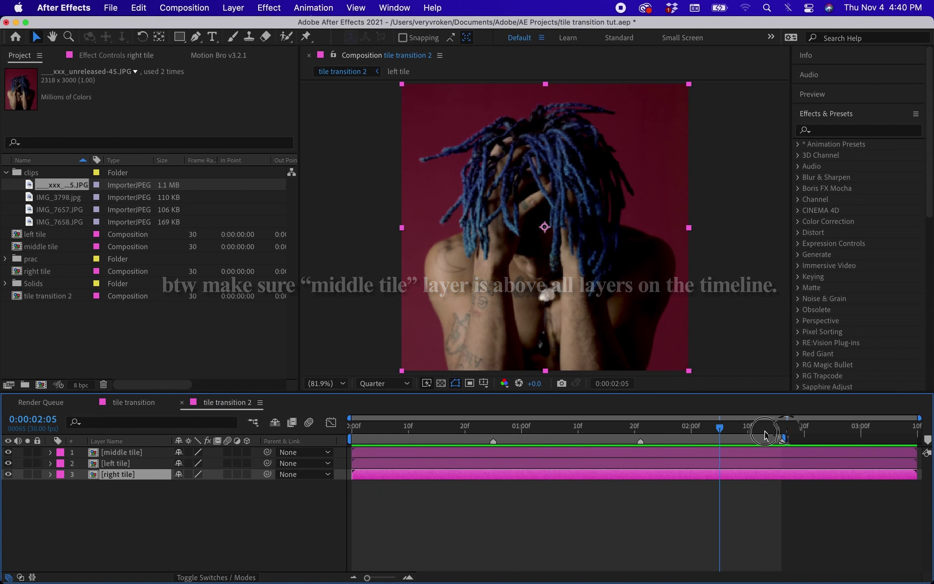
{"action": "left_click", "coordinate": [782, 427]}
{"action": "key", "text": "super+a"}
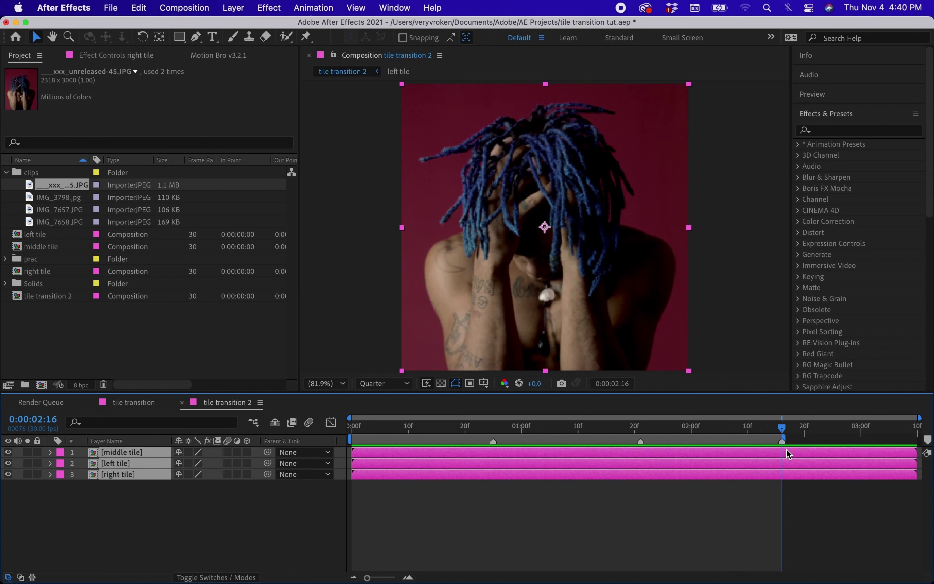
{"action": "key", "text": "super+shift+d"}
{"action": "key", "text": "Delete"}
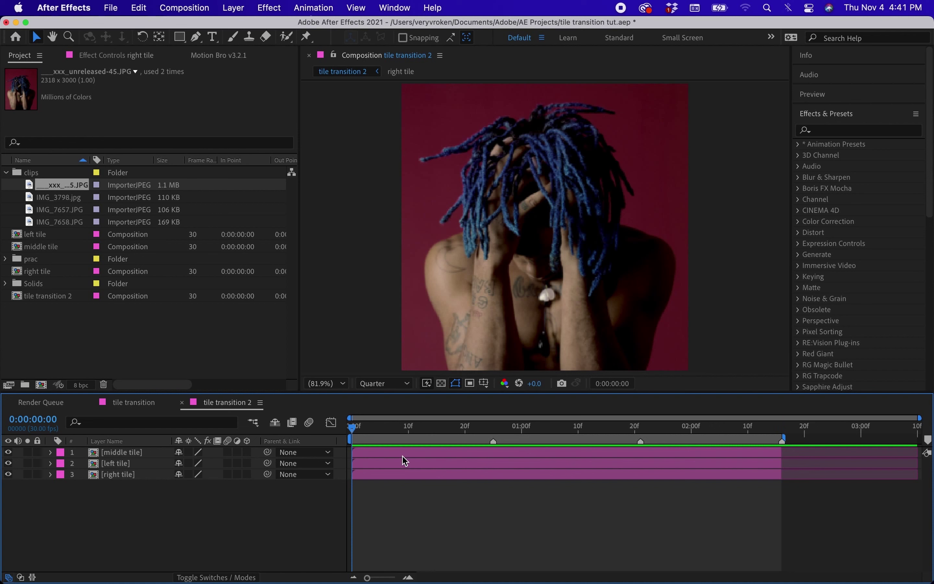
Turn on snapping, zoom to 50%, and slide middle tile right until it snaps to left tile
{"action": "left_click", "coordinate": [403, 457]}
{"action": "key", "text": "comma"}
{"action": "key", "text": "comma"}
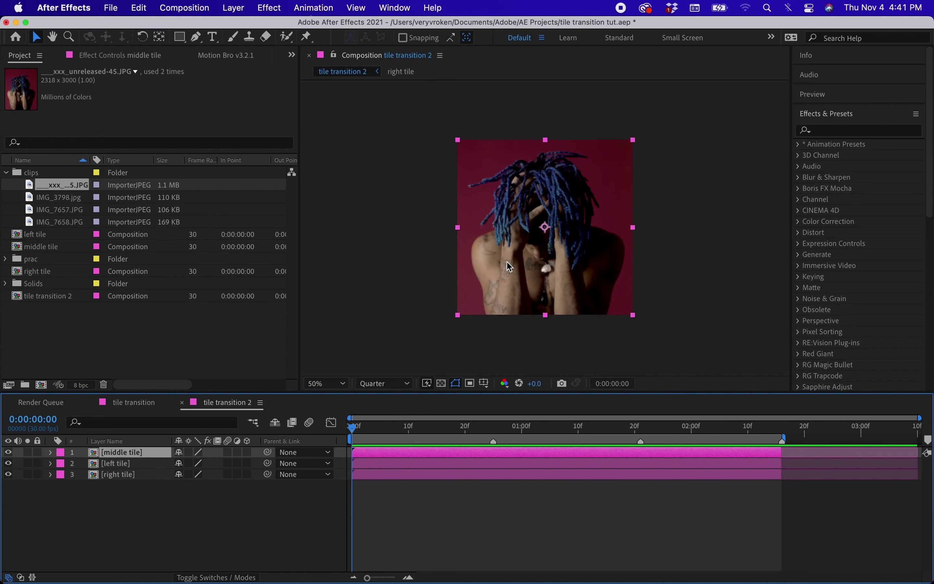
{"action": "left_click", "coordinate": [403, 37]}
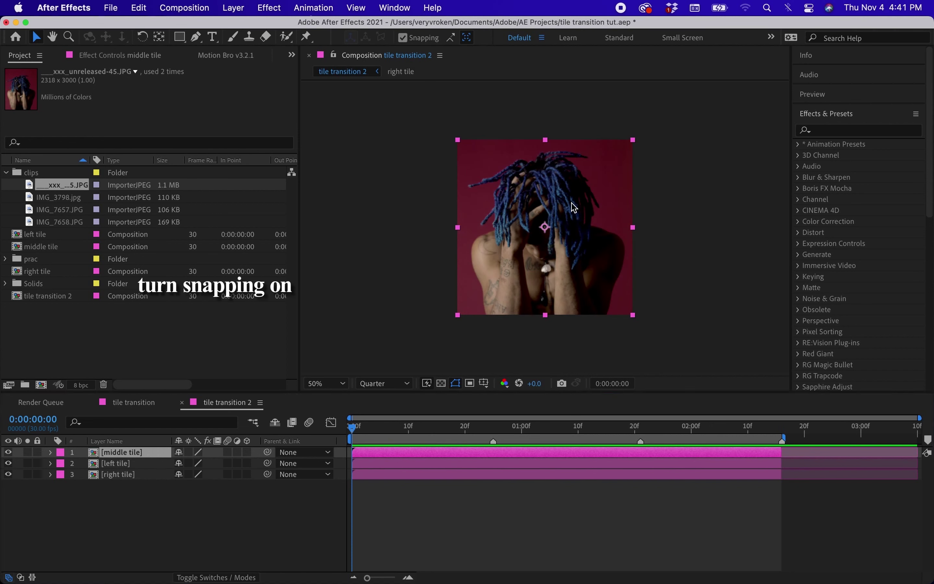
{"action": "left_click_drag", "start_coordinate": [480, 162], "coordinate": [633, 152]}
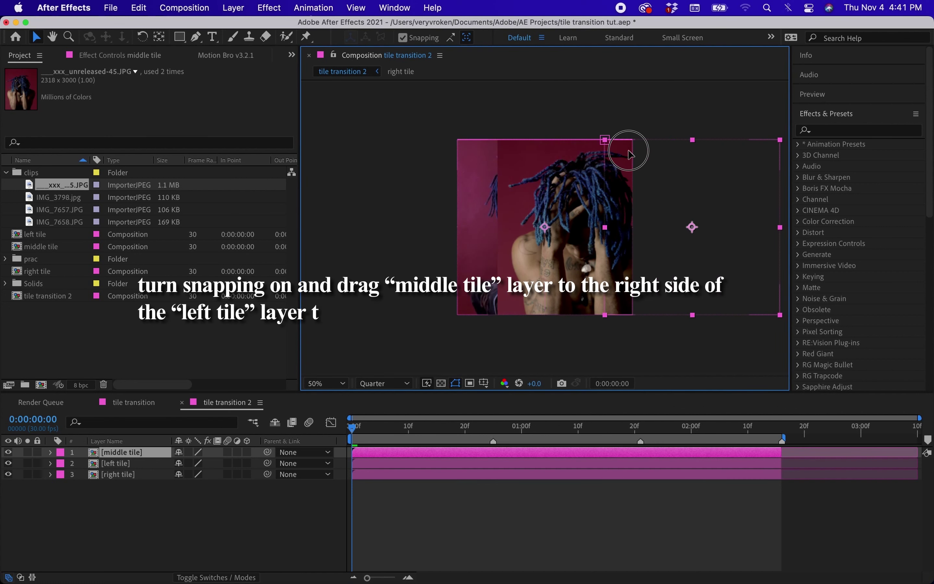
Slide right tile rightward until it snaps beside the others, then fit the composition in the viewer
{"action": "key", "text": "h"}
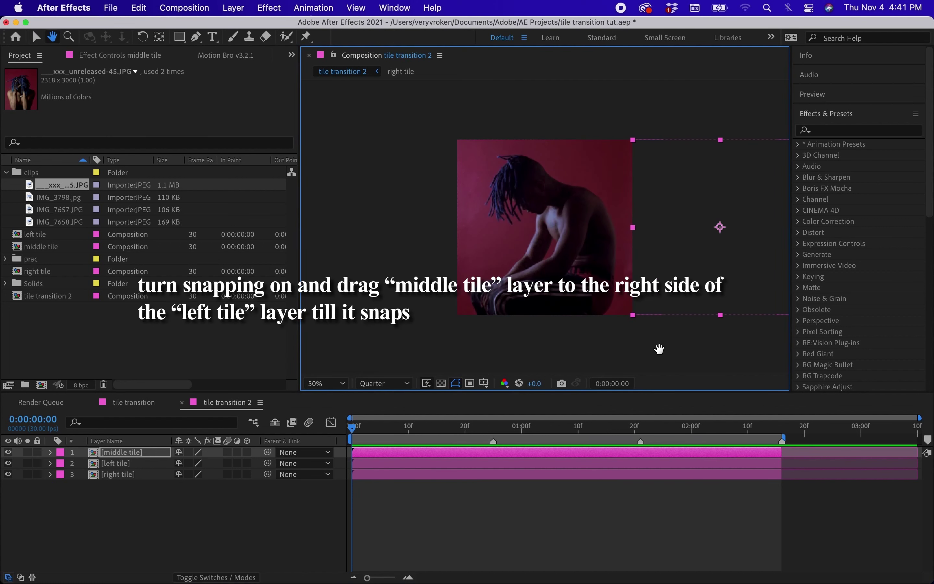
{"action": "left_click_drag", "start_coordinate": [627, 347], "coordinate": [446, 340]}
{"action": "key", "text": "v"}
{"action": "left_click", "coordinate": [492, 477]}
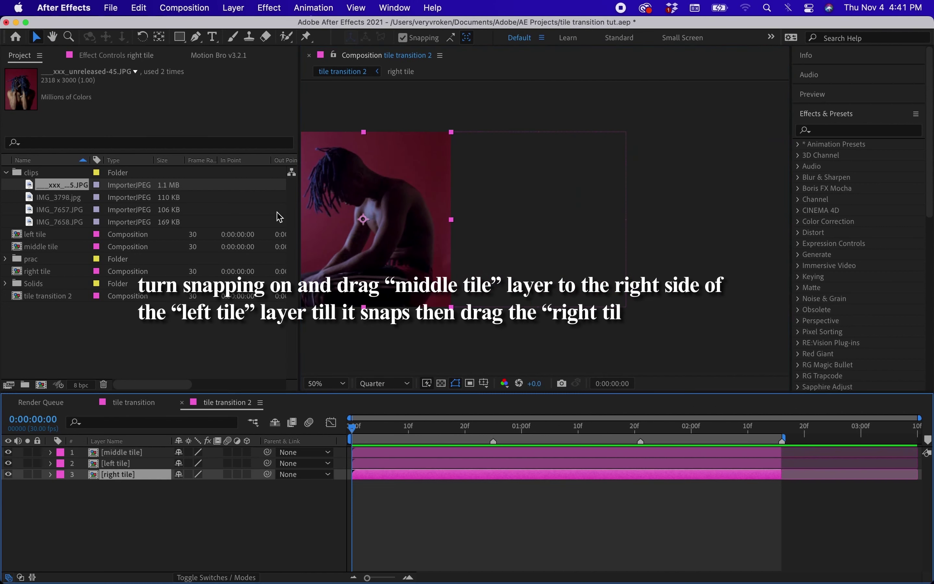
{"action": "left_click_drag", "start_coordinate": [331, 146], "coordinate": [670, 154]}
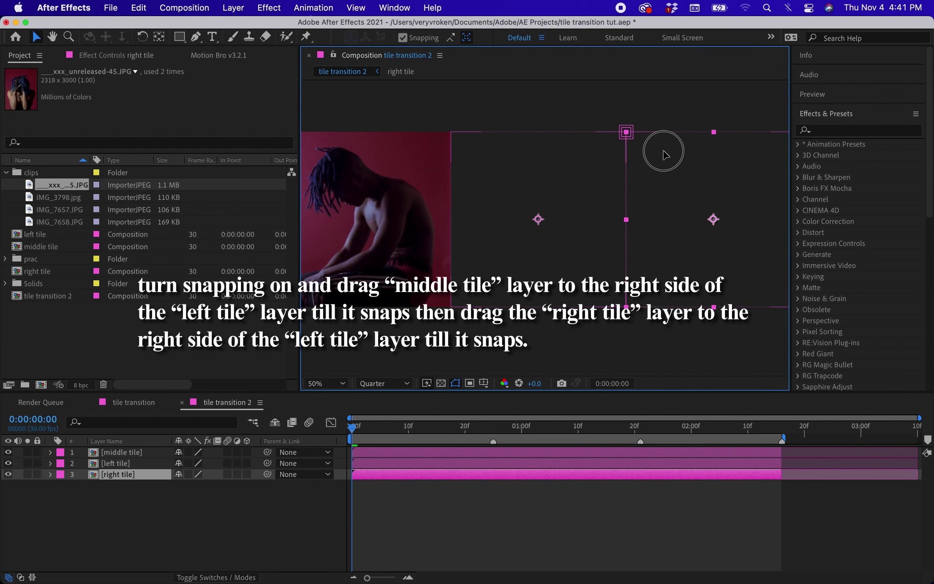
{"action": "left_click", "coordinate": [333, 384]}
{"action": "left_click", "coordinate": [347, 167]}
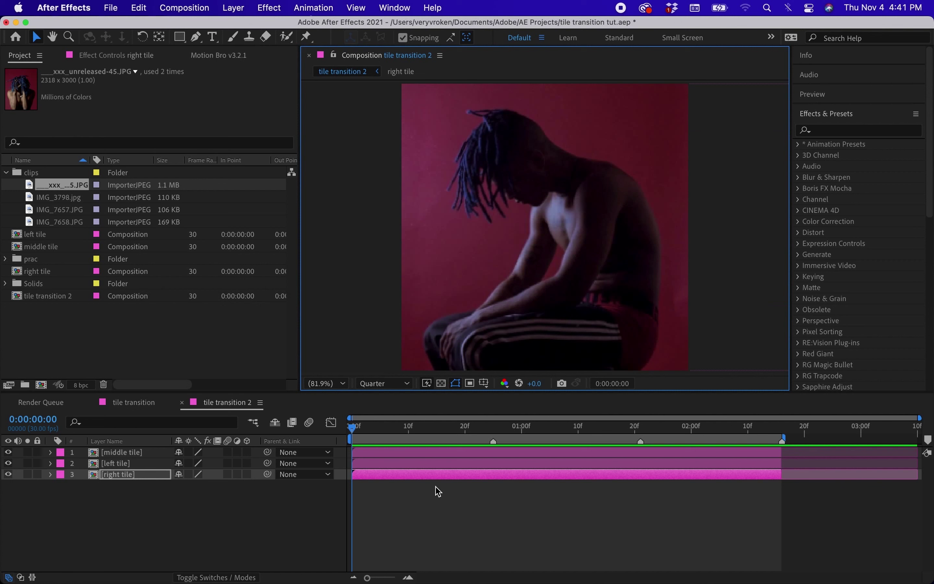
{"action": "left_click", "coordinate": [159, 452]}
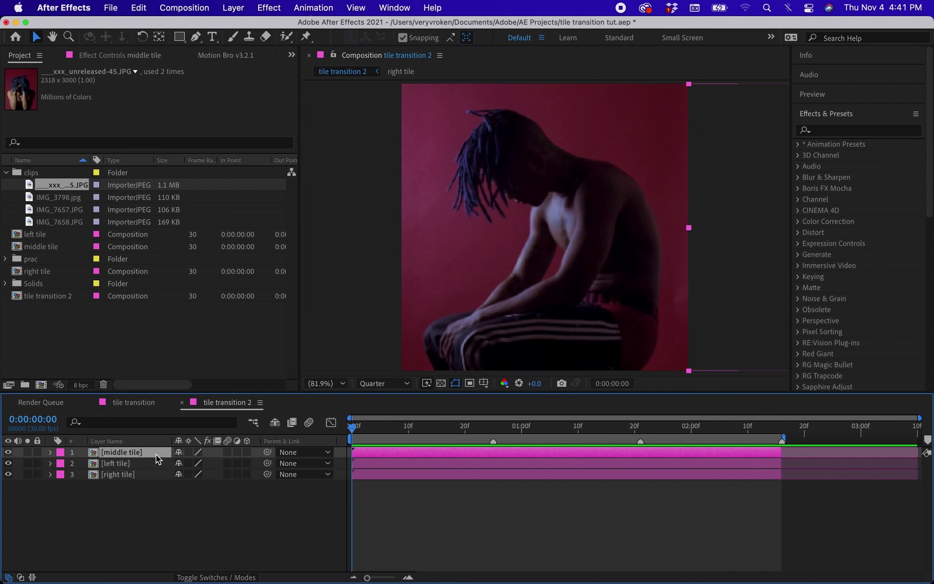
Create the Null 4 null layer and parent the middle, left and right tiles to it
{"action": "right_click", "coordinate": [166, 510]}
{"action": "mouse_move", "coordinate": [293, 413]}
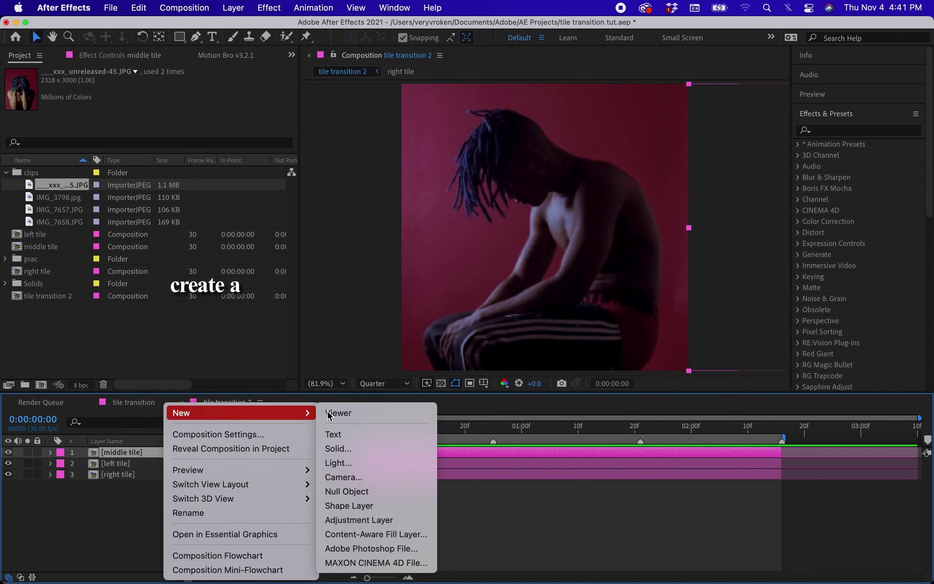
{"action": "left_click", "coordinate": [354, 491]}
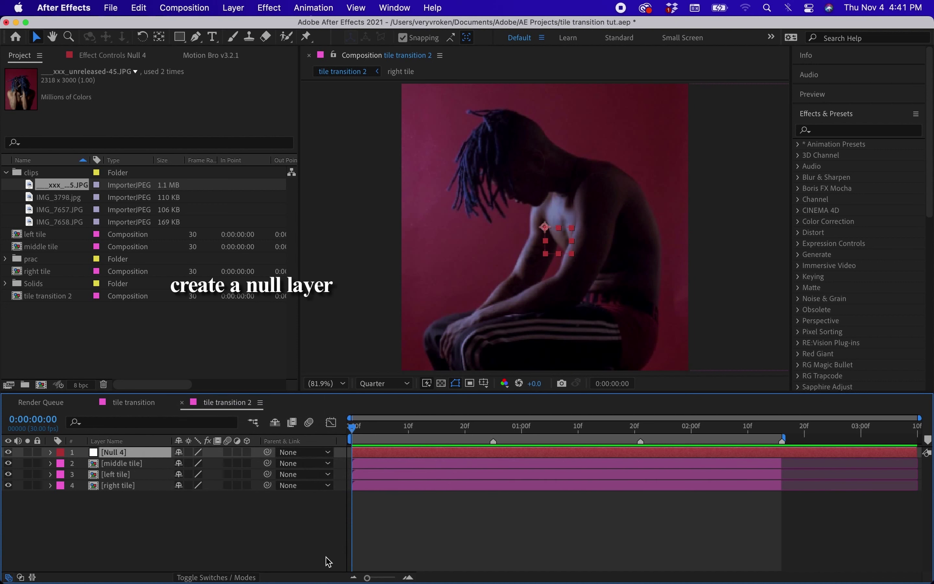
{"action": "left_click", "coordinate": [784, 433]}
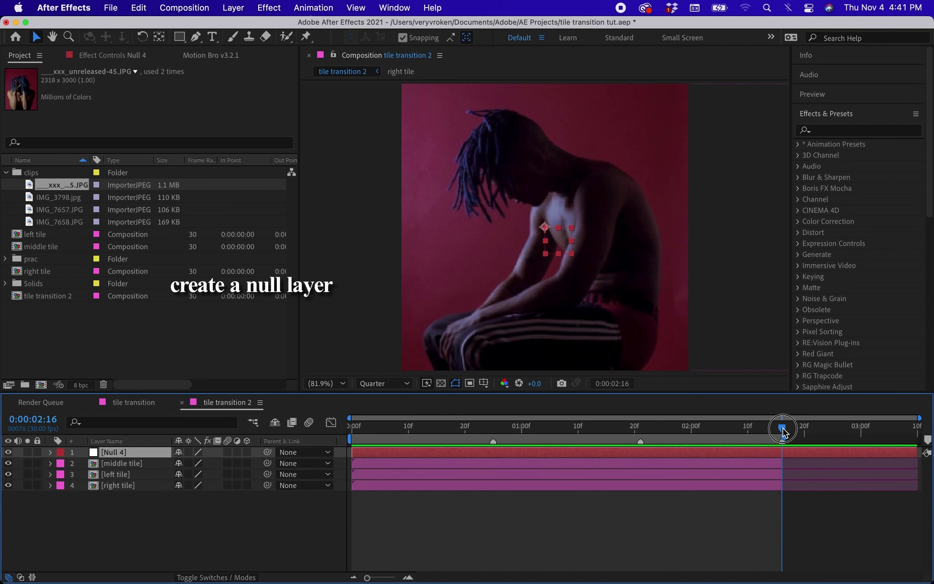
{"action": "key", "text": "super+alt+shift+y"}
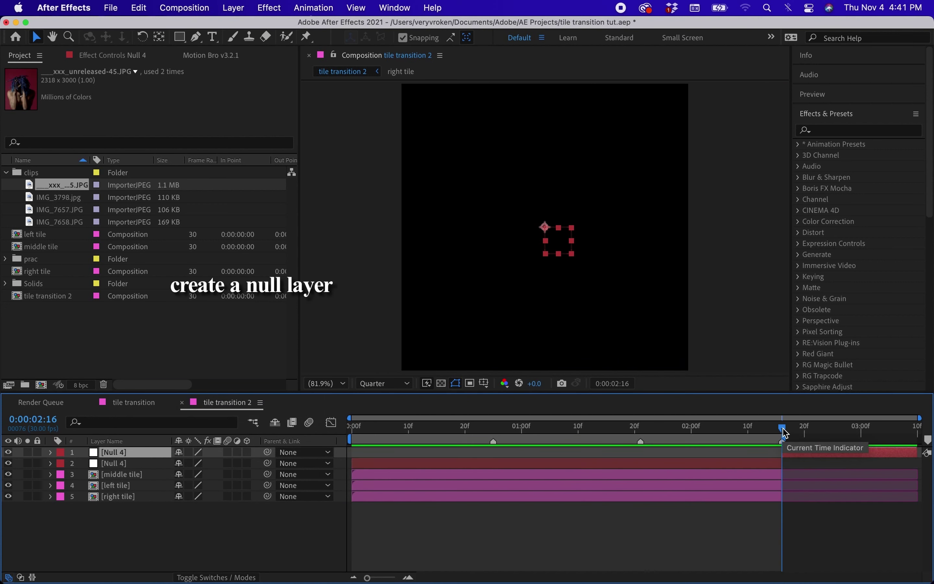
{"action": "key", "text": "Delete"}
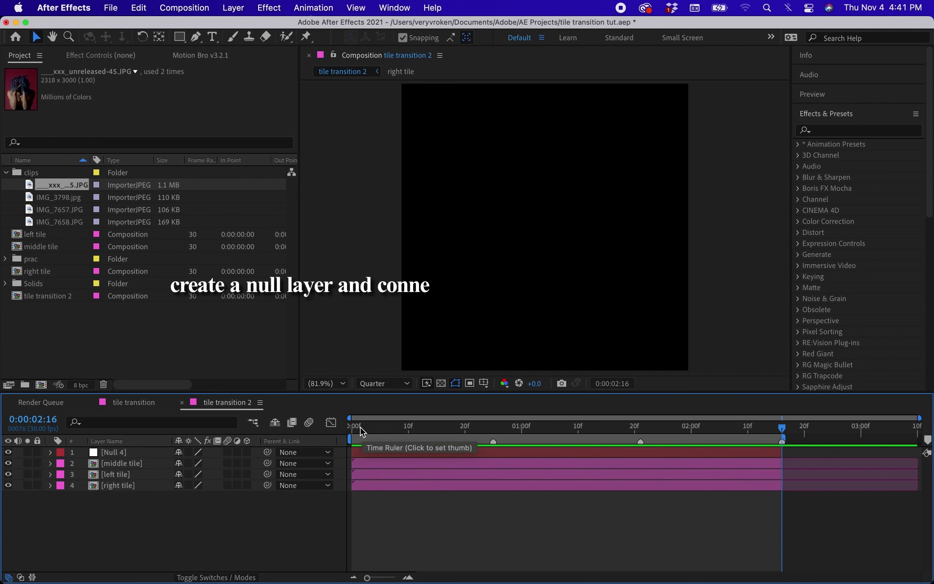
{"action": "left_click", "coordinate": [353, 428]}
{"action": "left_click", "coordinate": [366, 452]}
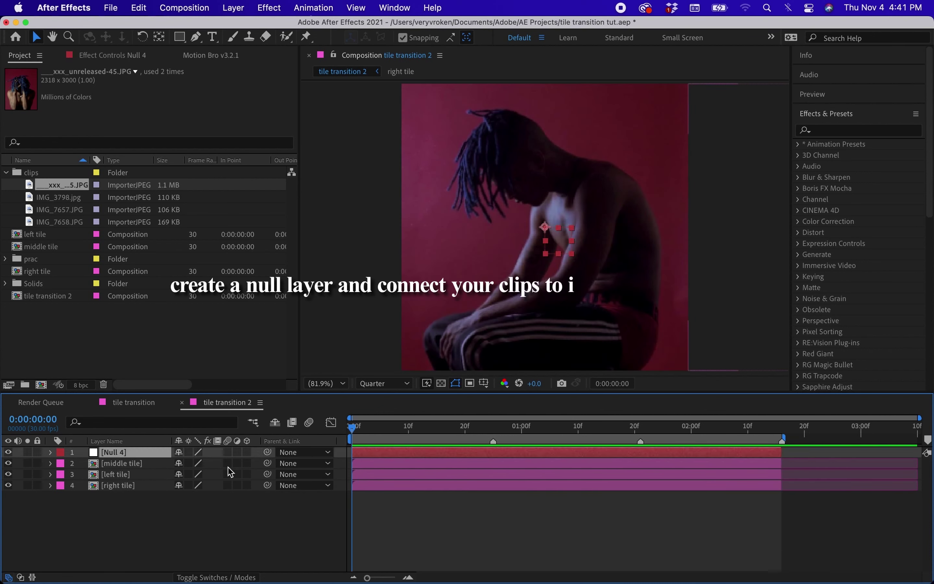
{"action": "mouse_move", "coordinate": [255, 460]}
{"action": "left_mouse_down"}
{"action": "mouse_move", "coordinate": [264, 487]}
{"action": "mouse_move", "coordinate": [156, 455]}
{"action": "left_mouse_up"}
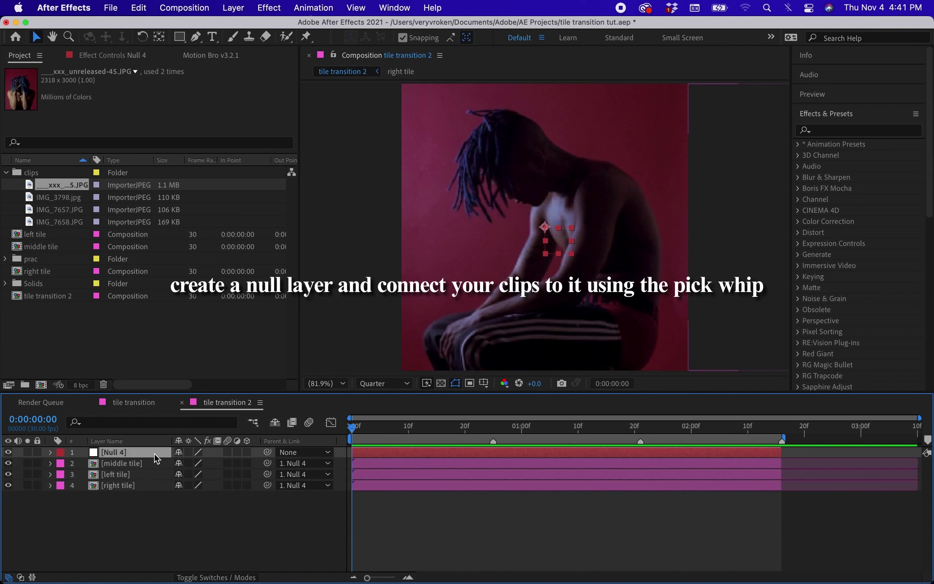
Separate Null 4's Position dimensions and add an eased X Position keyframe at frame 0
{"action": "key", "text": "p"}
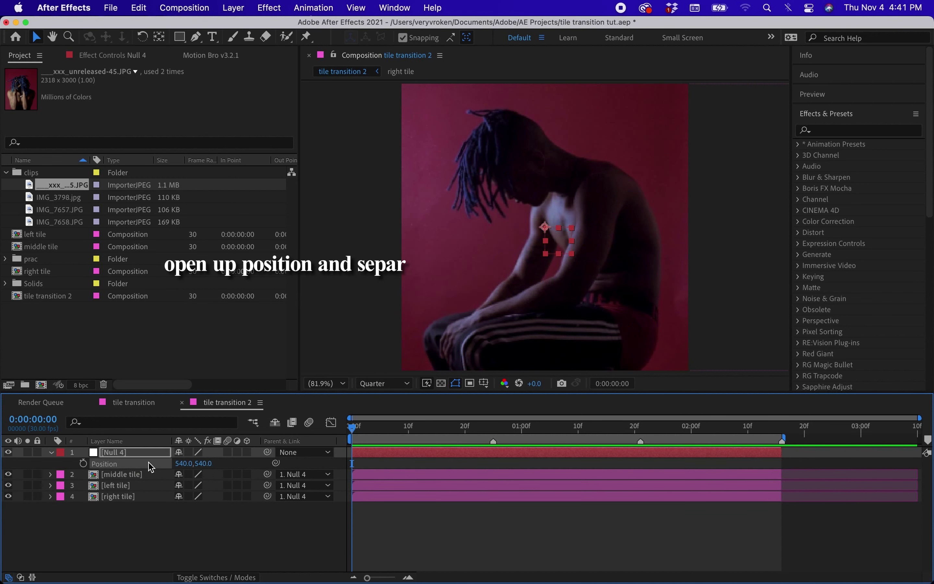
{"action": "right_click", "coordinate": [149, 462]}
{"action": "left_click", "coordinate": [228, 413]}
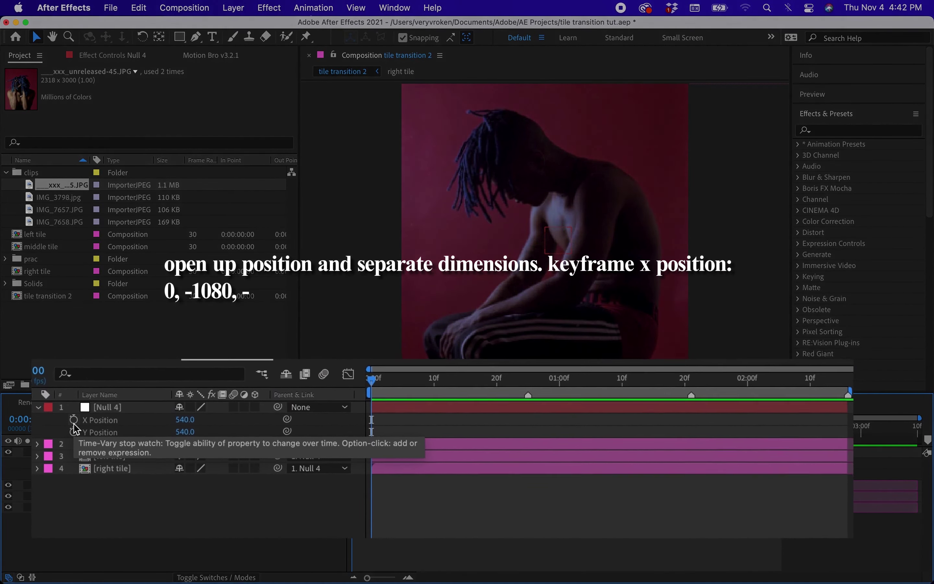
{"action": "left_click", "coordinate": [79, 446]}
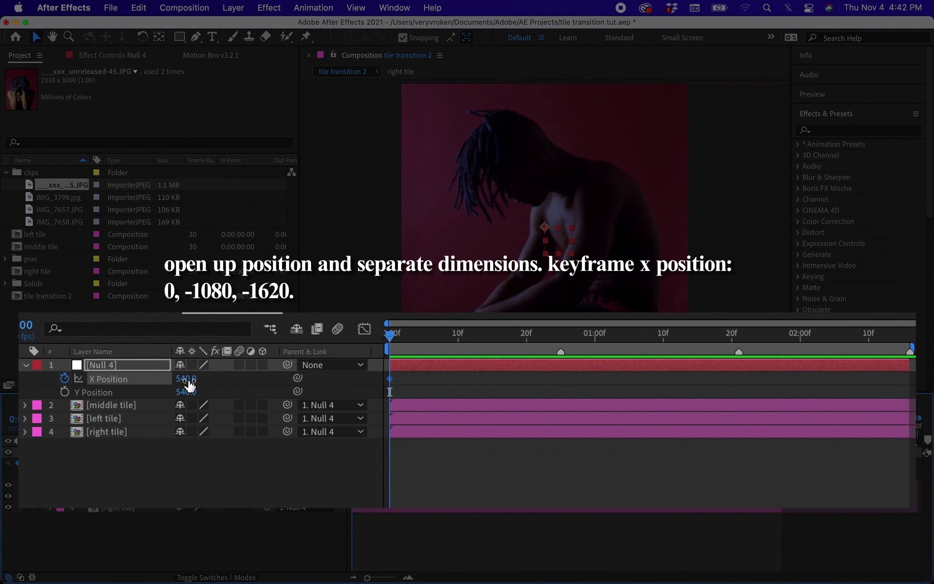
{"action": "left_click_drag", "start_coordinate": [160, 380], "coordinate": [163, 385]}
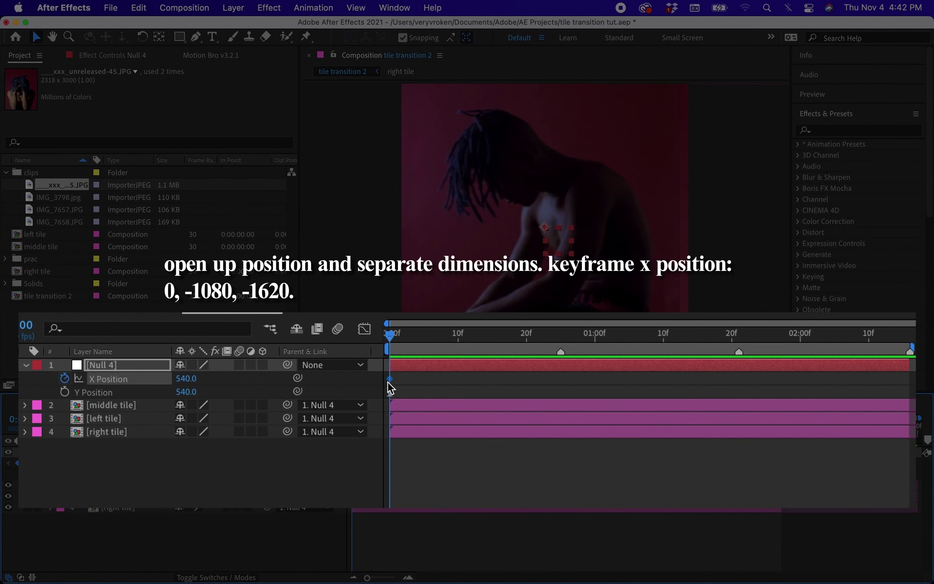
{"action": "right_click", "coordinate": [390, 379]}
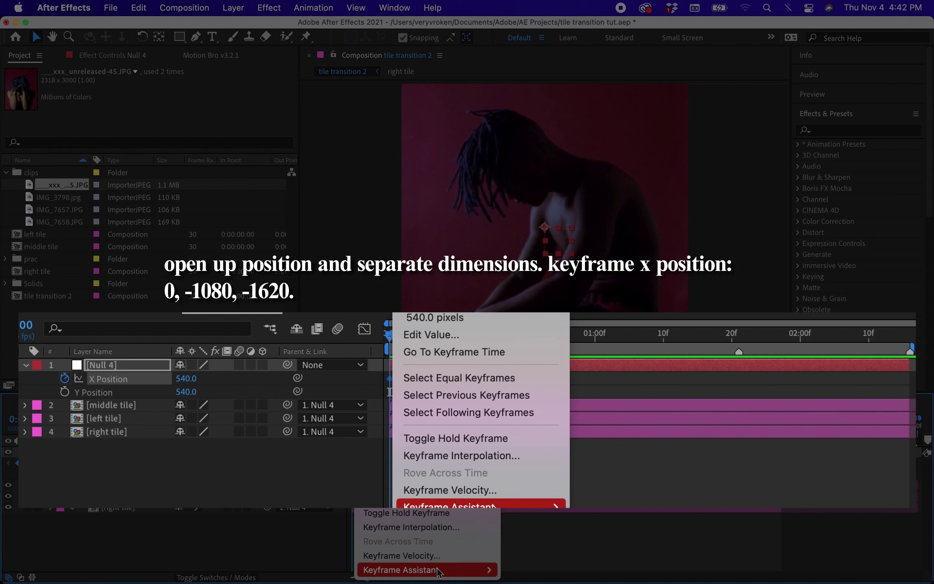
{"action": "mouse_move", "coordinate": [463, 504]}
{"action": "left_click", "coordinate": [664, 404]}
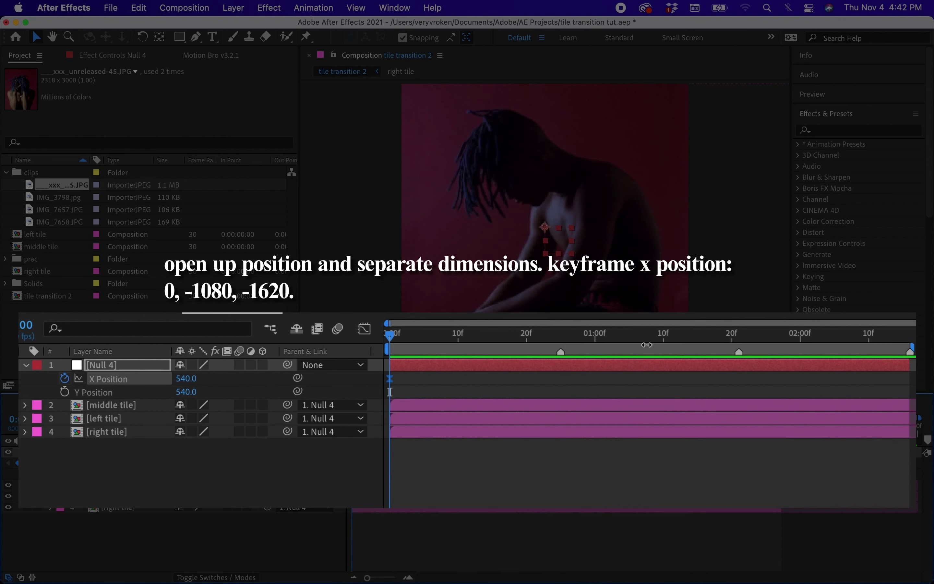
Keyframe X Position to -540 at 1:10 and -1620 at the end, then preview the slide
{"action": "left_click", "coordinate": [668, 337]}
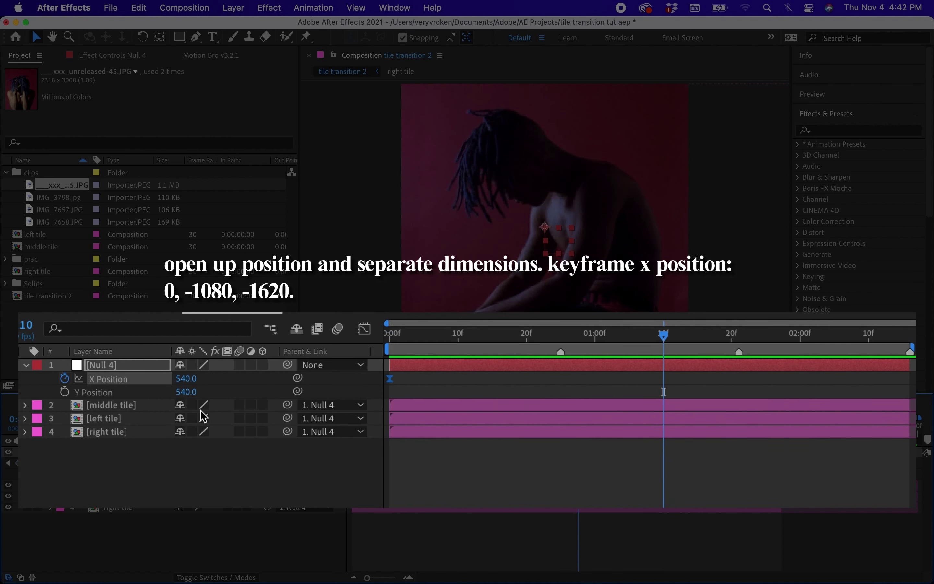
{"action": "mouse_move", "coordinate": [192, 379]}
{"action": "left_mouse_down"}
{"action": "mouse_move", "coordinate": [150, 398]}
{"action": "mouse_move", "coordinate": [29, 398]}
{"action": "left_mouse_up"}
{"action": "left_click", "coordinate": [188, 379]}
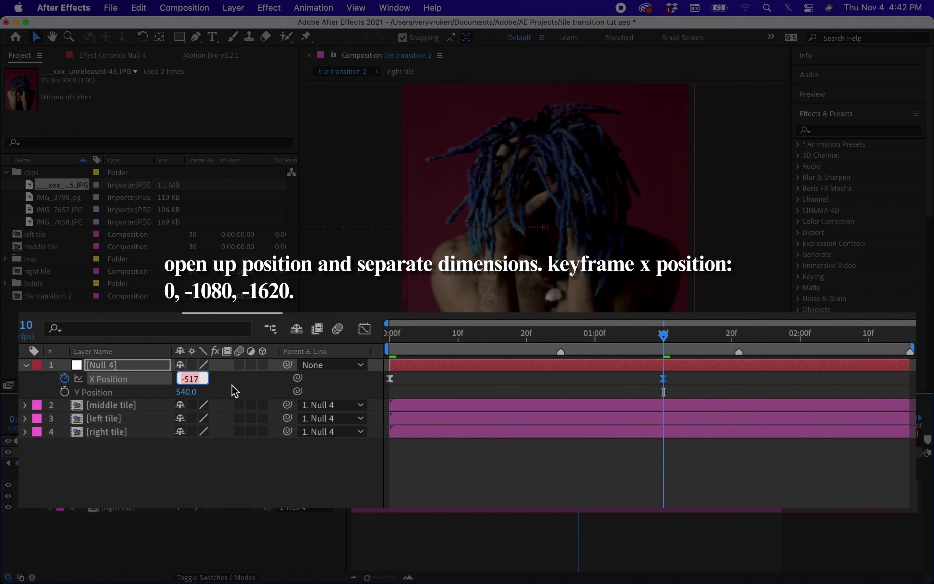
{"action": "type", "text": "-"}
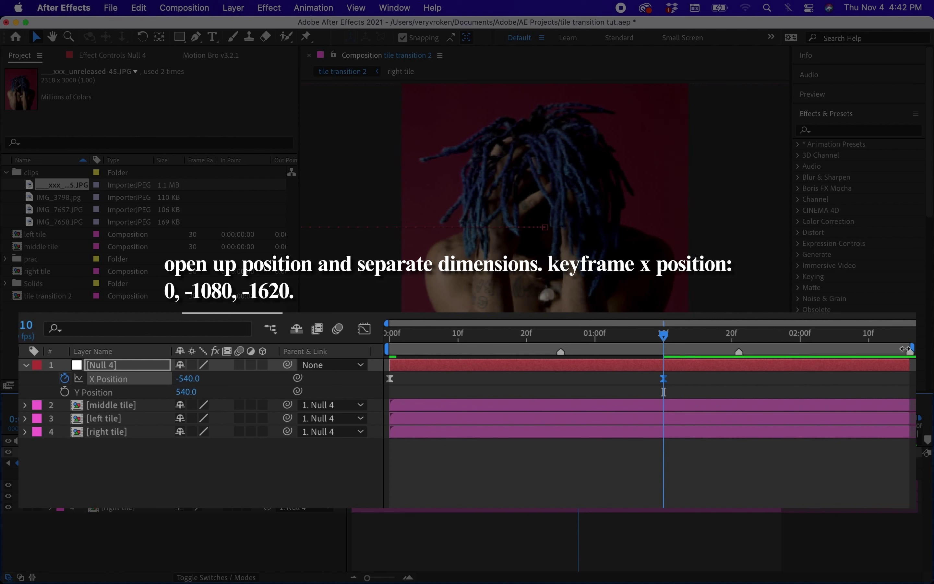
{"action": "left_click", "coordinate": [903, 336]}
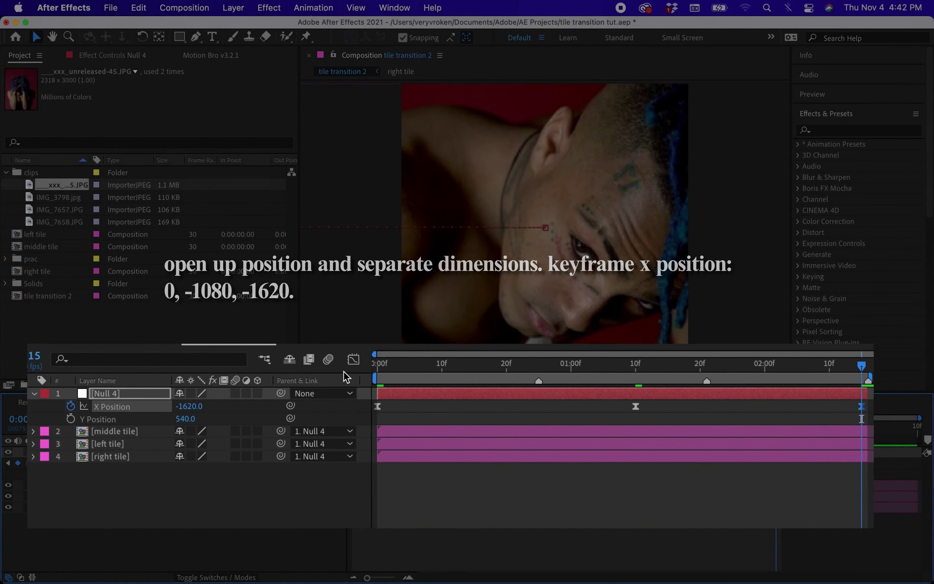
{"action": "left_click_drag", "start_coordinate": [719, 396], "coordinate": [509, 415]}
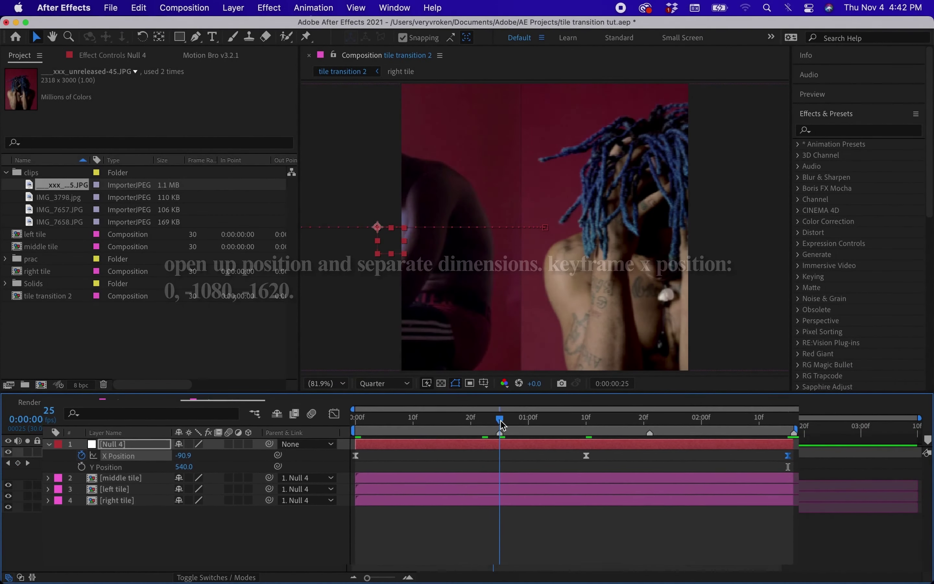
In the X Position graph, lengthen the first keyframe's ease-out and the middle keyframe's ease-in
{"action": "left_click", "coordinate": [330, 422]}
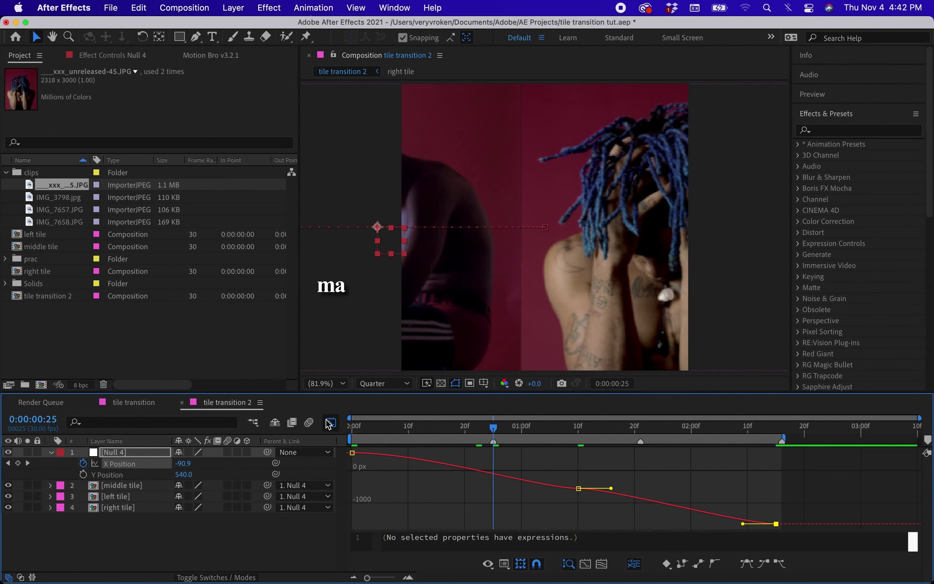
{"action": "left_click", "coordinate": [352, 453]}
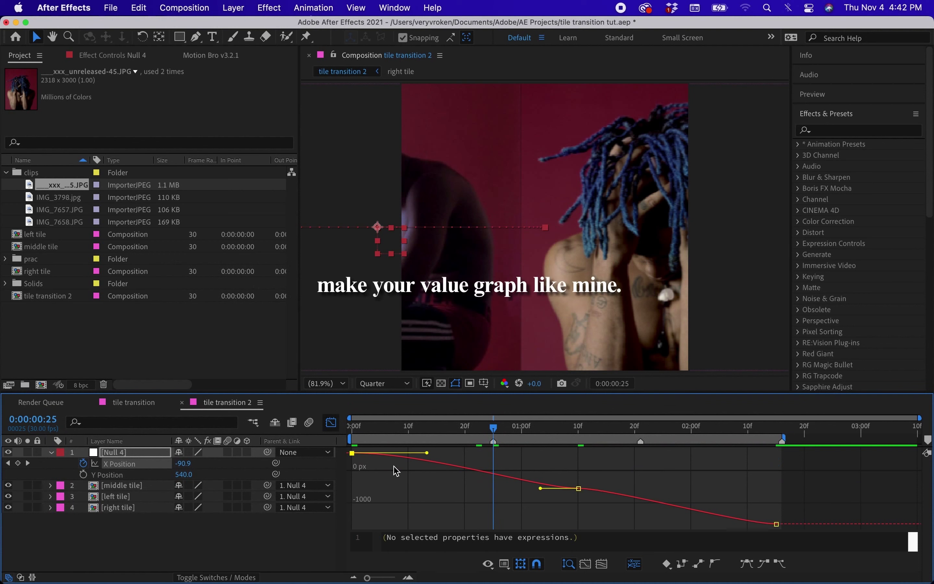
{"action": "left_click_drag", "start_coordinate": [508, 453], "coordinate": [536, 453]}
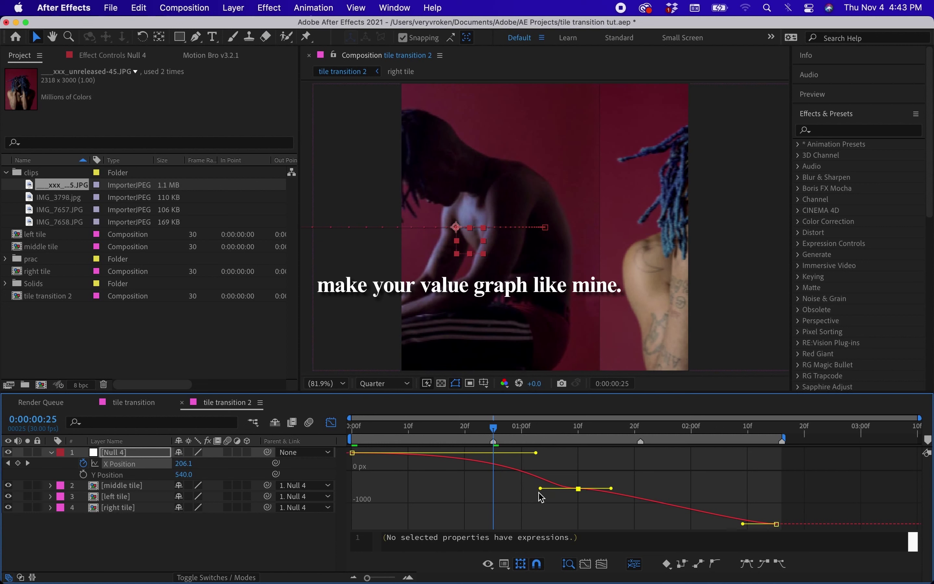
{"action": "left_click_drag", "start_coordinate": [540, 489], "coordinate": [445, 489]}
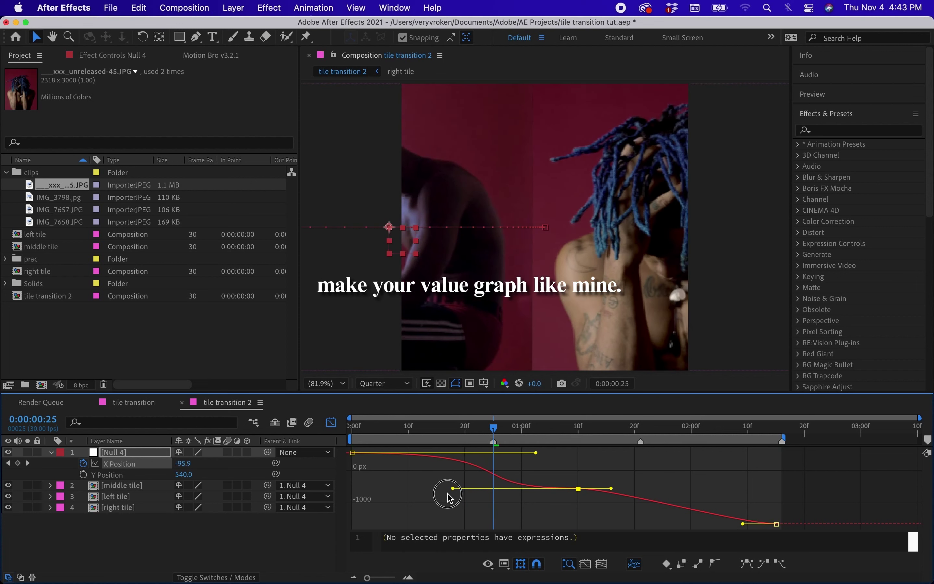
{"action": "left_click_drag", "start_coordinate": [536, 453], "coordinate": [549, 453]}
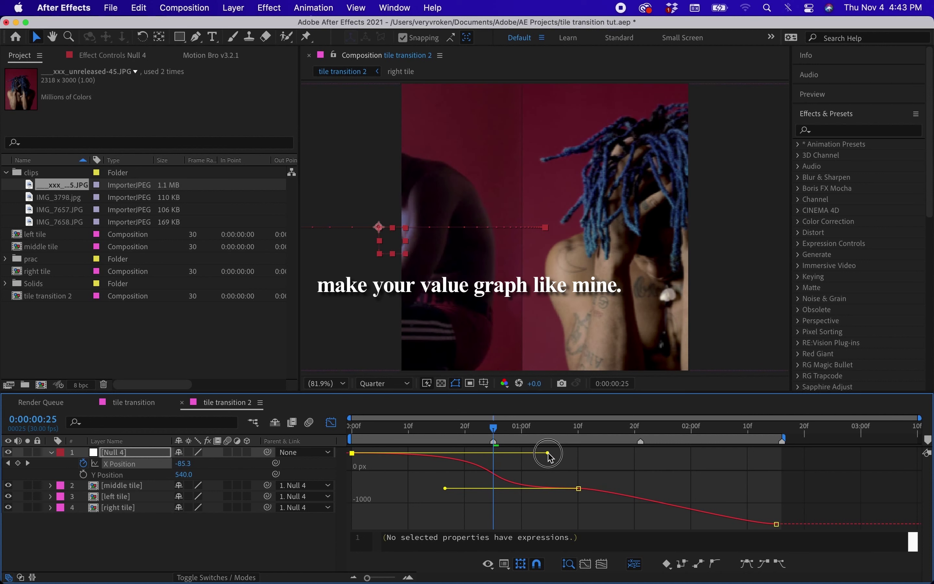
Fine-tune the middle keyframe's ease-out and the last keyframe's ease-in, returning to the layer view
{"action": "left_click", "coordinate": [641, 429]}
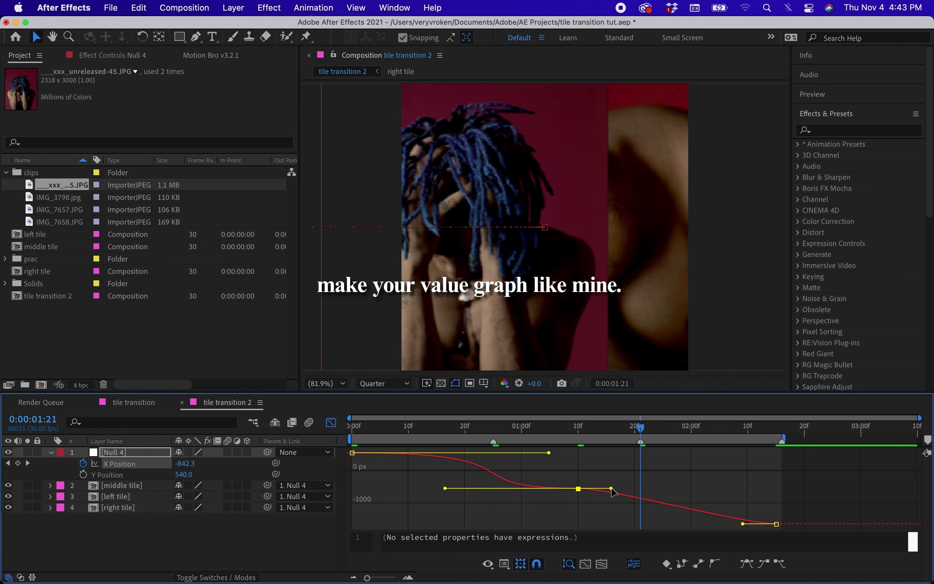
{"action": "left_click_drag", "start_coordinate": [666, 491], "coordinate": [663, 489]}
{"action": "left_click_drag", "start_coordinate": [745, 525], "coordinate": [606, 528]}
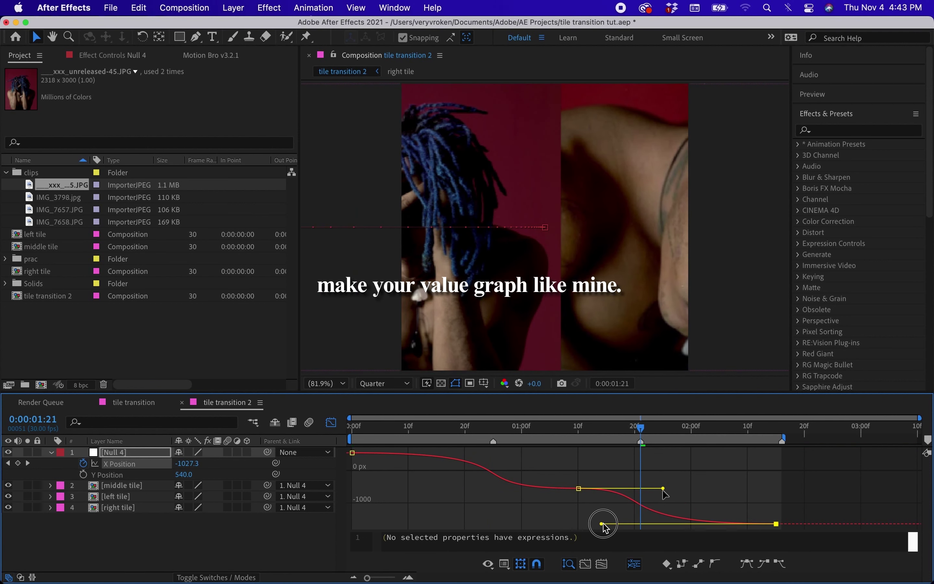
{"action": "left_click_drag", "start_coordinate": [664, 488], "coordinate": [677, 489]}
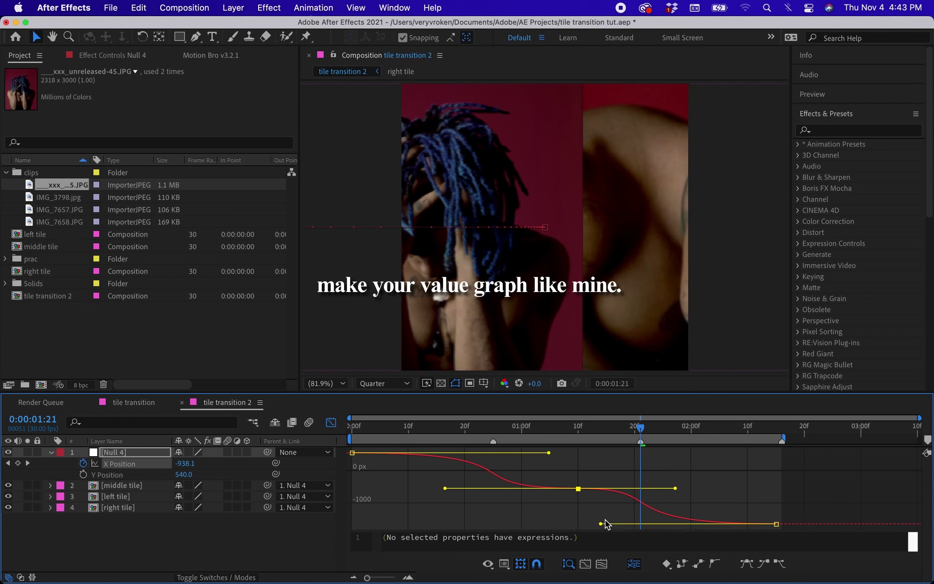
{"action": "left_click_drag", "start_coordinate": [606, 525], "coordinate": [618, 526]}
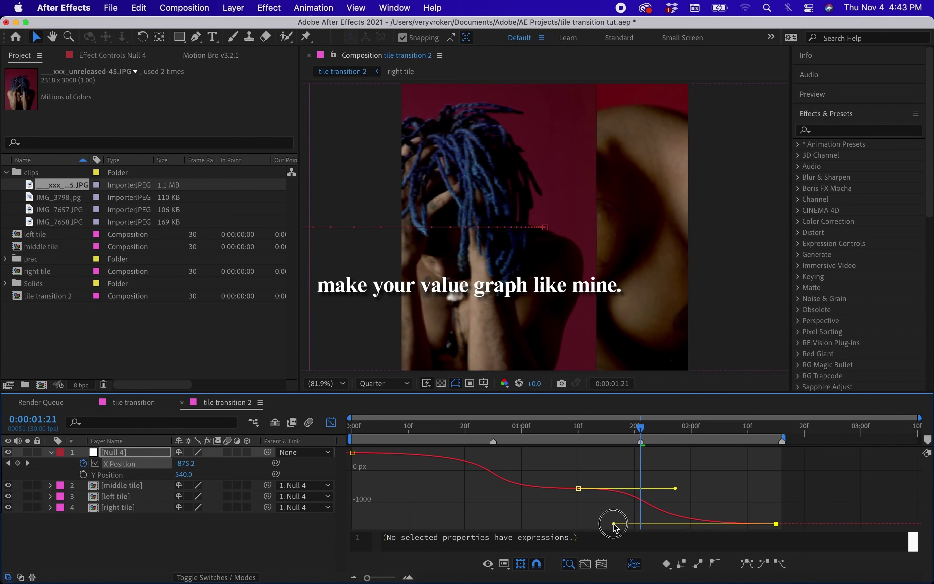
{"action": "left_click_drag", "start_coordinate": [676, 488], "coordinate": [665, 489]}
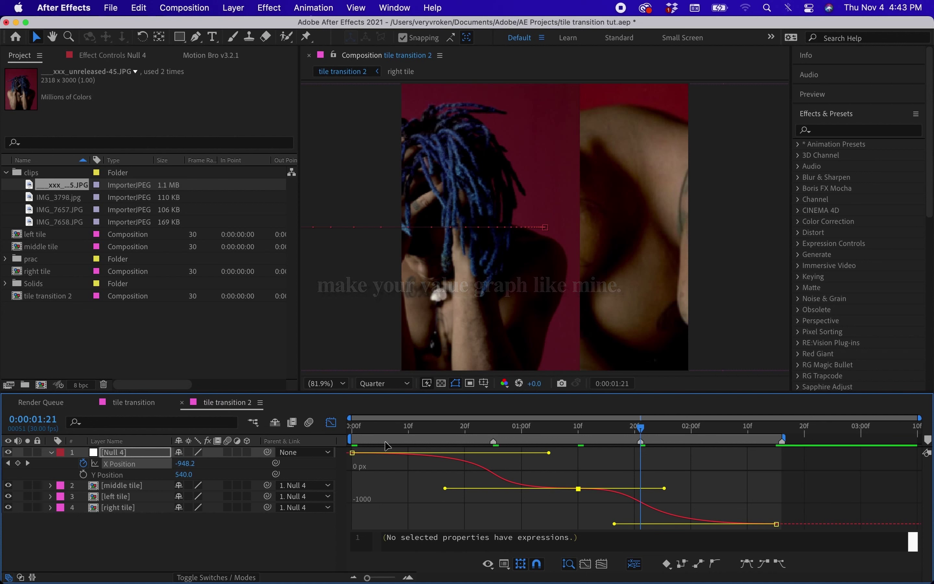
{"action": "left_click", "coordinate": [332, 422]}
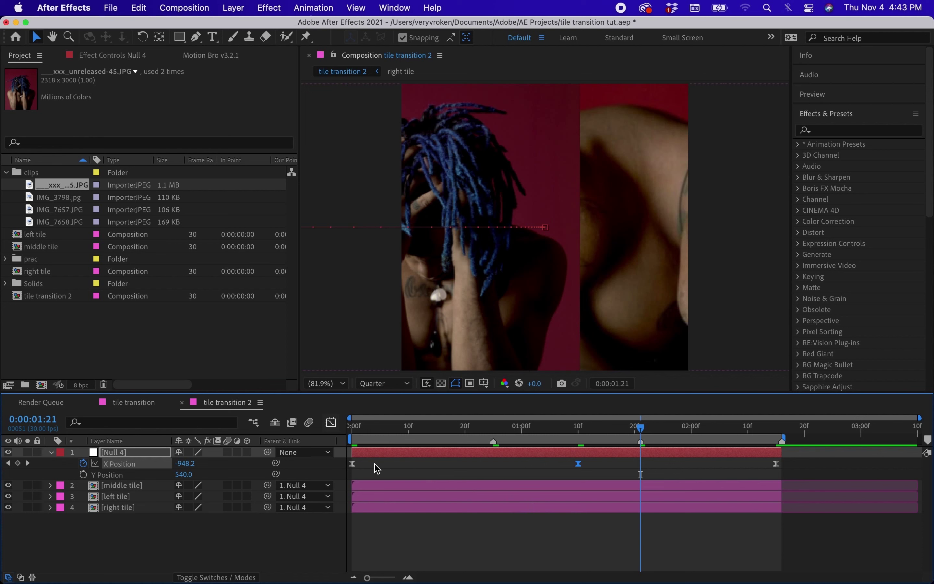
Make the three tile layers and Null 4 into 3D layers
{"action": "key", "text": "u"}
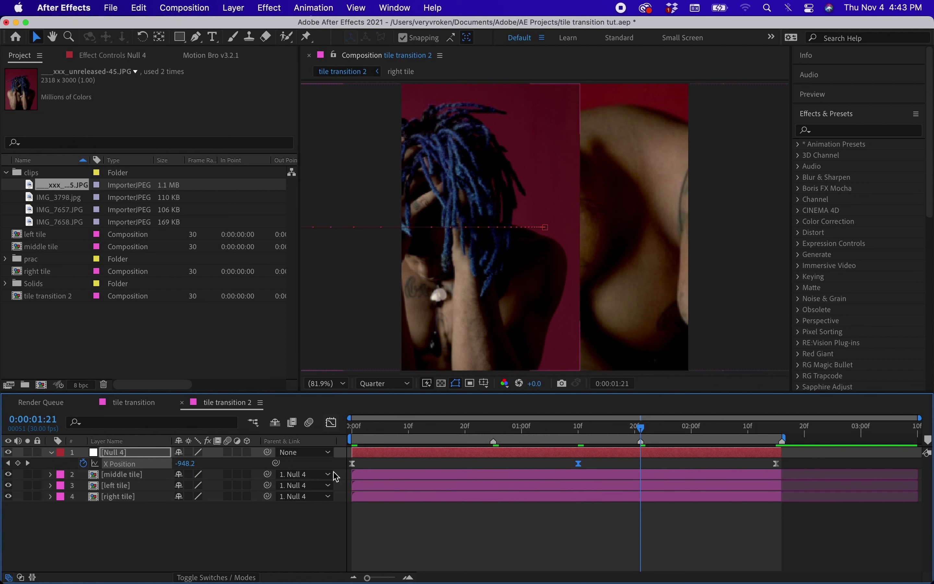
{"action": "left_click_drag", "start_coordinate": [247, 474], "coordinate": [250, 499]}
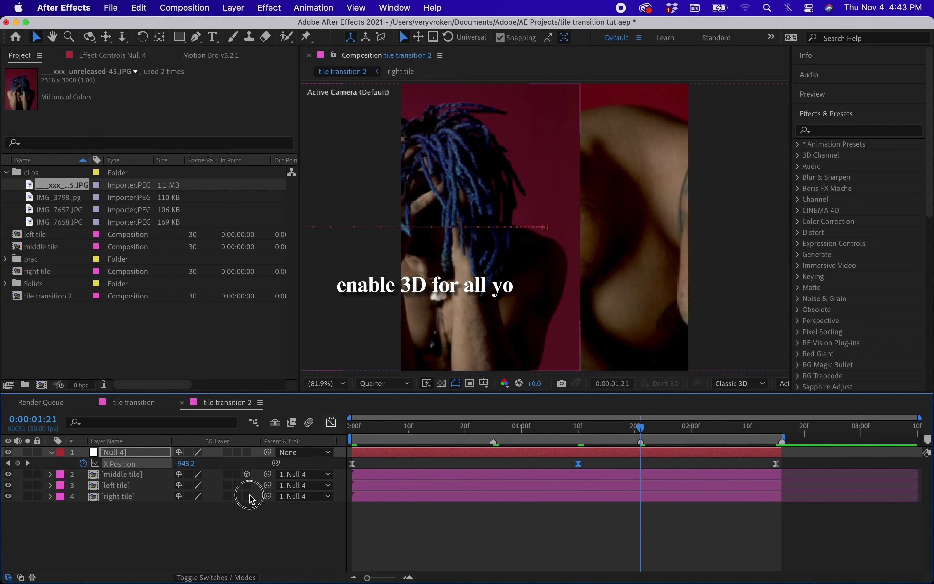
{"action": "left_click", "coordinate": [248, 452]}
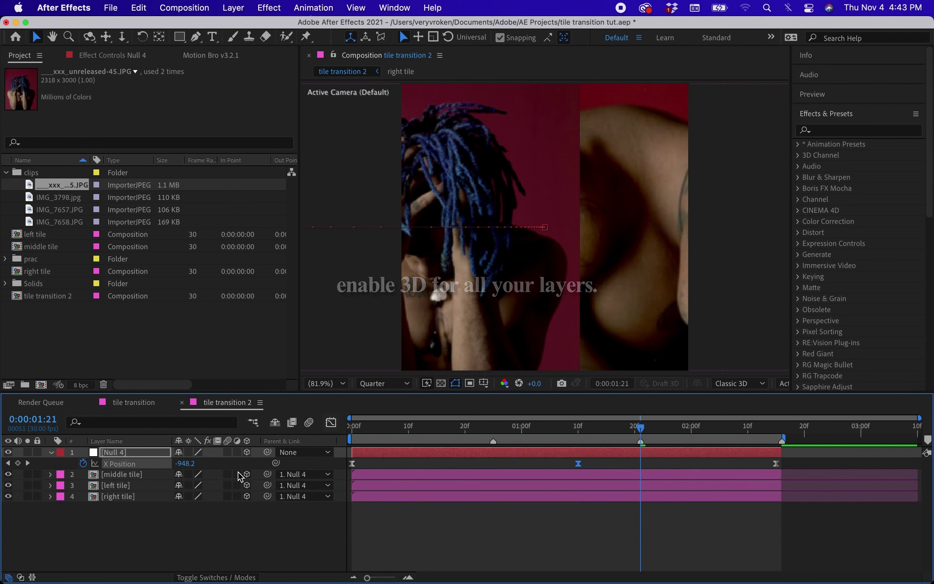
Add a new null layer, Null 5, and show its Position property at frame 20
{"action": "right_click", "coordinate": [197, 519]}
{"action": "mouse_move", "coordinate": [232, 413]}
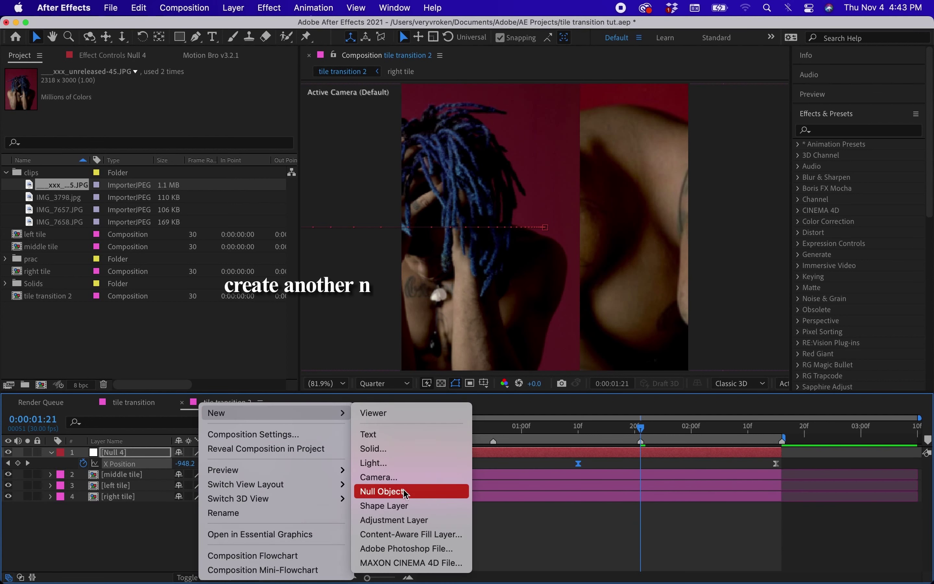
{"action": "left_click", "coordinate": [404, 491]}
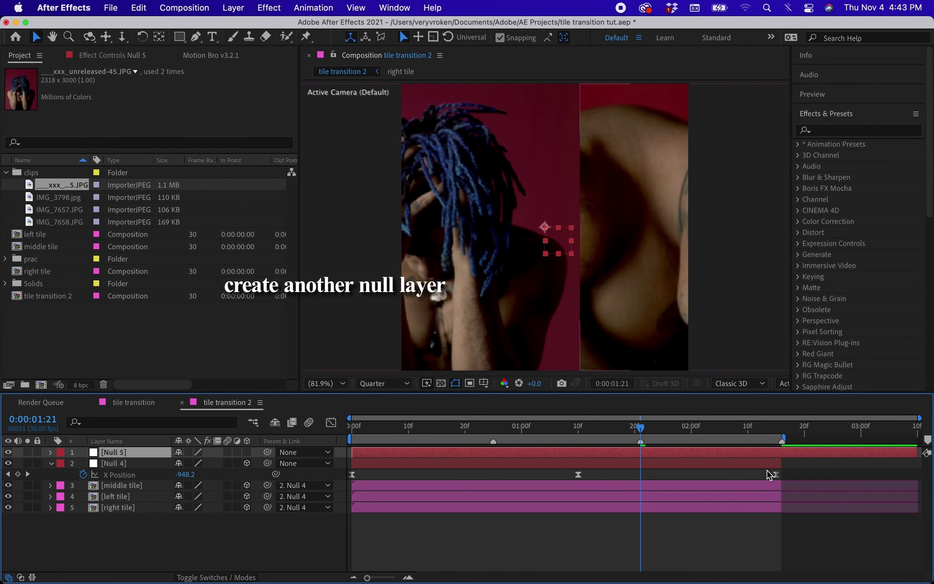
{"action": "left_click", "coordinate": [782, 430]}
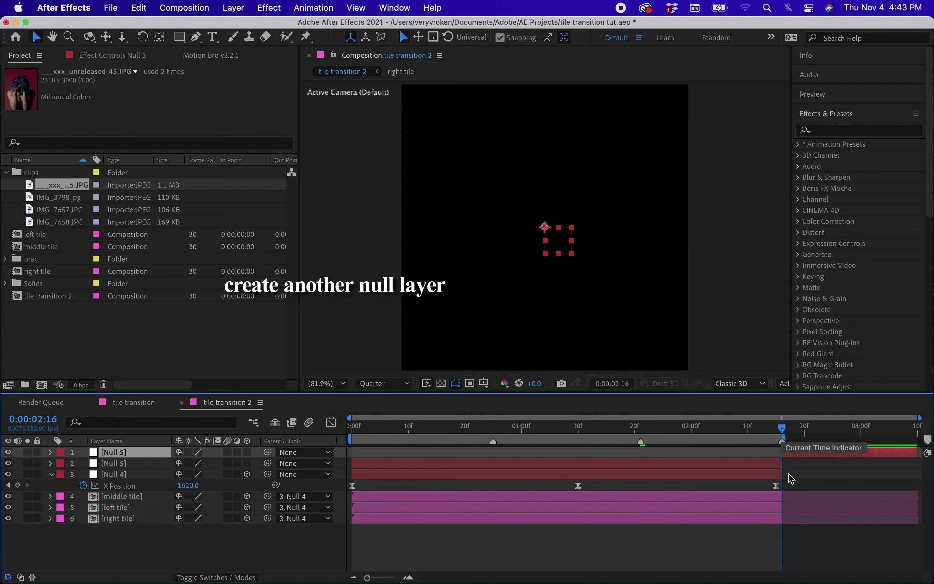
{"action": "left_click", "coordinate": [743, 479]}
{"action": "left_click", "coordinate": [465, 429]}
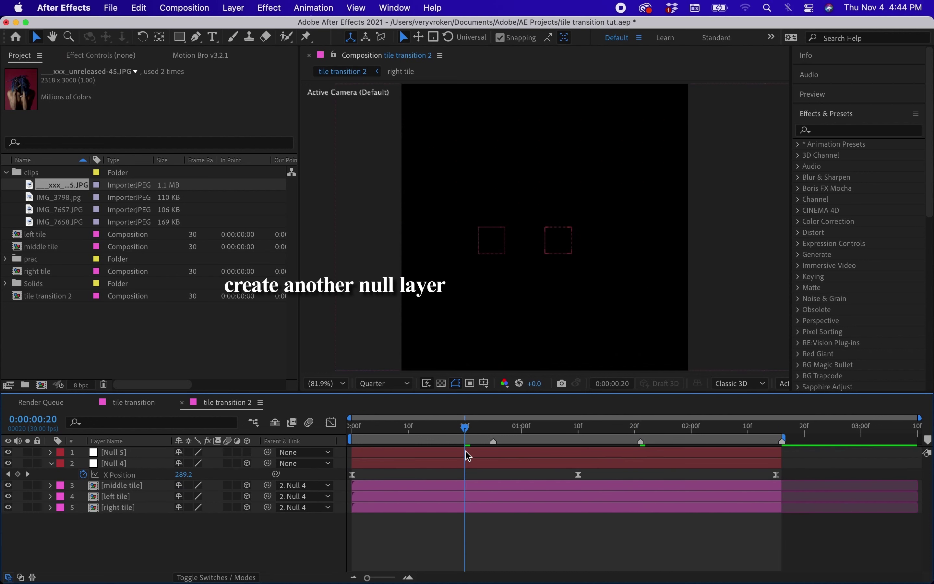
{"action": "left_click", "coordinate": [468, 456]}
{"action": "key", "text": "p"}
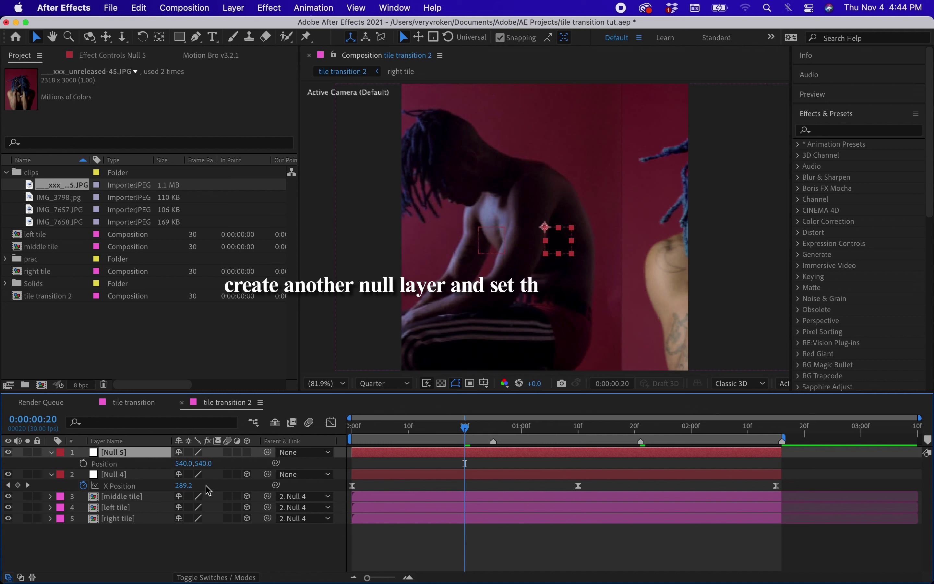
Set Null 5's Position Y to 1080 and parent Null 4 to Null 5, previewing around frame 24
{"action": "left_click_drag", "start_coordinate": [204, 463], "coordinate": [550, 475]}
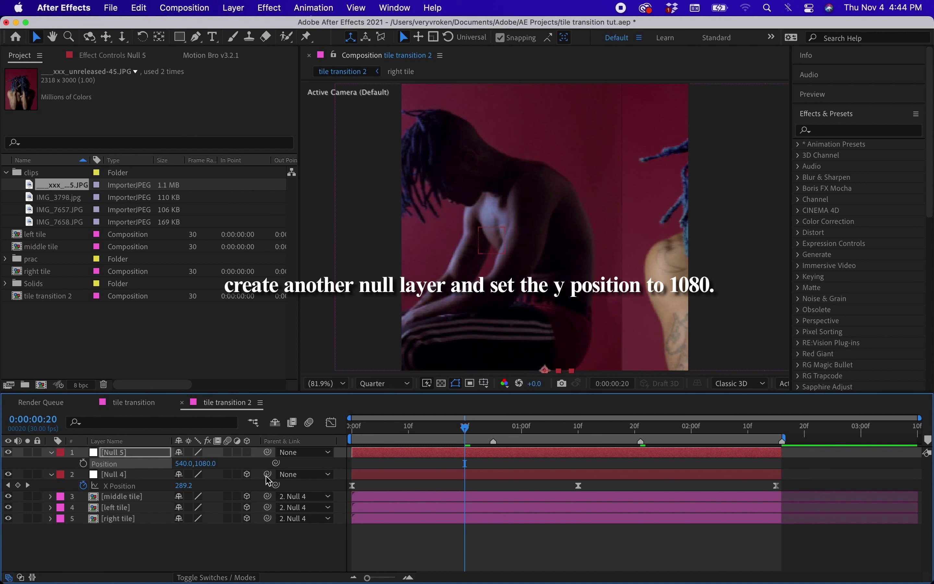
{"action": "left_click_drag", "start_coordinate": [268, 474], "coordinate": [141, 452]}
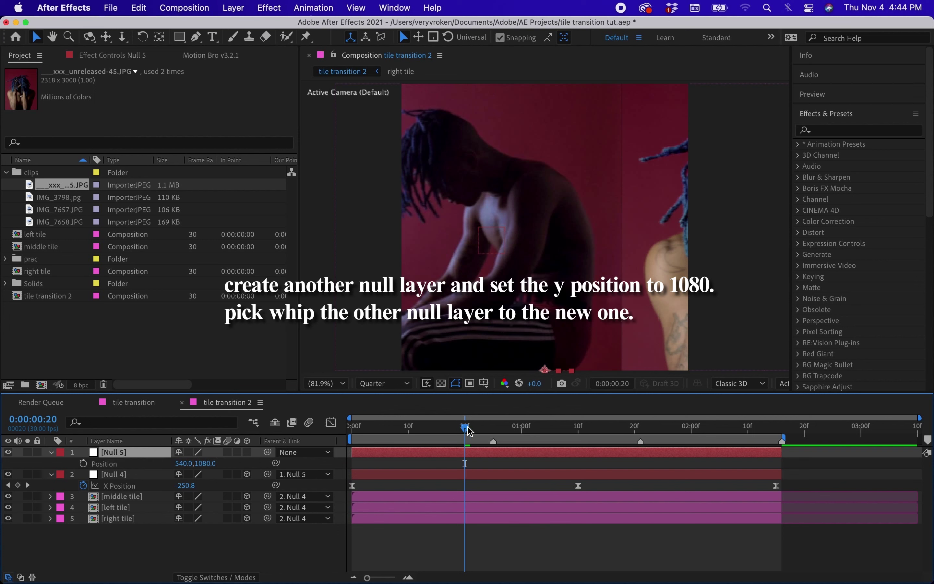
{"action": "left_click_drag", "start_coordinate": [468, 429], "coordinate": [493, 429]}
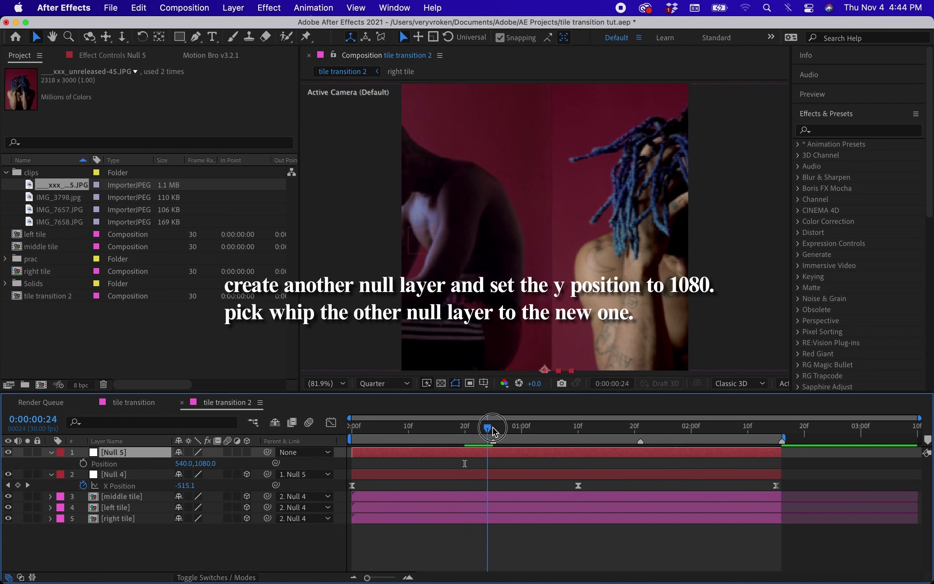
{"action": "mouse_move", "coordinate": [495, 430]}
{"action": "left_mouse_down"}
{"action": "mouse_move", "coordinate": [413, 438]}
{"action": "mouse_move", "coordinate": [347, 469]}
{"action": "left_mouse_up"}
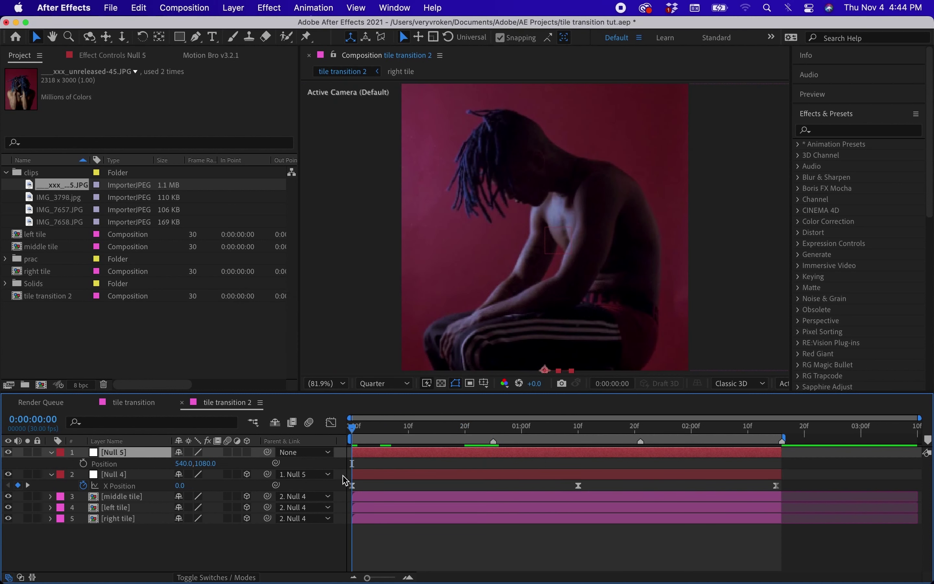
Make Null 5 3D and keyframe X Rotation from an eased 0° at frame 0 to -20° at frame 18
{"action": "key", "text": "r"}
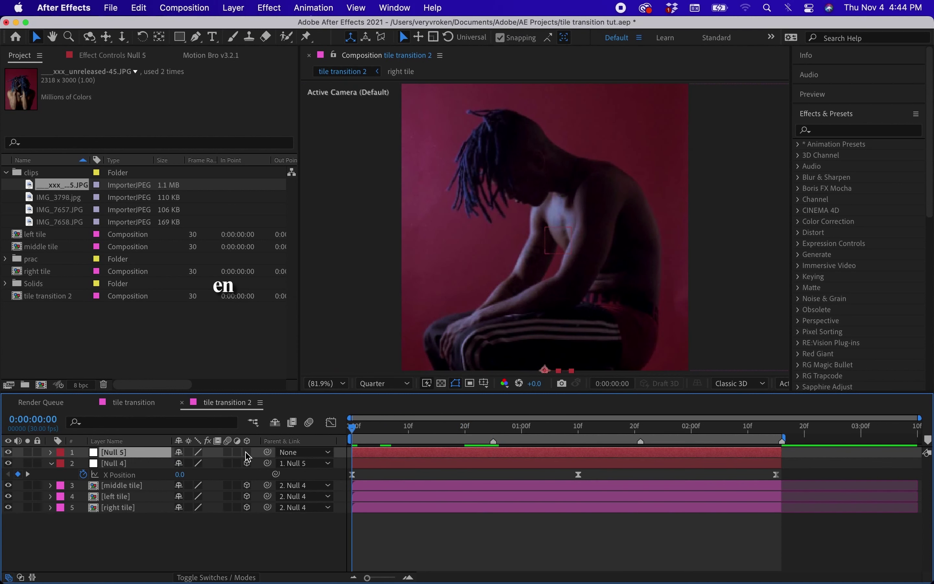
{"action": "left_click", "coordinate": [247, 452]}
{"action": "key", "text": "r"}
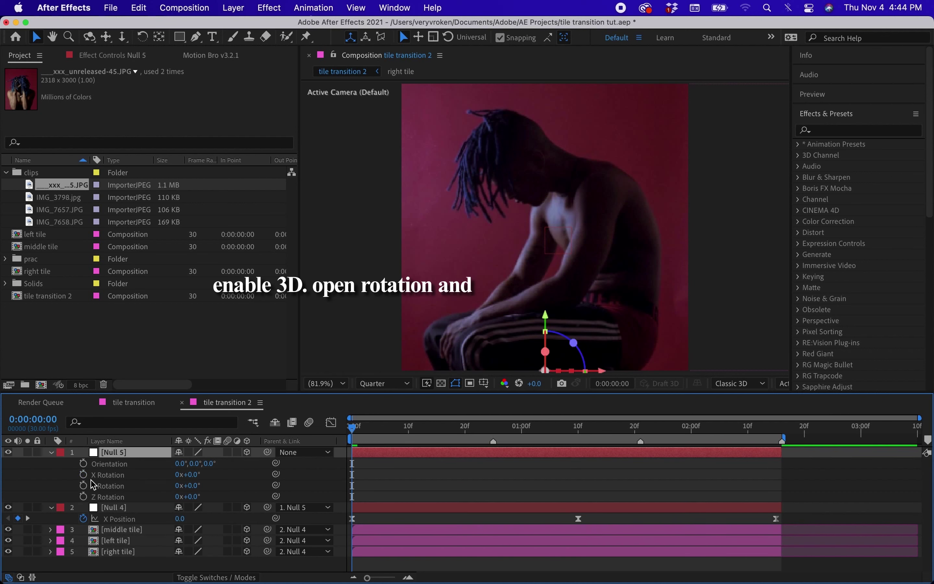
{"action": "left_click", "coordinate": [83, 474]}
{"action": "right_click", "coordinate": [352, 474]}
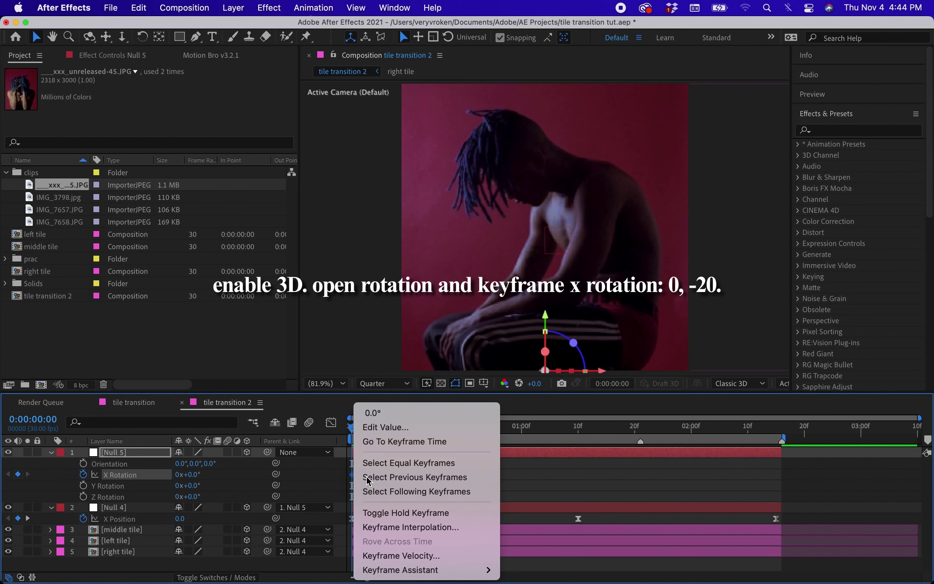
{"action": "mouse_move", "coordinate": [456, 568]}
{"action": "left_click", "coordinate": [612, 483]}
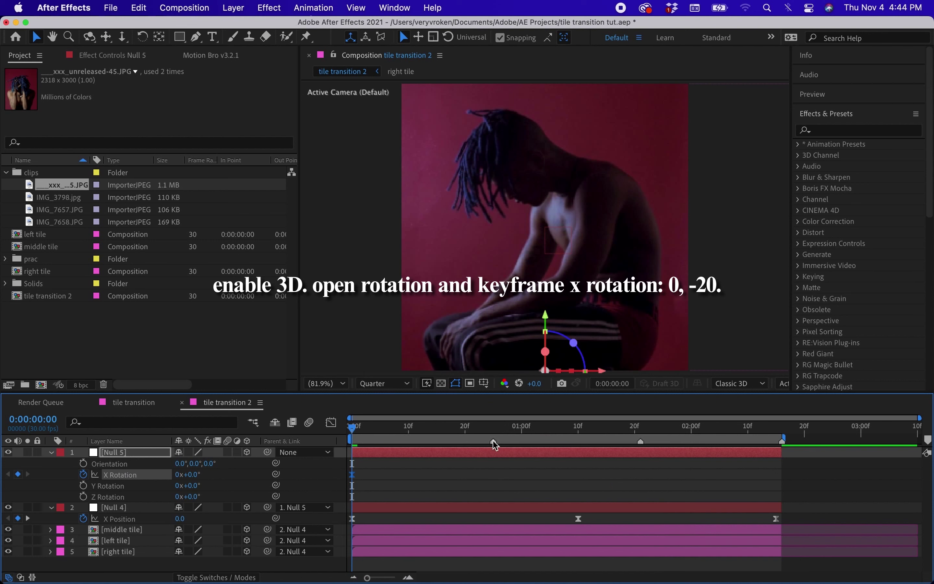
{"action": "left_click_drag", "start_coordinate": [465, 426], "coordinate": [454, 431]}
{"action": "type", "text": "-20"}
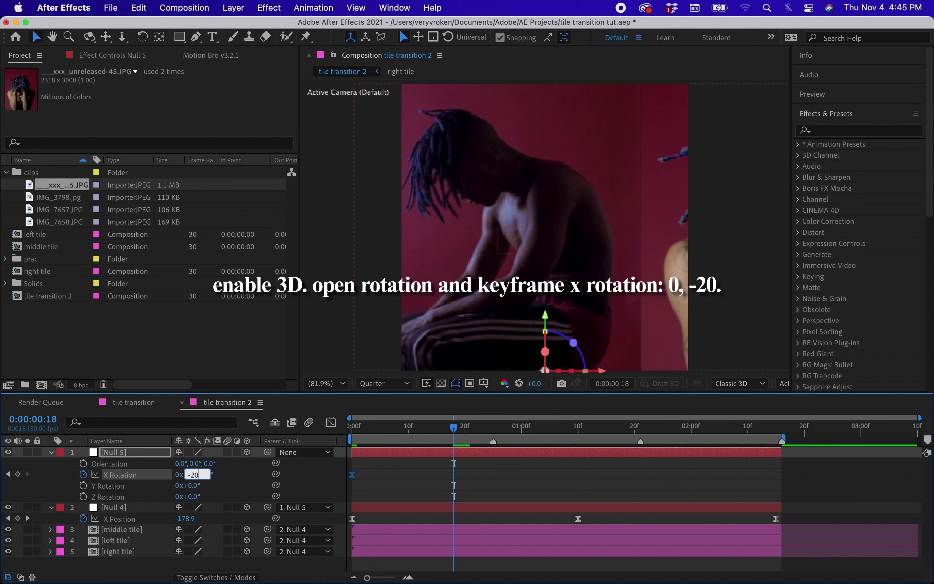
{"action": "key", "text": "Return"}
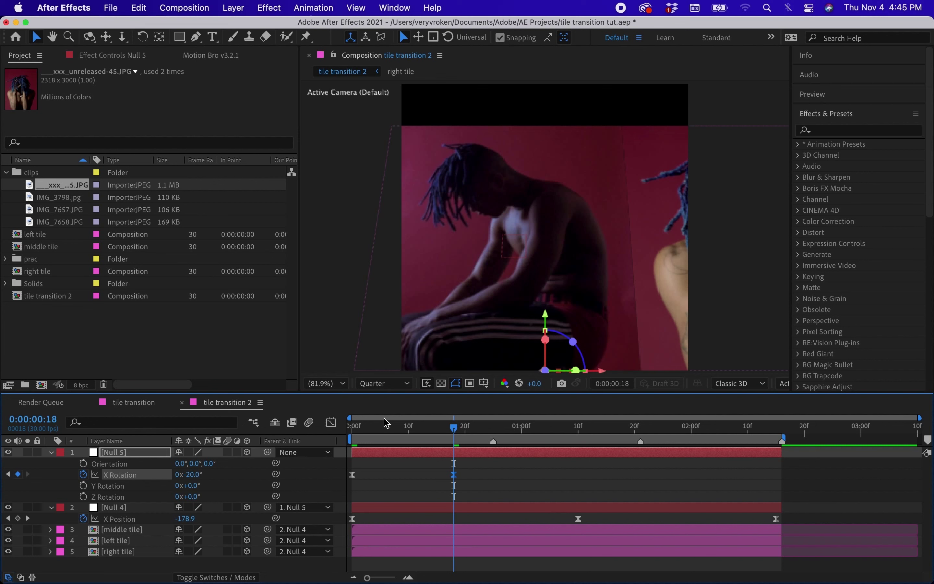
Reshape the X Rotation curve into a steep ease-out and preview the swing at frame 25
{"action": "left_click", "coordinate": [331, 422]}
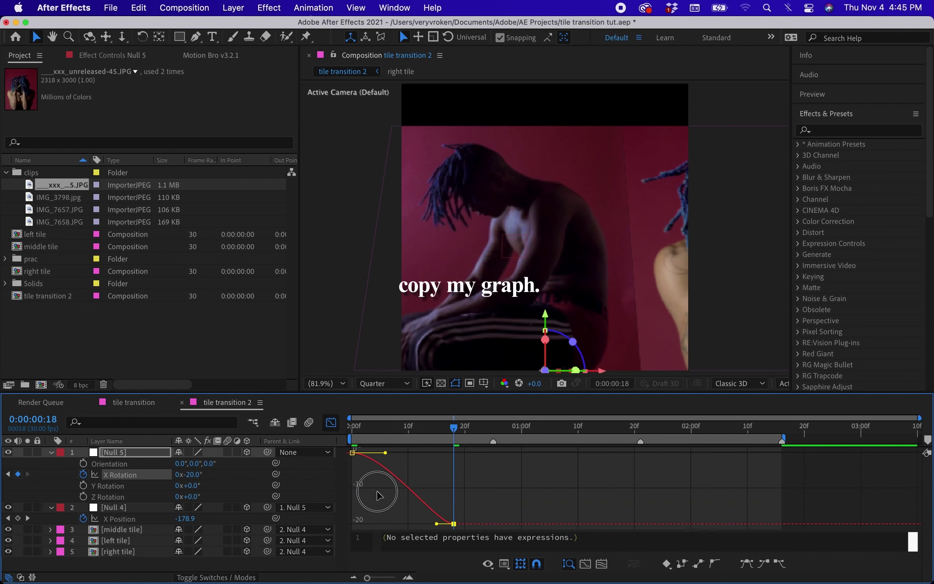
{"action": "left_click_drag", "start_coordinate": [379, 496], "coordinate": [354, 522]}
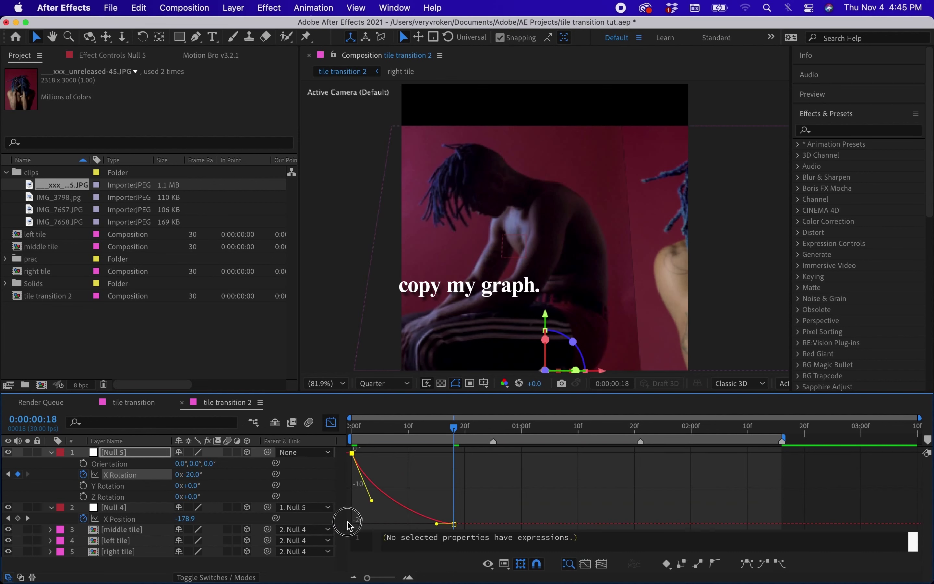
{"action": "left_click", "coordinate": [331, 422]}
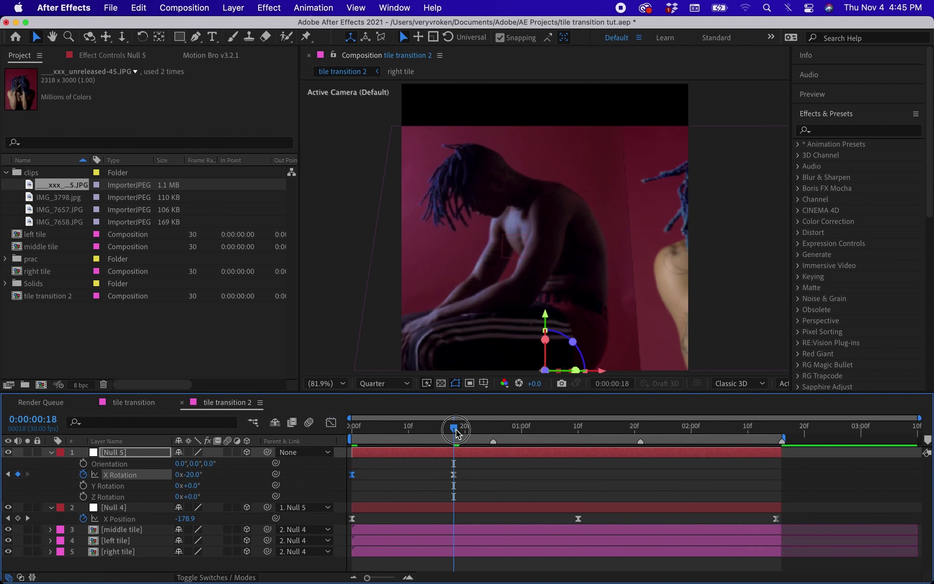
{"action": "left_click_drag", "start_coordinate": [457, 433], "coordinate": [496, 434]}
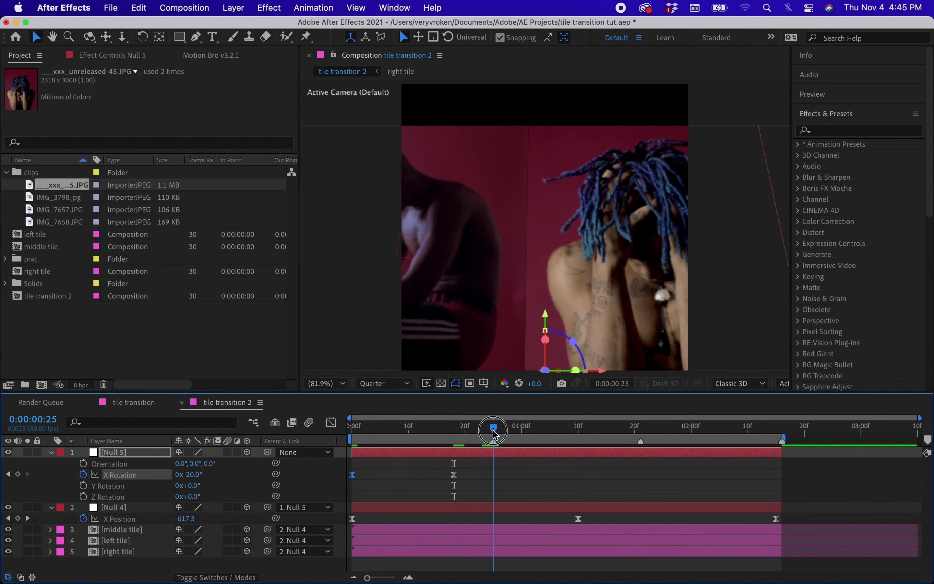
{"action": "left_click_drag", "start_coordinate": [496, 434], "coordinate": [352, 434]}
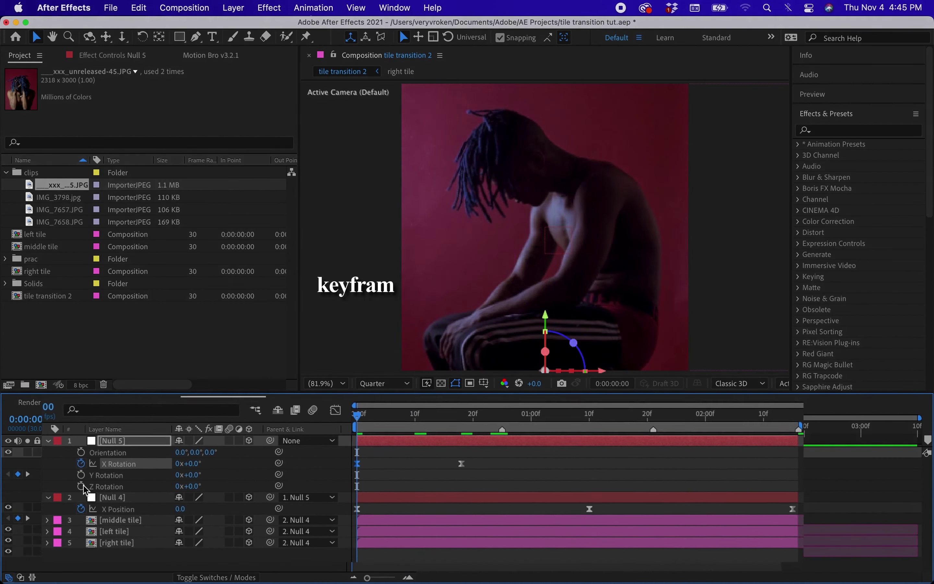
Keyframe Null 5's Z Rotation at an eased 0° at frame 0 and 20° at 1:10
{"action": "left_click", "coordinate": [83, 497]}
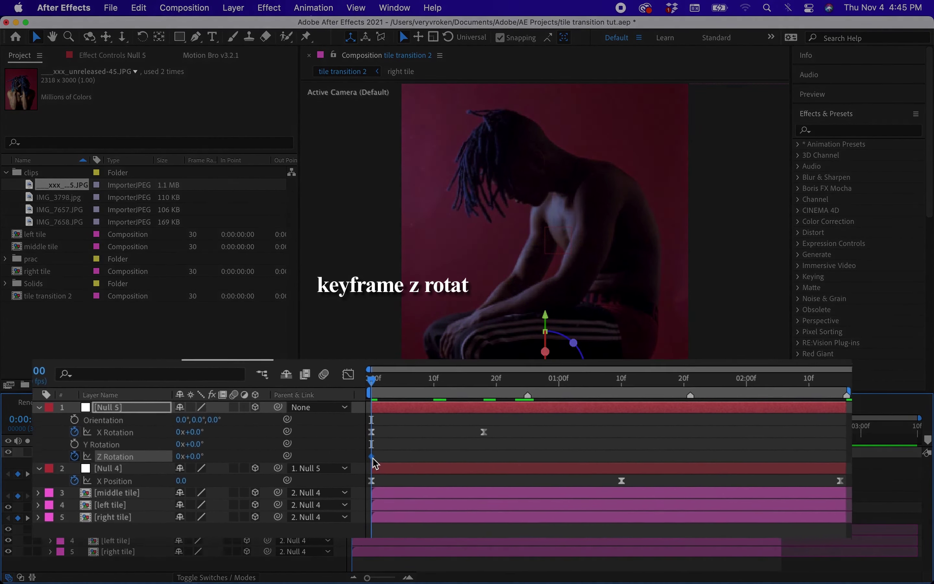
{"action": "right_click", "coordinate": [372, 457]}
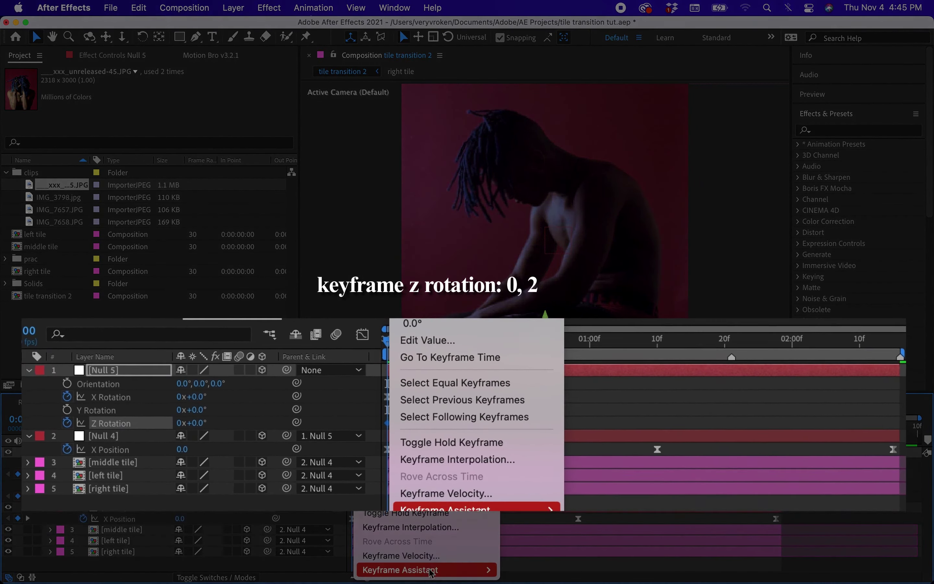
{"action": "mouse_move", "coordinate": [479, 503]}
{"action": "left_click", "coordinate": [658, 402]}
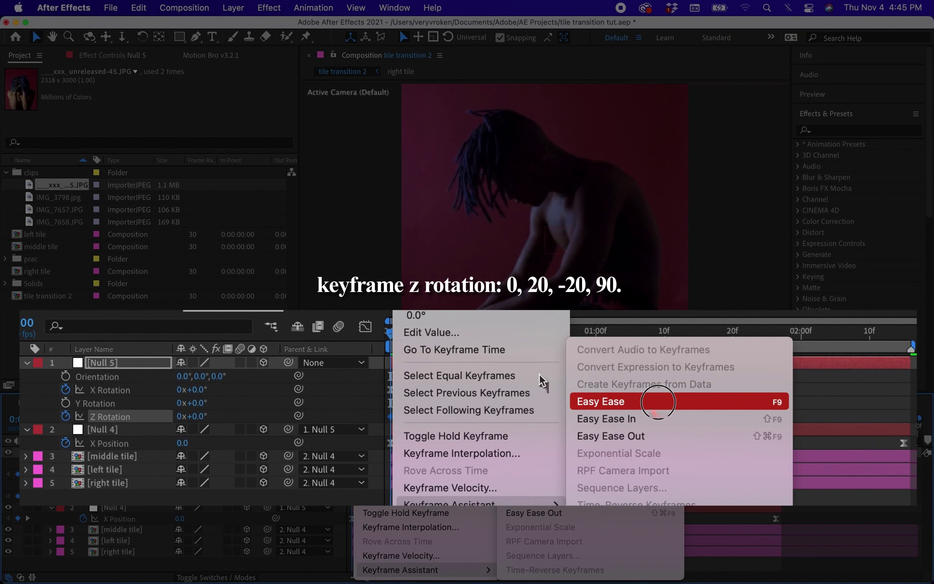
{"action": "left_click", "coordinate": [665, 336]}
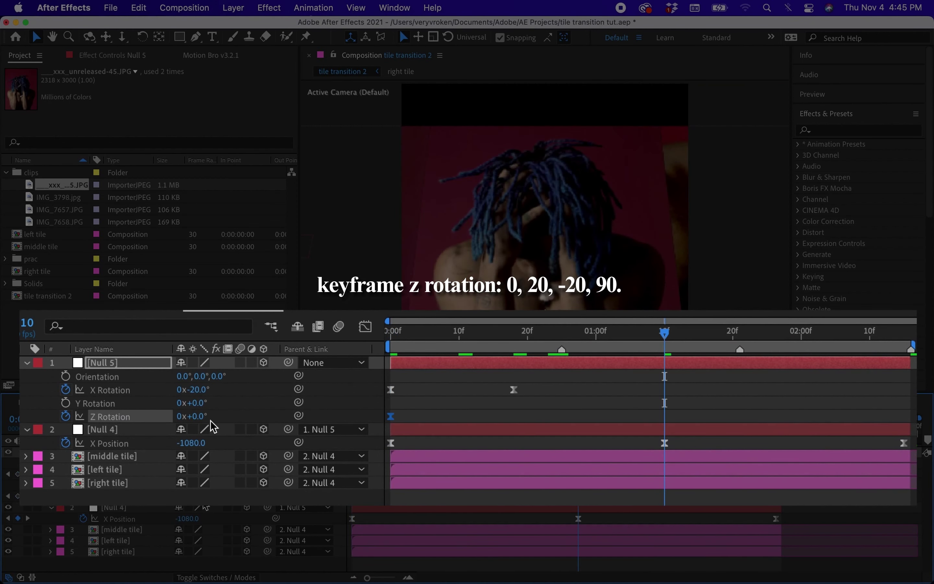
{"action": "left_click", "coordinate": [202, 421]}
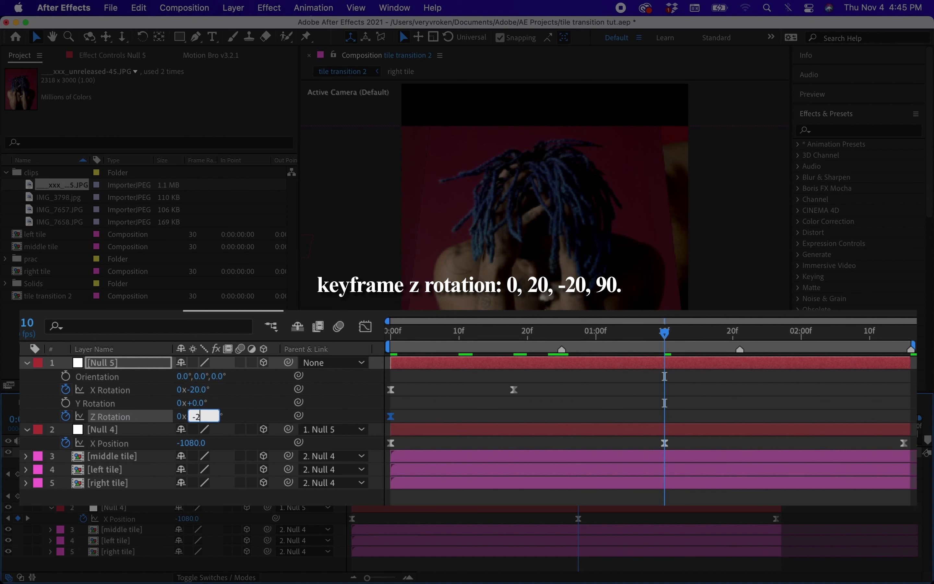
{"action": "key", "text": "Return"}
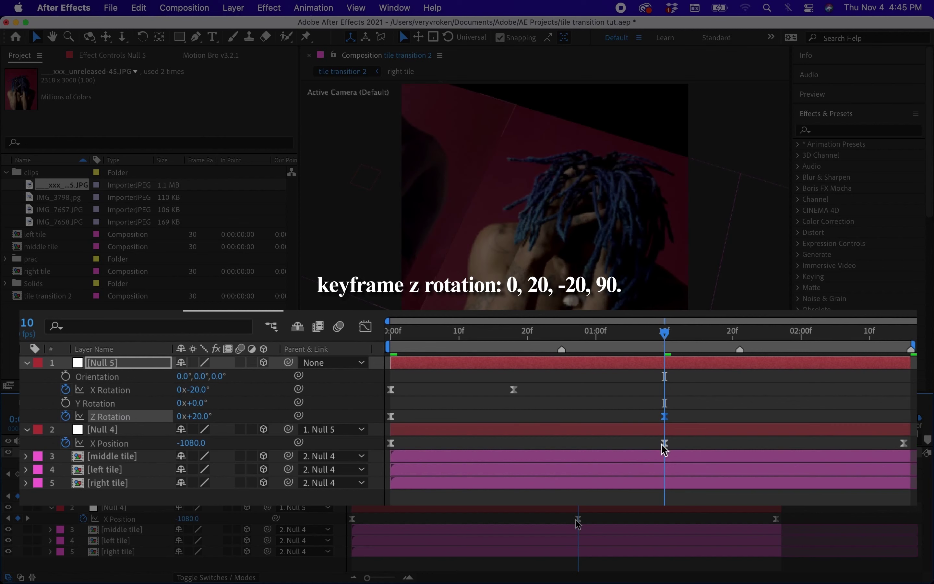
Add a -20° Z Rotation keyframe moved to 2:04, then set 90° at the end
{"action": "left_click_drag", "start_coordinate": [669, 341], "coordinate": [908, 349]}
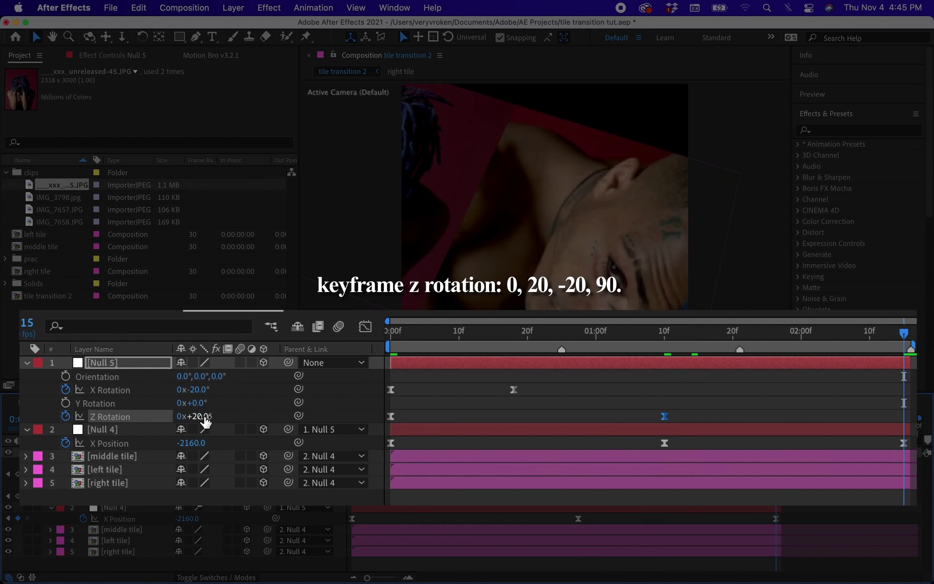
{"action": "left_click", "coordinate": [204, 416]}
{"action": "key", "text": "Return"}
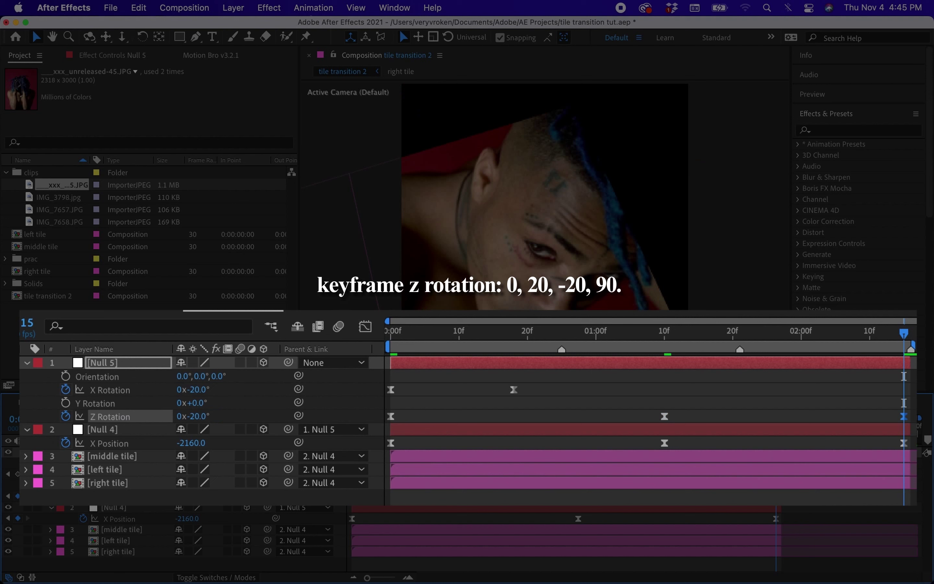
{"action": "left_click_drag", "start_coordinate": [835, 331], "coordinate": [830, 335]}
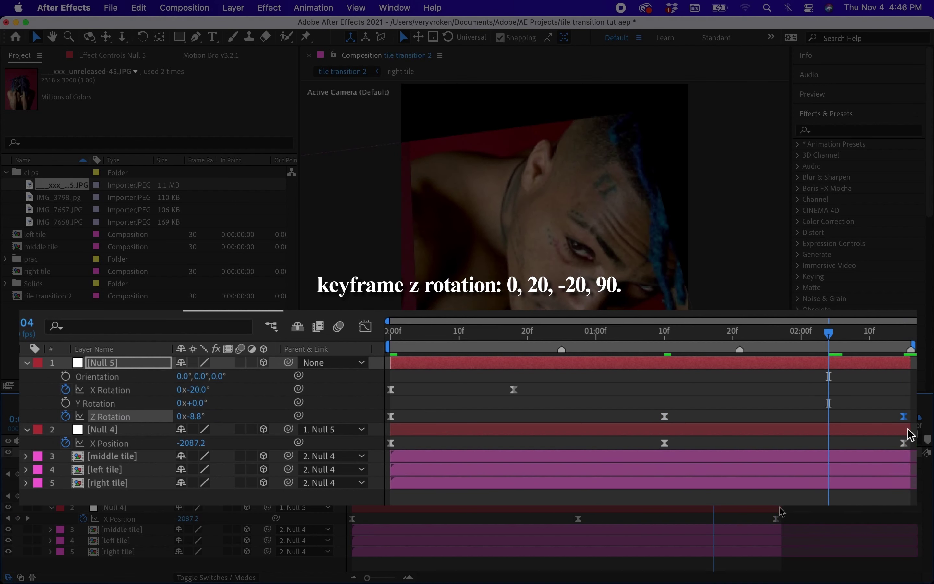
{"action": "left_click_drag", "start_coordinate": [904, 418], "coordinate": [829, 418]}
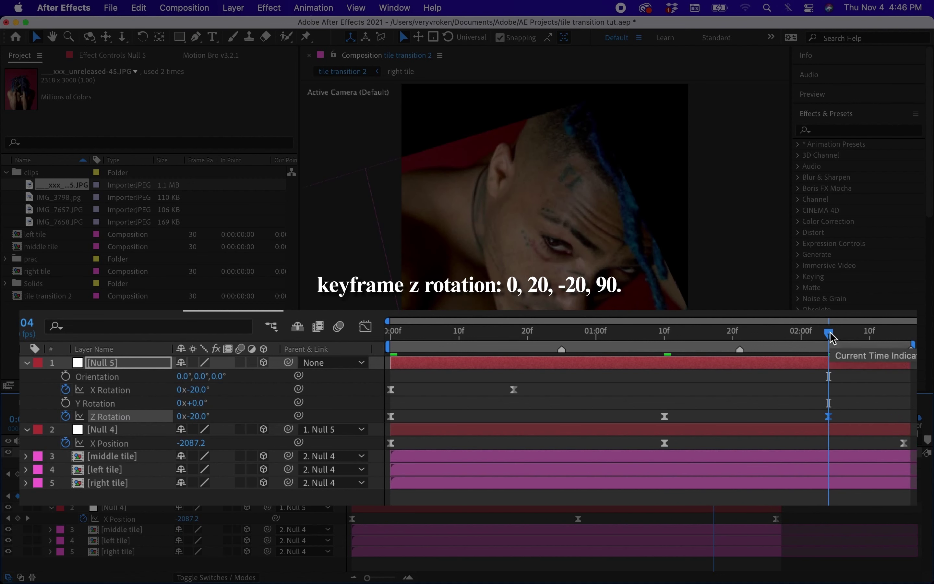
{"action": "left_click_drag", "start_coordinate": [877, 333], "coordinate": [906, 338]}
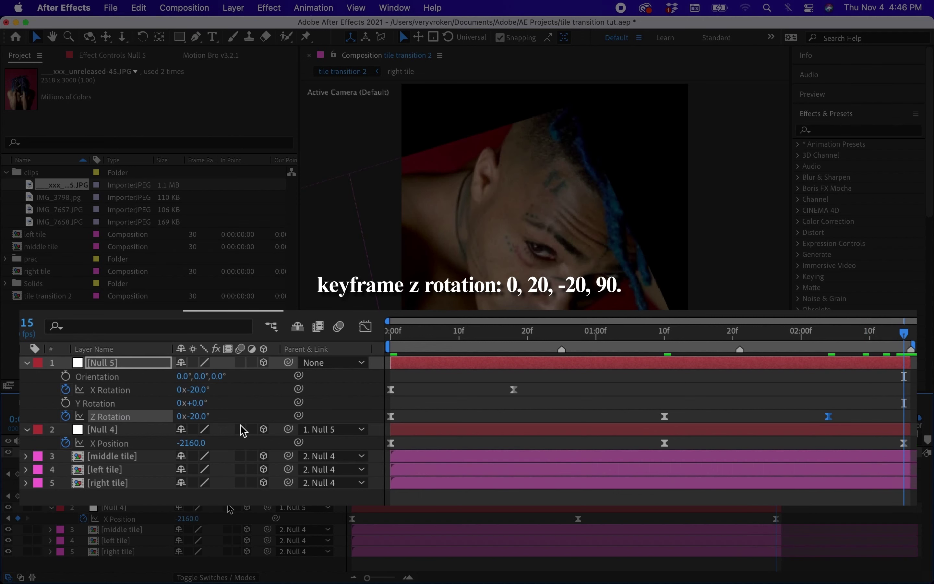
{"action": "left_click", "coordinate": [193, 416]}
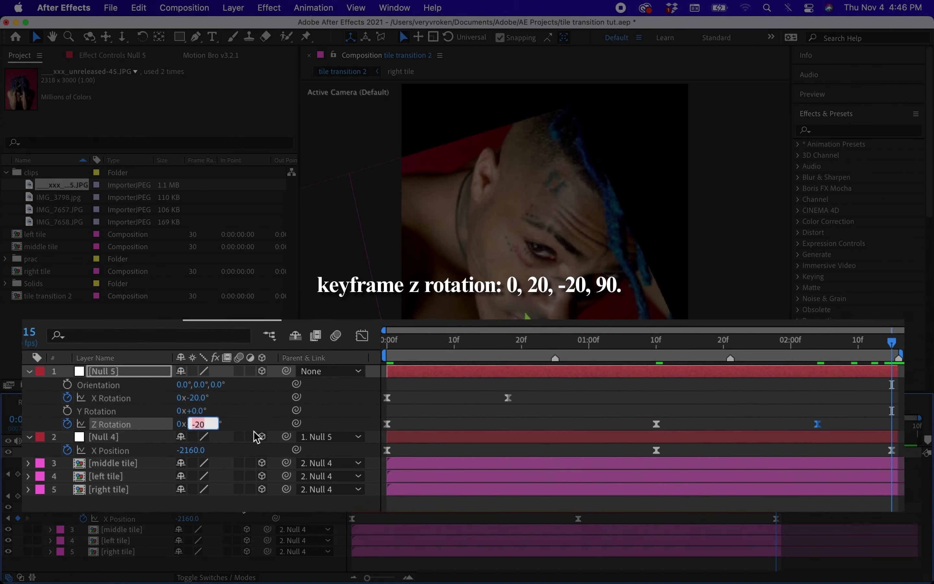
Set the final Z Rotation keyframe to 90° and ease the curve sharply into it
{"action": "type", "text": "90."}
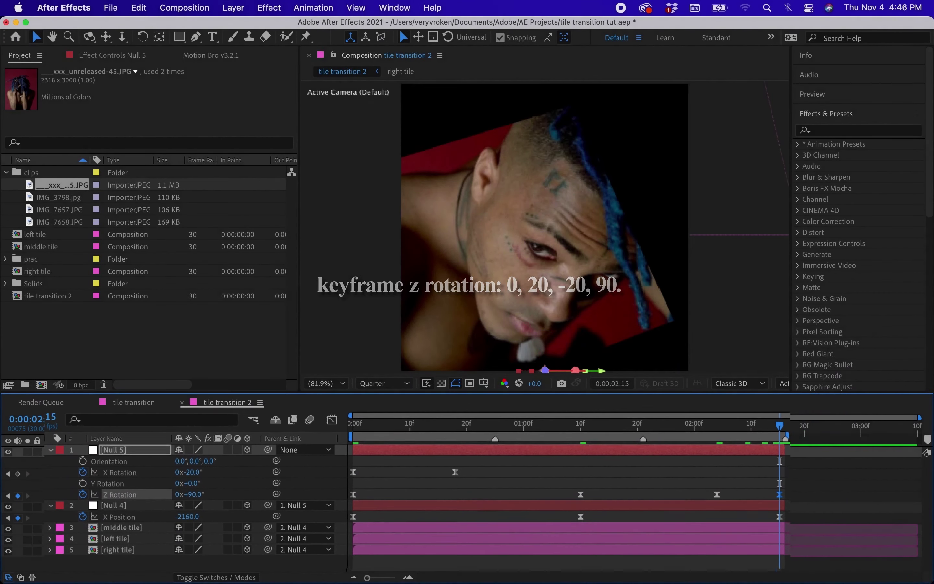
{"action": "key", "text": "Return"}
{"action": "left_click", "coordinate": [333, 424]}
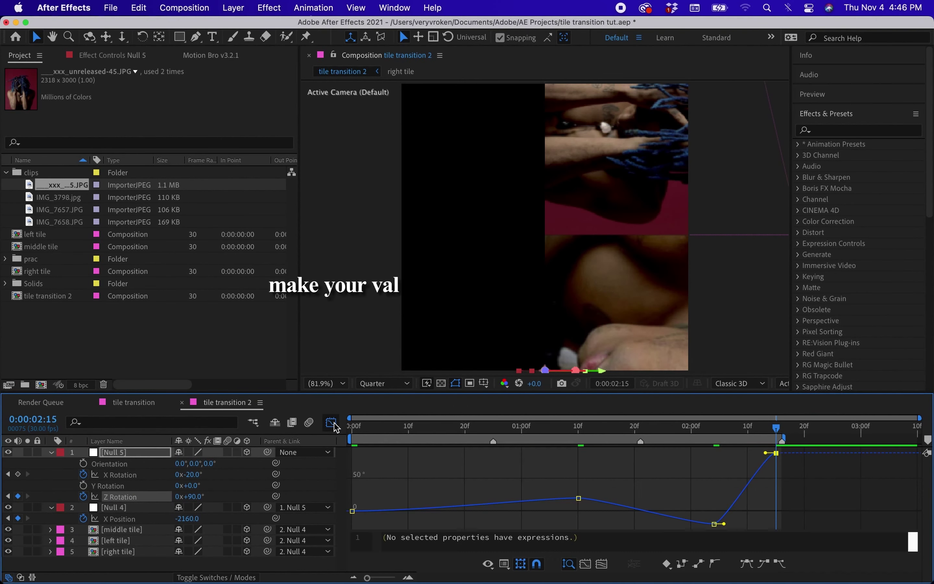
{"action": "mouse_move", "coordinate": [766, 455]}
{"action": "left_mouse_down"}
{"action": "mouse_move", "coordinate": [772, 518]}
{"action": "mouse_move", "coordinate": [795, 526]}
{"action": "left_mouse_up"}
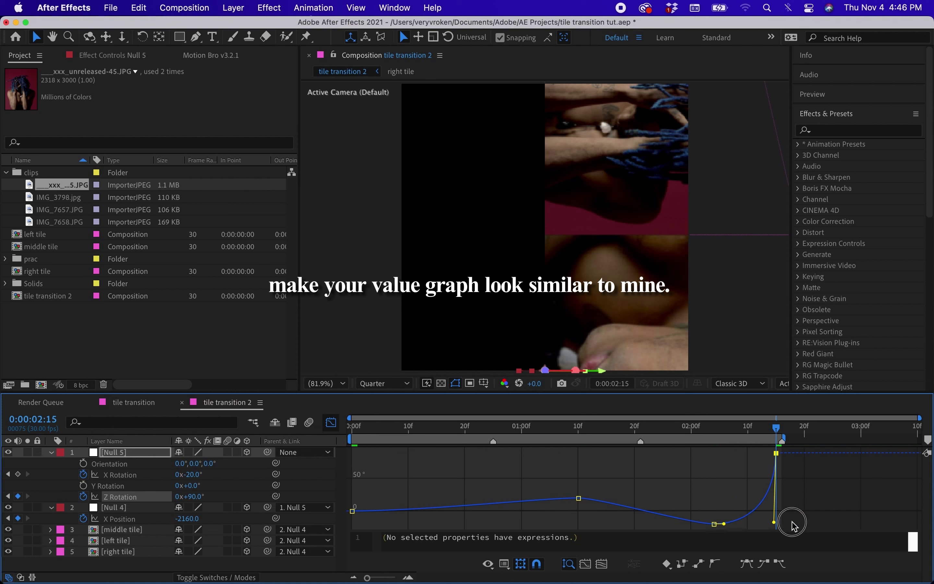
Lengthen the easing around the middle and -20° Z Rotation keyframes
{"action": "left_click", "coordinate": [641, 427]}
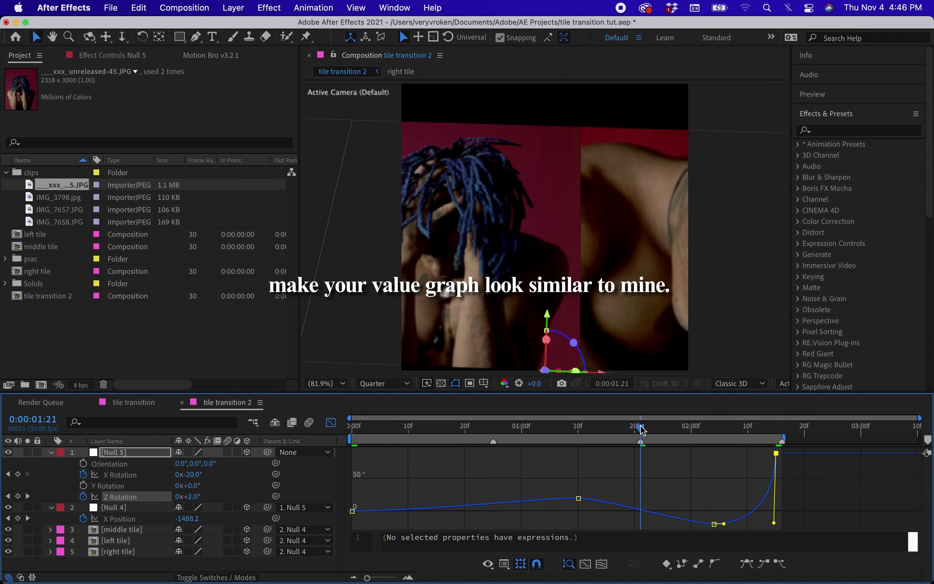
{"action": "left_click", "coordinate": [578, 498]}
{"action": "mouse_move", "coordinate": [602, 497]}
{"action": "left_mouse_down"}
{"action": "mouse_move", "coordinate": [664, 503]}
{"action": "mouse_move", "coordinate": [621, 525]}
{"action": "left_mouse_up"}
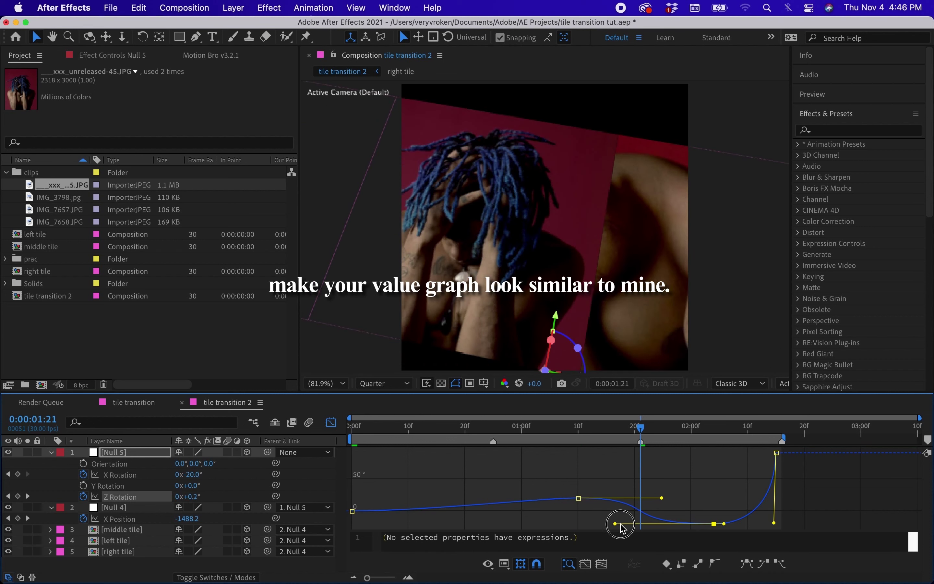
{"action": "left_click", "coordinate": [663, 498]}
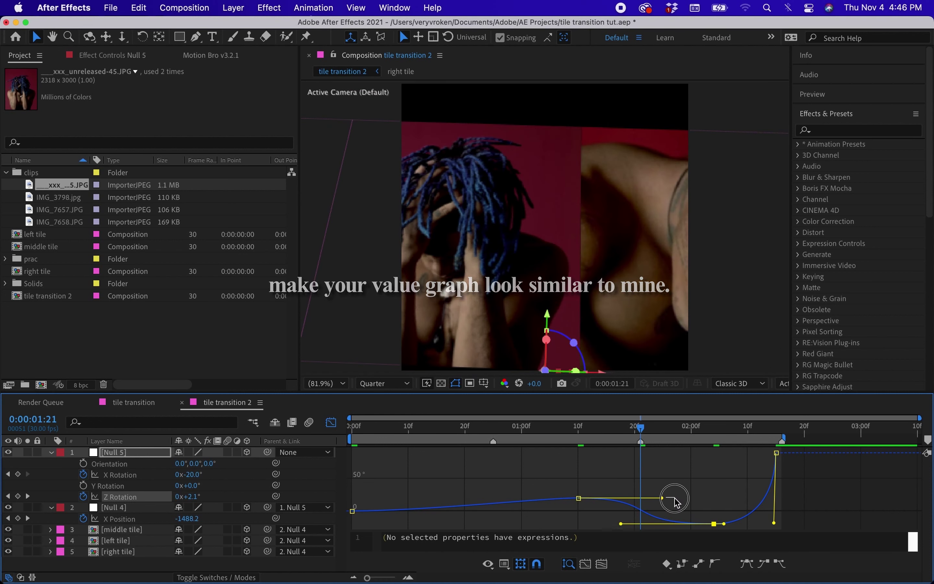
{"action": "left_click_drag", "start_coordinate": [674, 502], "coordinate": [672, 498]}
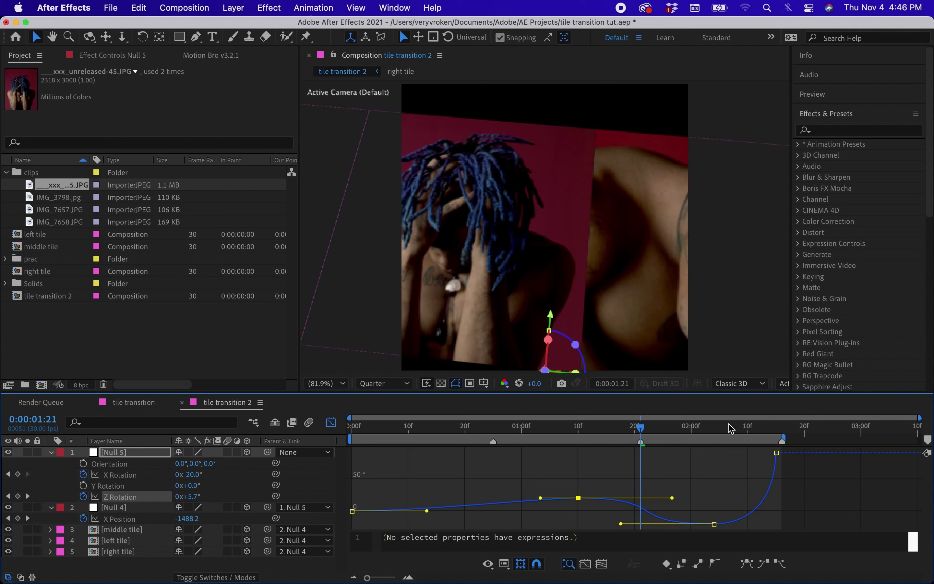
{"action": "left_click_drag", "start_coordinate": [920, 418], "coordinate": [801, 428]}
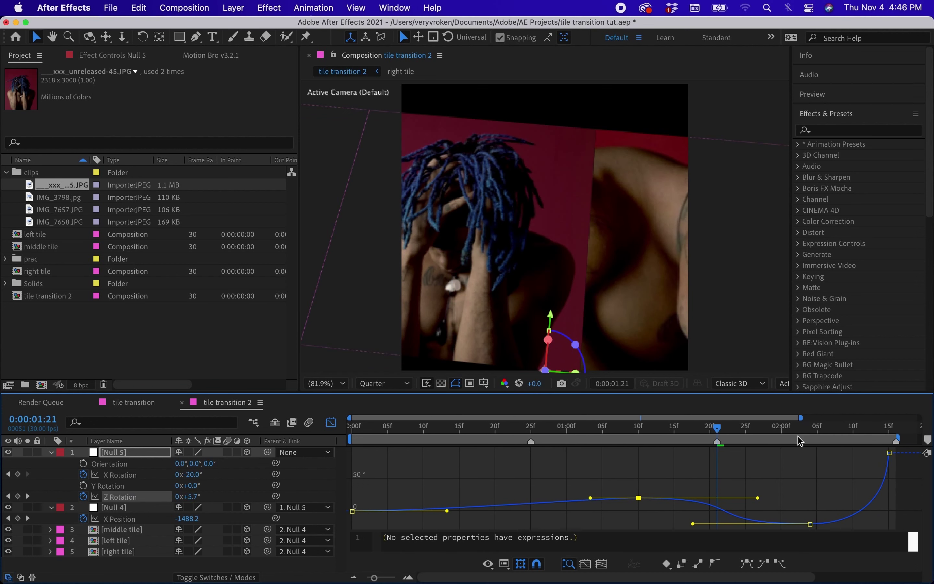
{"action": "left_click_drag", "start_coordinate": [693, 524], "coordinate": [682, 524]}
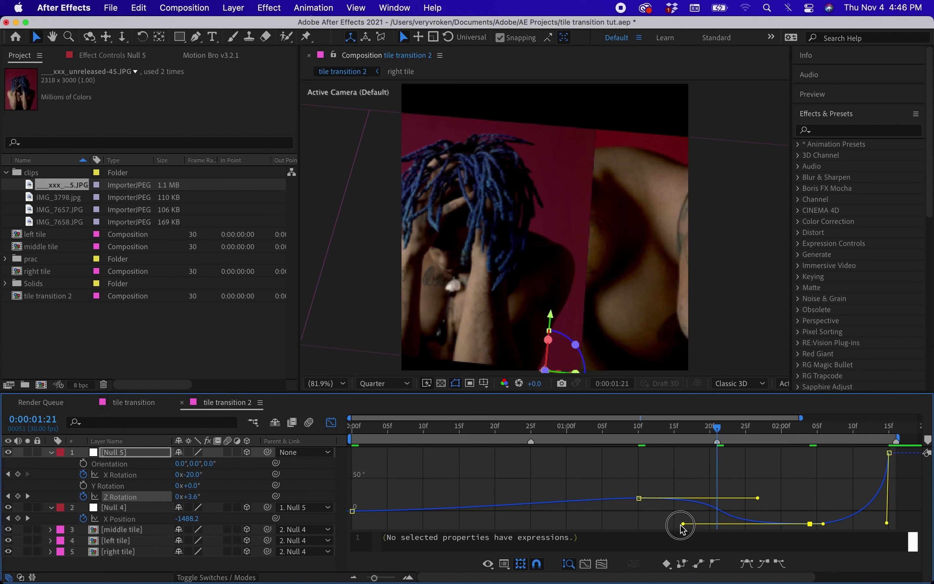
Extend the easing out of the first keyframe and into the 20° keyframe
{"action": "left_click", "coordinate": [531, 429]}
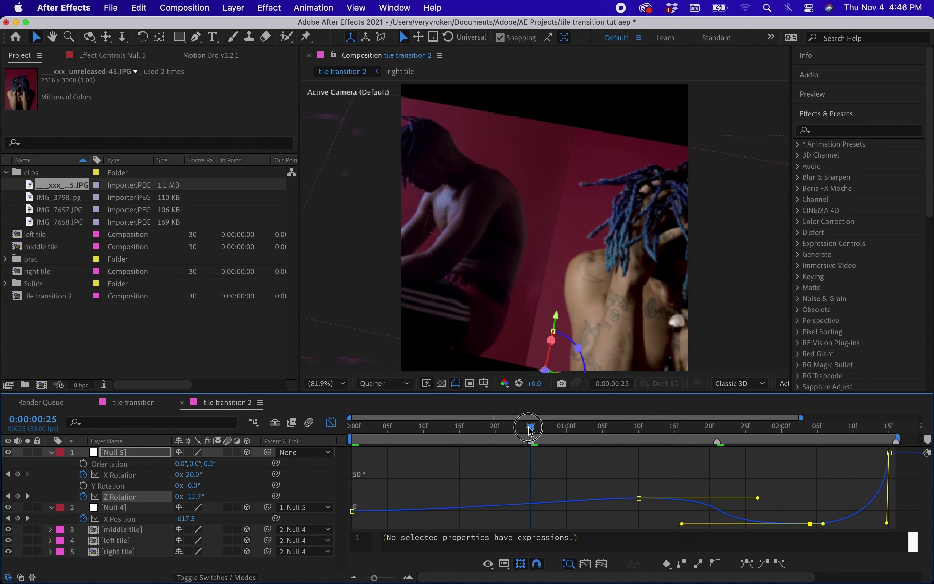
{"action": "left_click", "coordinate": [433, 516]}
{"action": "mouse_move", "coordinate": [448, 511]}
{"action": "left_mouse_down"}
{"action": "mouse_move", "coordinate": [594, 509]}
{"action": "mouse_move", "coordinate": [483, 496]}
{"action": "left_mouse_up"}
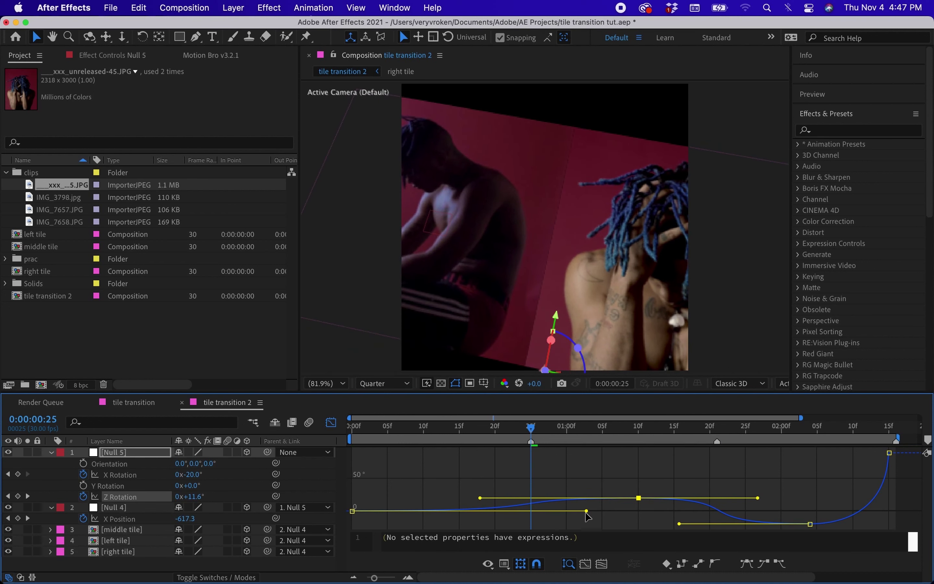
{"action": "left_click_drag", "start_coordinate": [586, 512], "coordinate": [569, 510]}
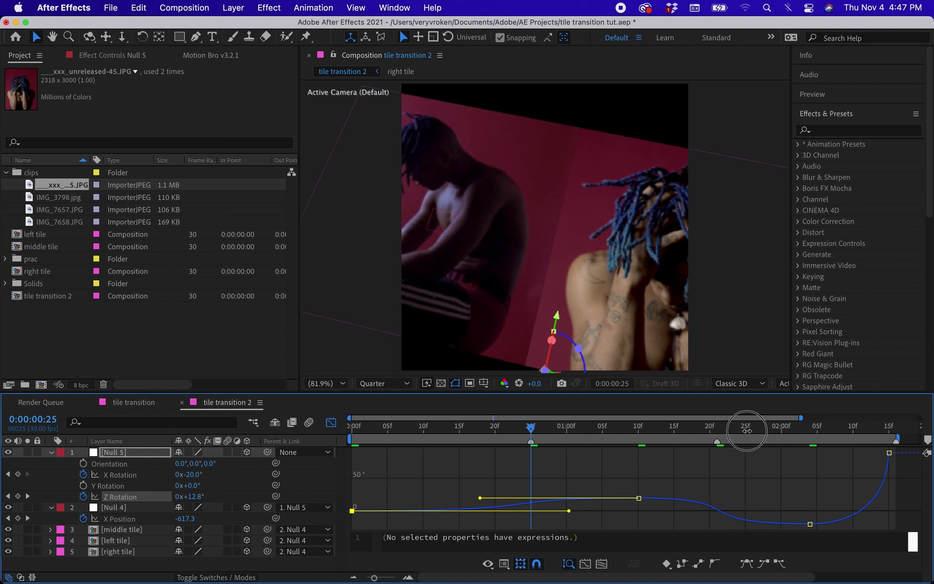
{"action": "left_click_drag", "start_coordinate": [802, 418], "coordinate": [699, 417]}
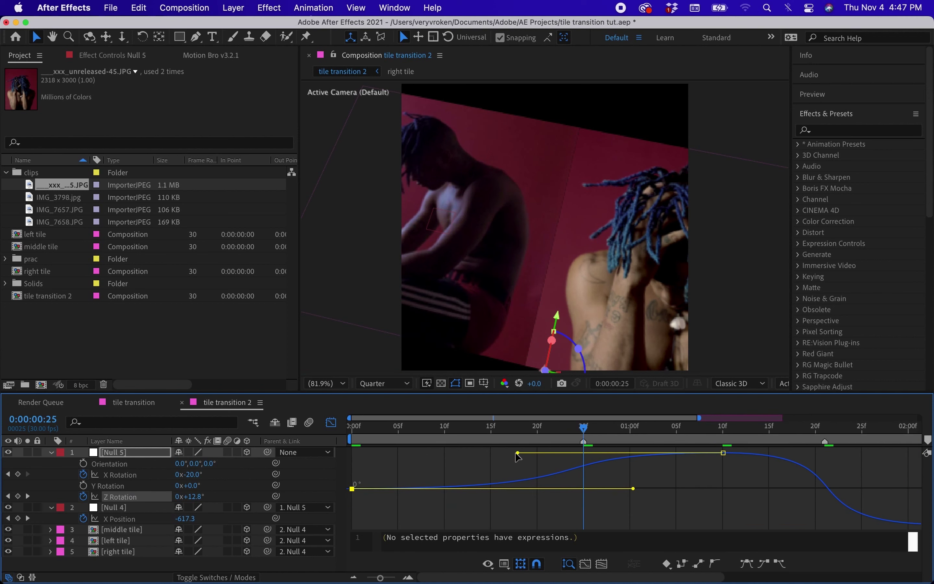
{"action": "left_click_drag", "start_coordinate": [518, 453], "coordinate": [506, 453]}
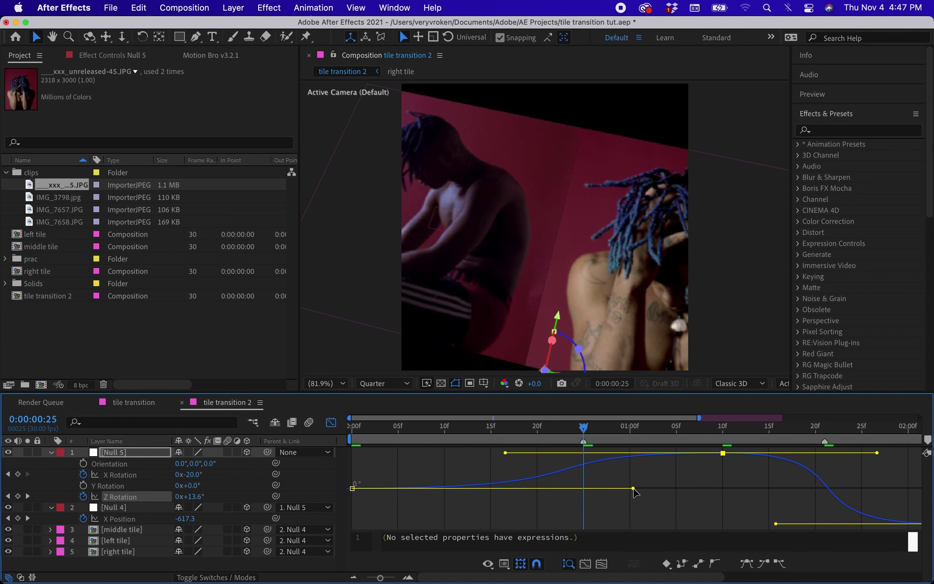
{"action": "left_click_drag", "start_coordinate": [634, 489], "coordinate": [673, 495]}
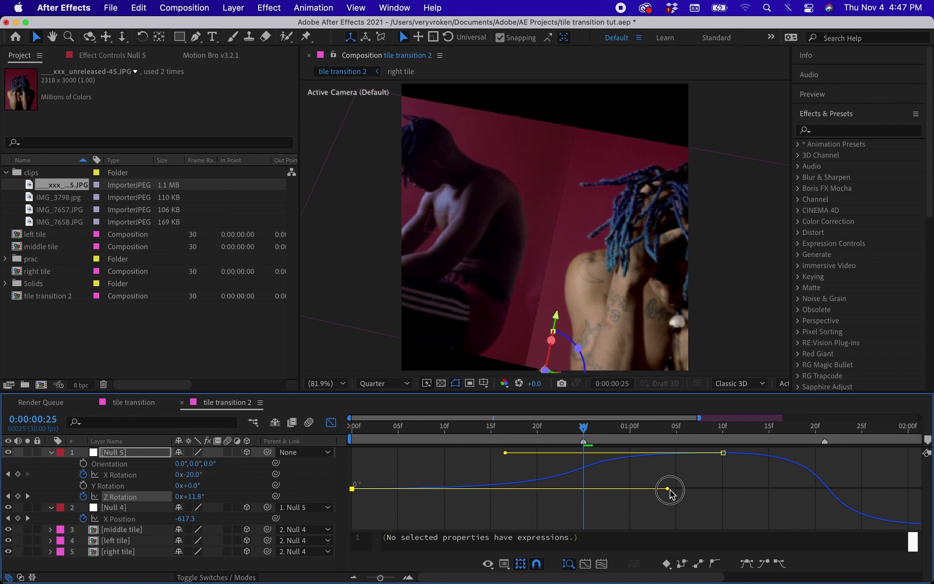
{"action": "left_click", "coordinate": [332, 425]}
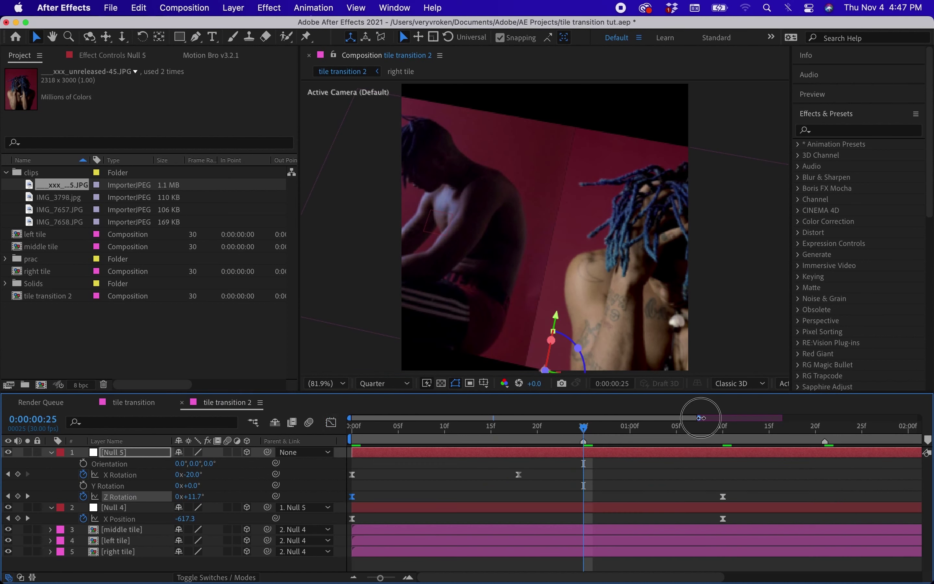
Apply the Motion Tile effect to the middle tile layer
{"action": "left_click_drag", "start_coordinate": [704, 418], "coordinate": [794, 423]}
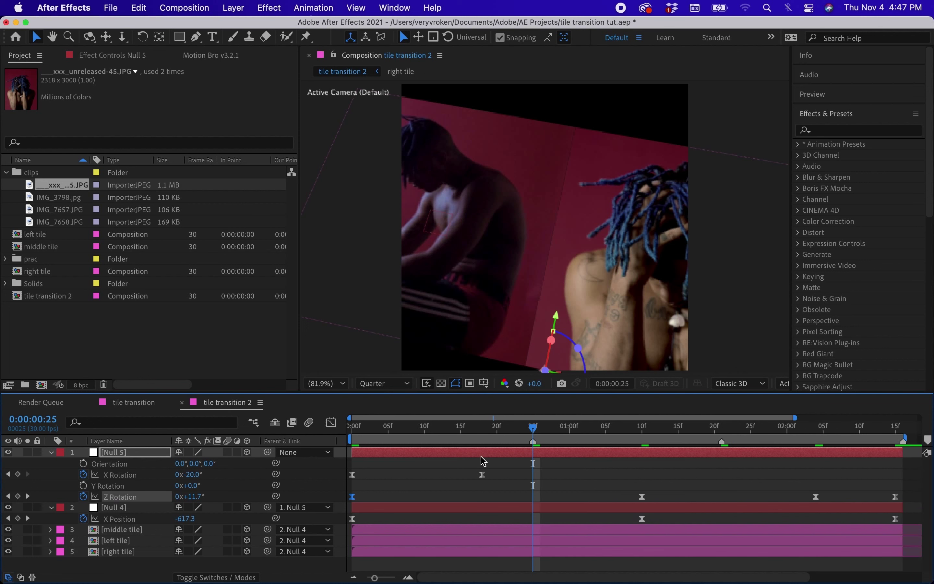
{"action": "key", "text": "u"}
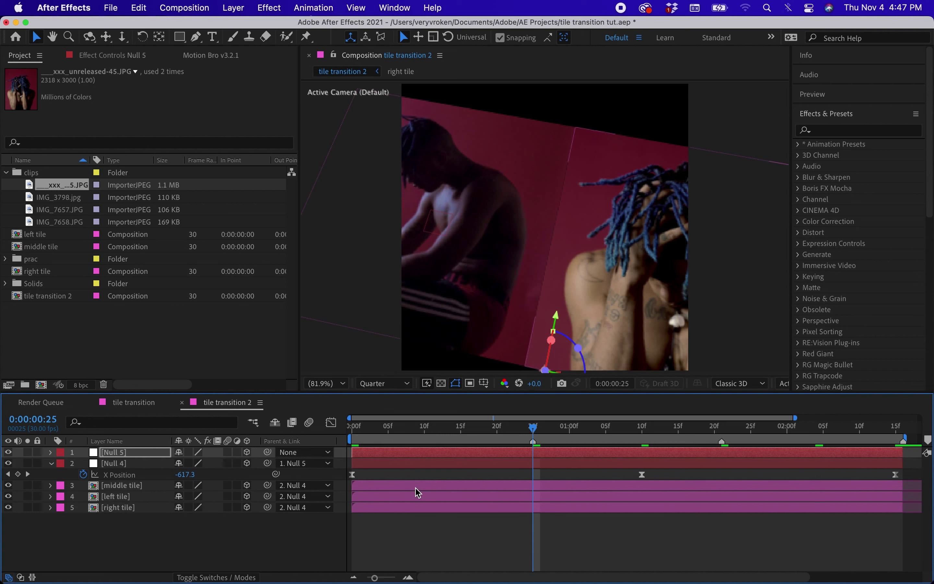
{"action": "key", "text": "u"}
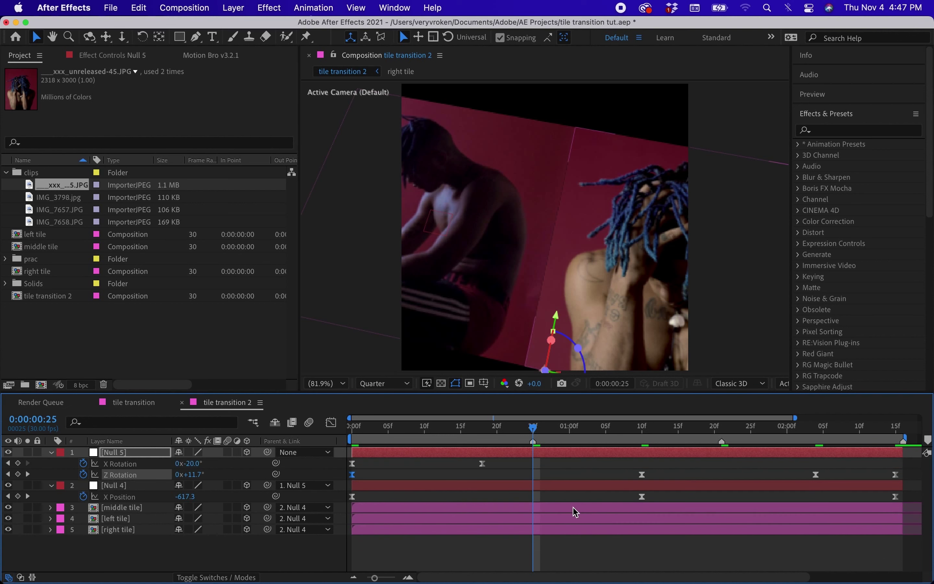
{"action": "left_click", "coordinate": [573, 508]}
{"action": "key", "text": "super+5"}
{"action": "type", "text": "motion ti"}
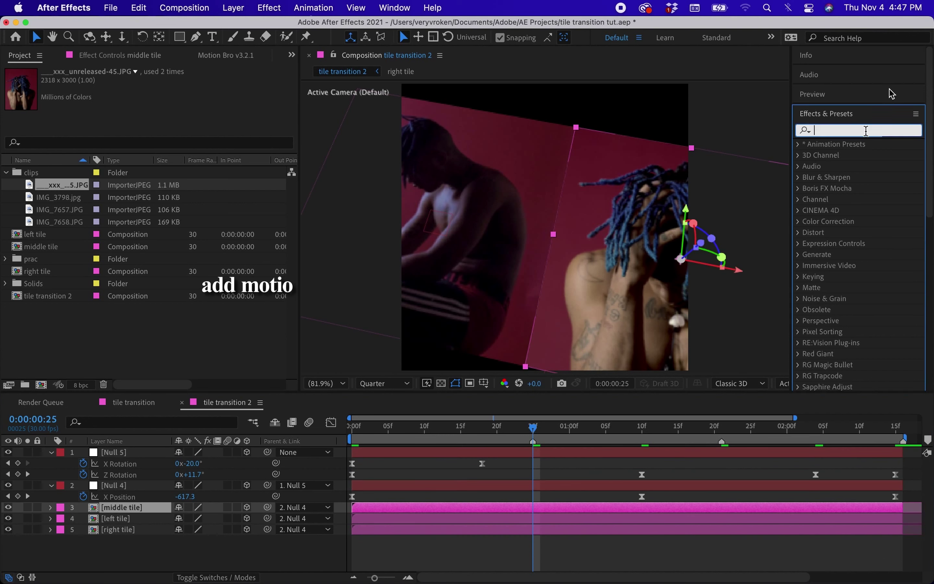
{"action": "left_click", "coordinate": [858, 189]}
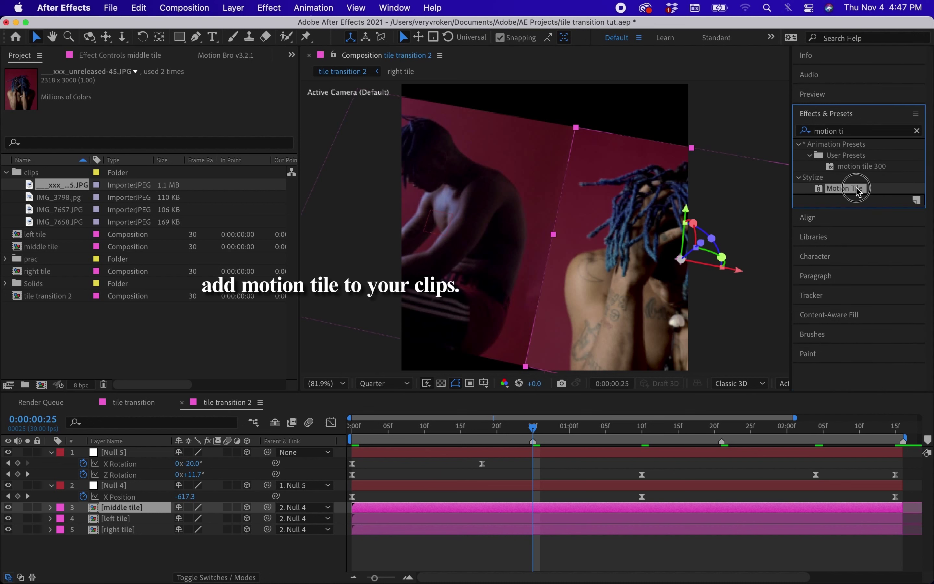
{"action": "left_click_drag", "start_coordinate": [857, 191], "coordinate": [564, 508]}
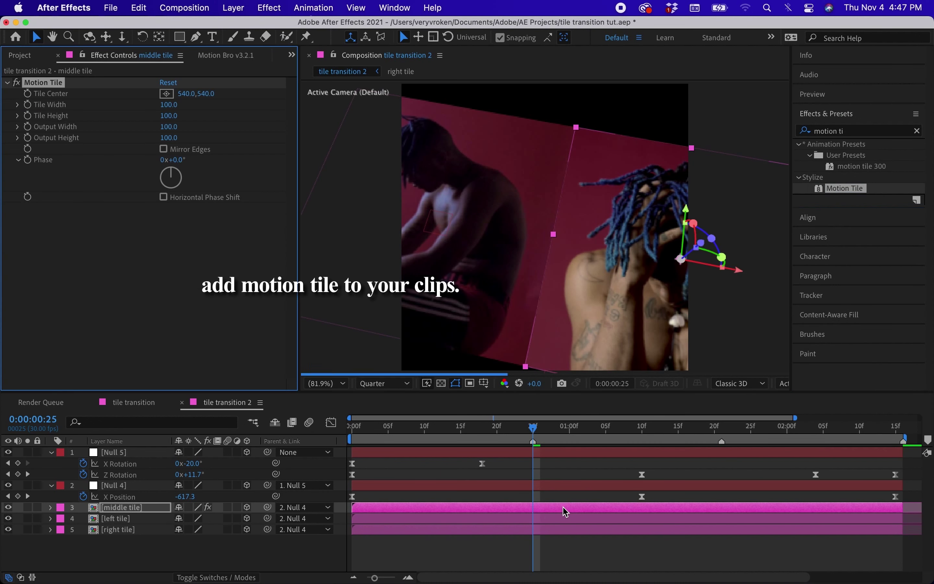
Set its Output Height to 300 and add Motion Tile to the left tile layer
{"action": "left_click", "coordinate": [168, 140]}
{"action": "type", "text": "300"}
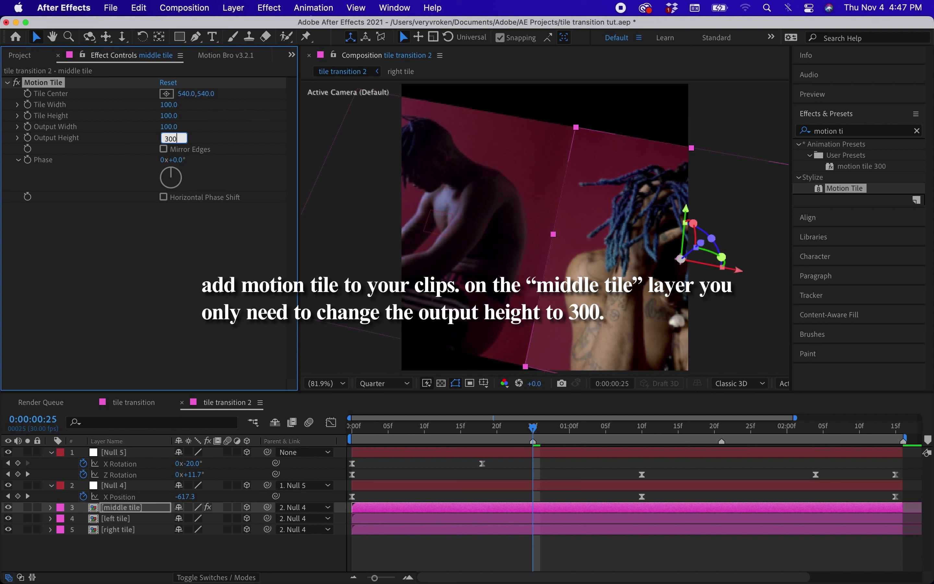
{"action": "key", "text": "Return"}
{"action": "left_click_drag", "start_coordinate": [846, 188], "coordinate": [581, 519]}
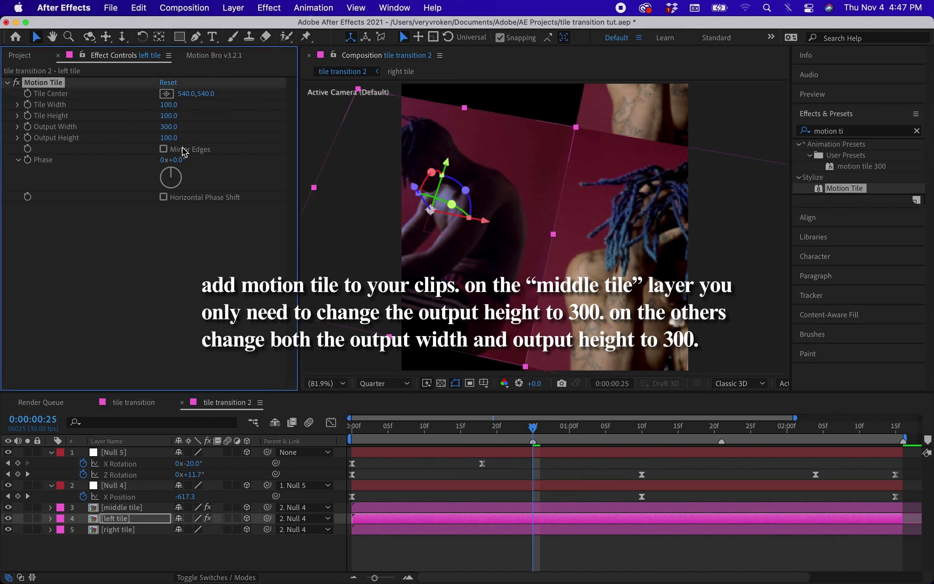
Edit the left tile's Motion Tile output and check the tiles around 1:28
{"action": "left_click", "coordinate": [169, 139]}
{"action": "type", "text": "300"}
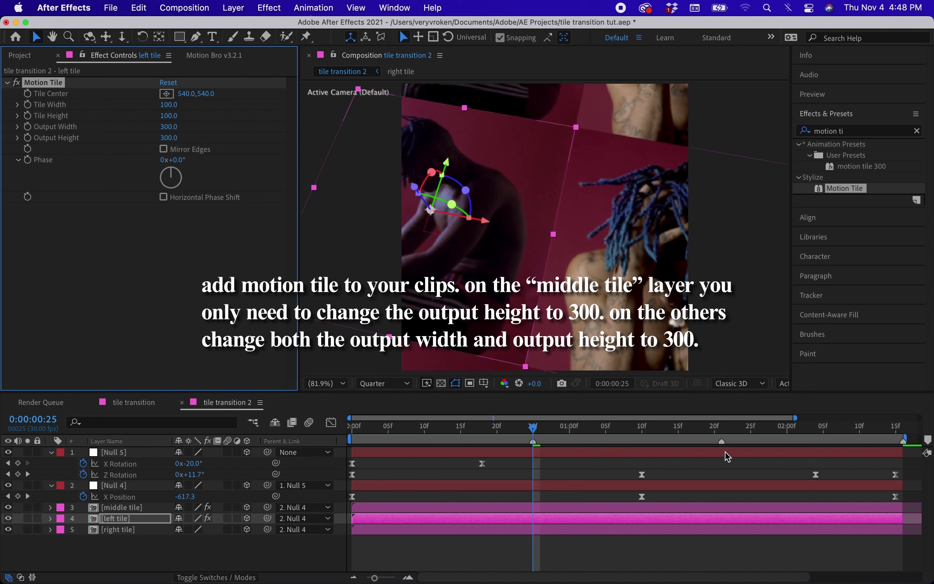
{"action": "left_click", "coordinate": [712, 435]}
{"action": "left_click", "coordinate": [774, 435]}
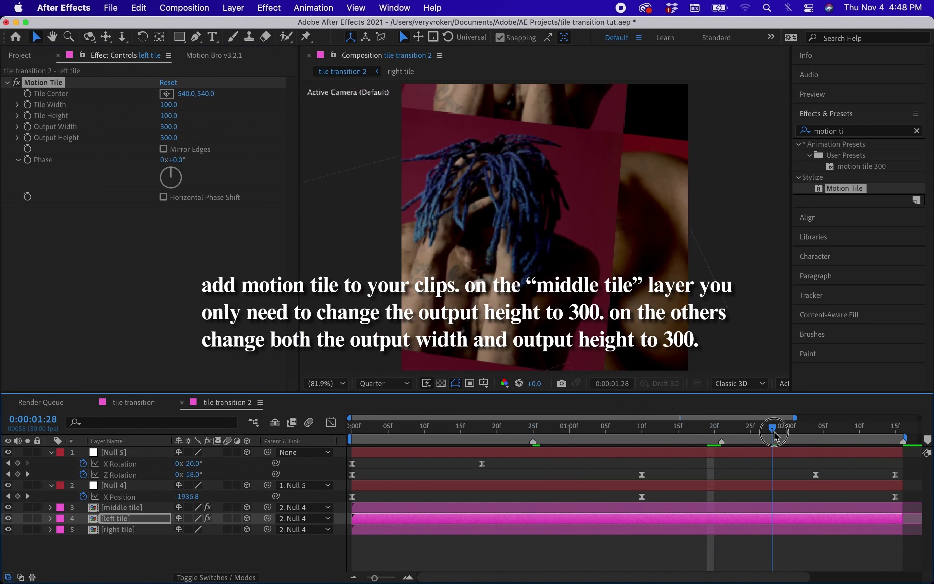
Set the right tile's Motion Tile Output Width and Height to 300, then preview
{"action": "left_click", "coordinate": [736, 531]}
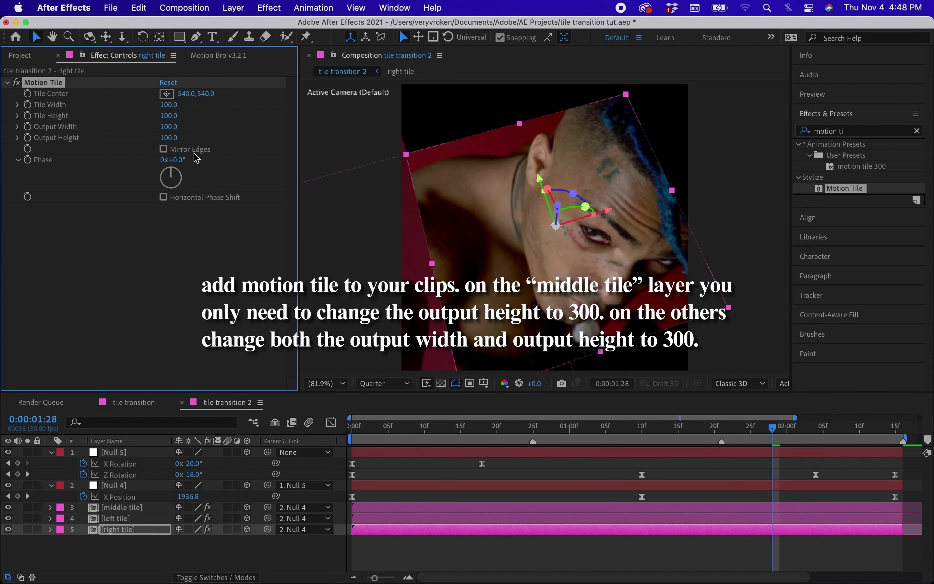
{"action": "left_click", "coordinate": [169, 127]}
{"action": "type", "text": "300"}
{"action": "left_click", "coordinate": [172, 138]}
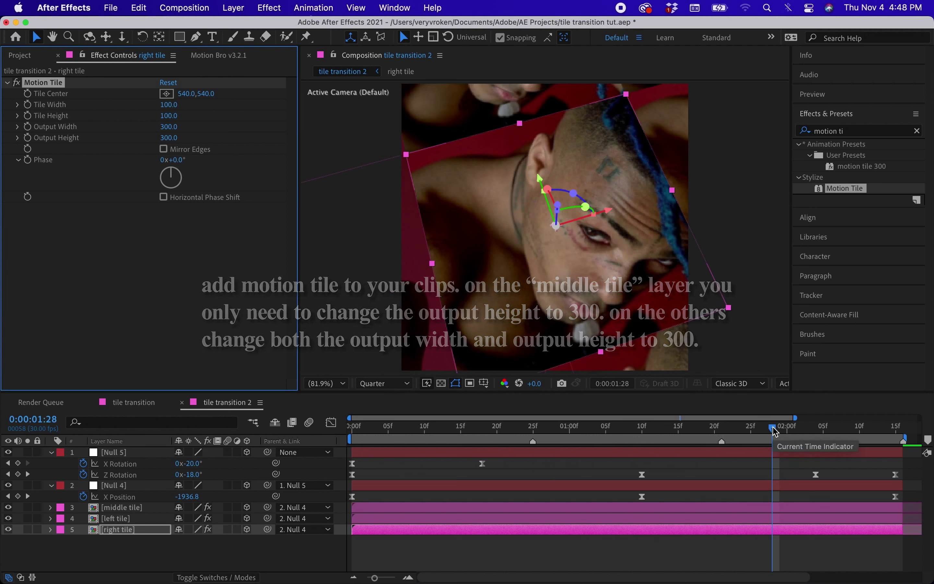
{"action": "left_click", "coordinate": [760, 432]}
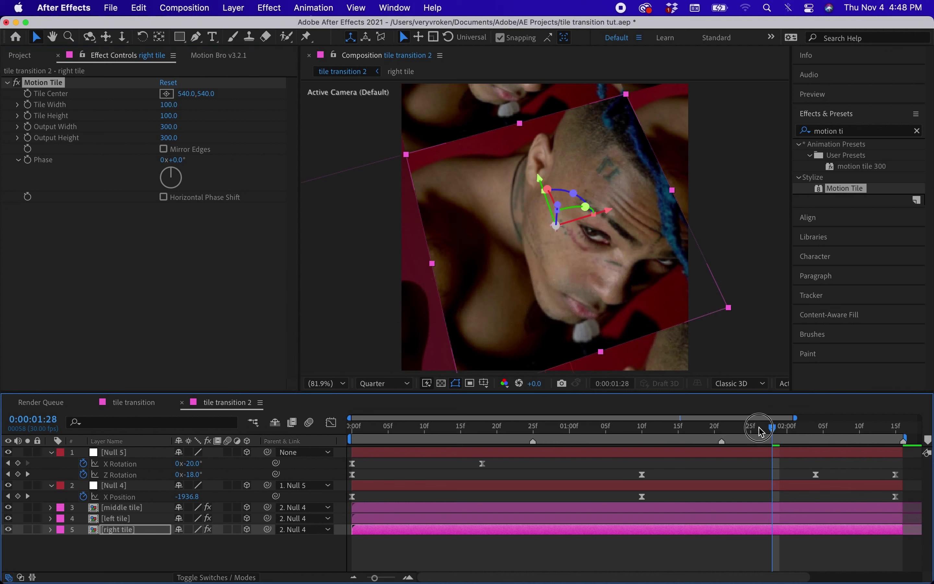
{"action": "mouse_move", "coordinate": [761, 432]}
{"action": "left_mouse_down"}
{"action": "mouse_move", "coordinate": [536, 464]}
{"action": "mouse_move", "coordinate": [485, 517]}
{"action": "mouse_move", "coordinate": [615, 517]}
{"action": "mouse_move", "coordinate": [766, 495]}
{"action": "mouse_move", "coordinate": [538, 499]}
{"action": "left_mouse_up"}
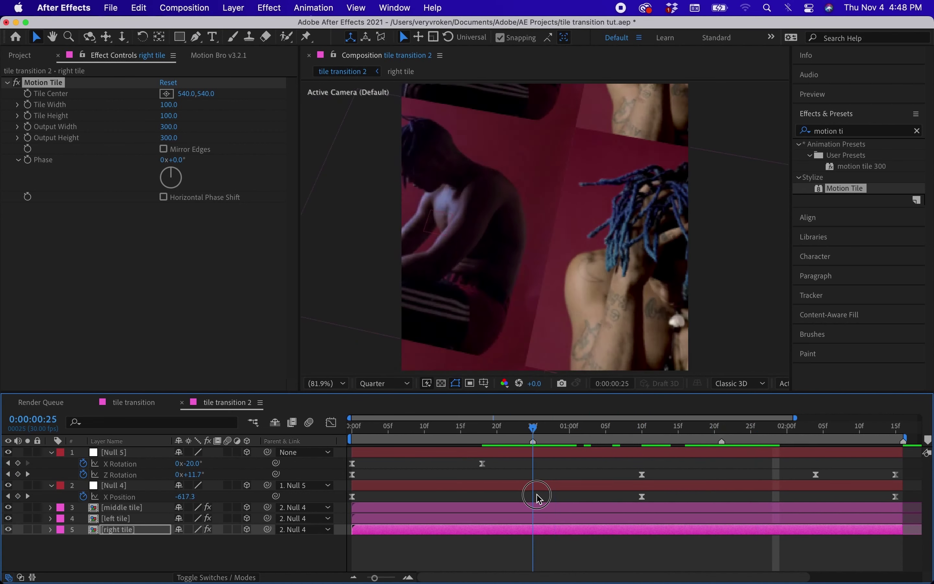
Keyframe Null 4's Scale at frame 25 and set it to 280% on frame 0
{"action": "left_click", "coordinate": [540, 487]}
{"action": "key", "text": "s"}
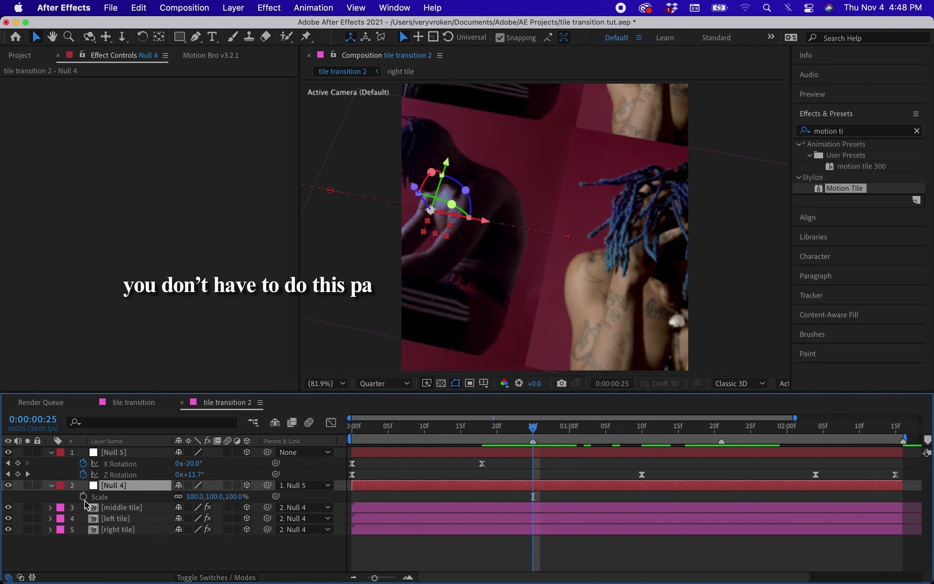
{"action": "left_click", "coordinate": [84, 497]}
{"action": "right_click", "coordinate": [534, 497]}
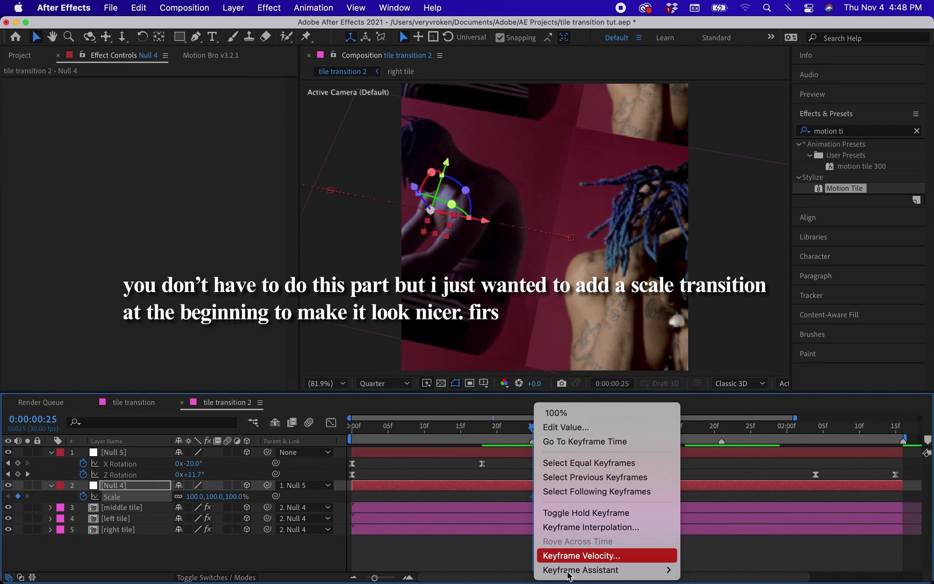
{"action": "mouse_move", "coordinate": [571, 571]}
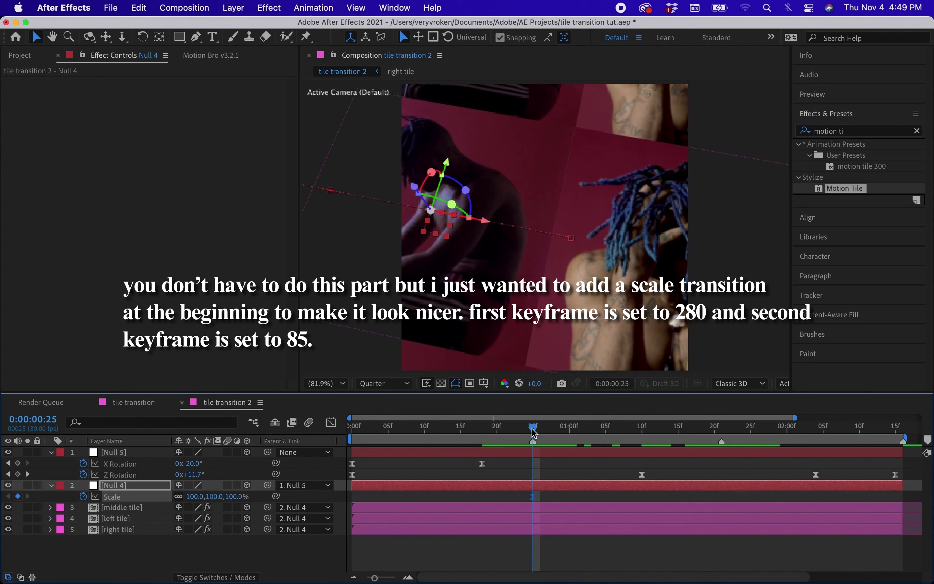
{"action": "key", "text": "Home"}
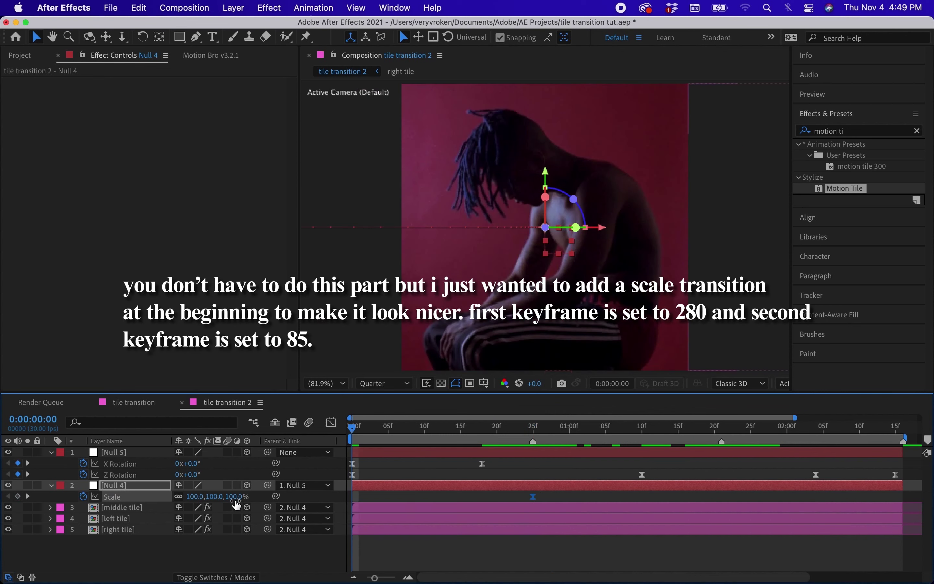
{"action": "left_click", "coordinate": [215, 497]}
{"action": "type", "text": "280"}
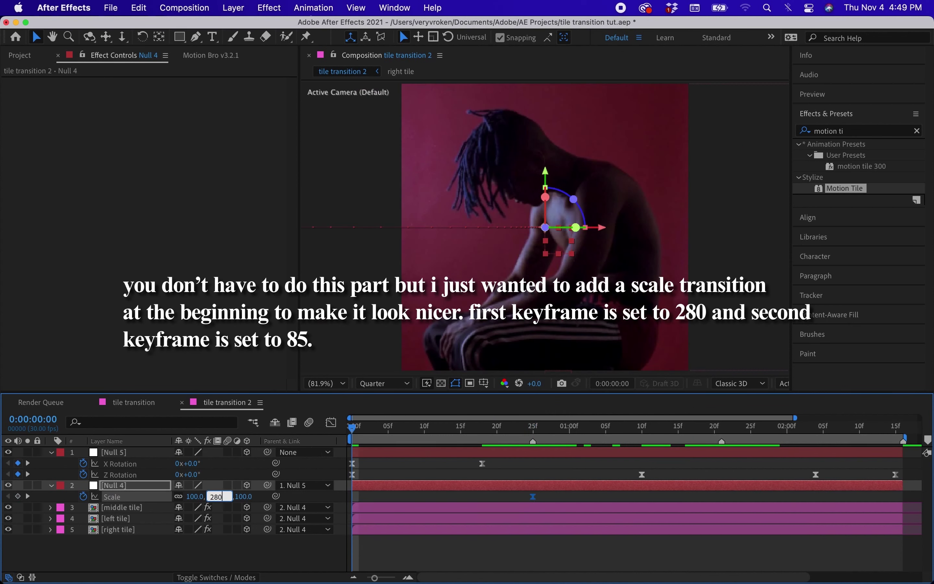
{"action": "key", "text": "Return"}
Steepen the scale-in curve and nudge the last Z Rotation keyframe one frame later
{"action": "left_click", "coordinate": [331, 422]}
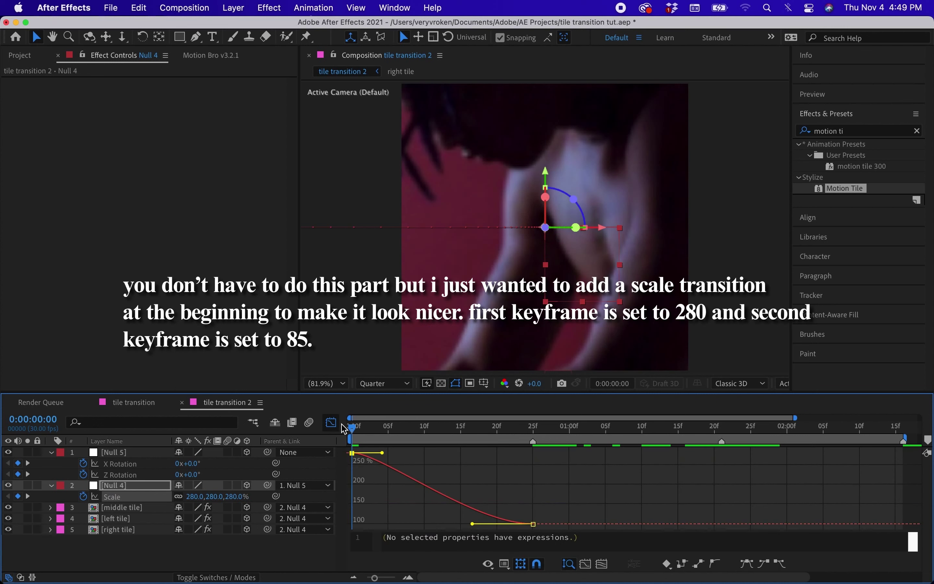
{"action": "left_click_drag", "start_coordinate": [382, 453], "coordinate": [353, 523]}
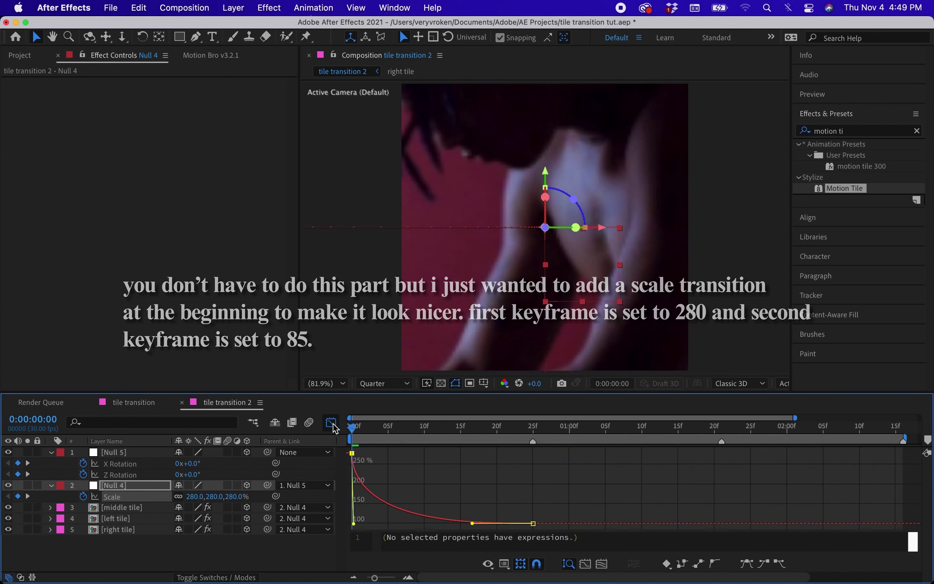
{"action": "left_click", "coordinate": [331, 422]}
{"action": "left_click", "coordinate": [352, 499]}
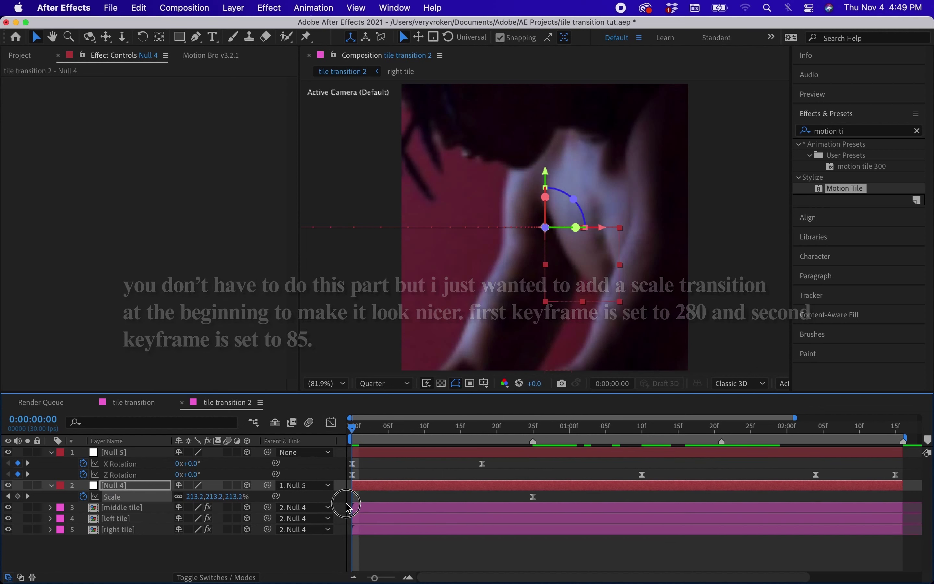
{"action": "left_click", "coordinate": [488, 442]}
{"action": "left_click_drag", "start_coordinate": [488, 442], "coordinate": [505, 434]}
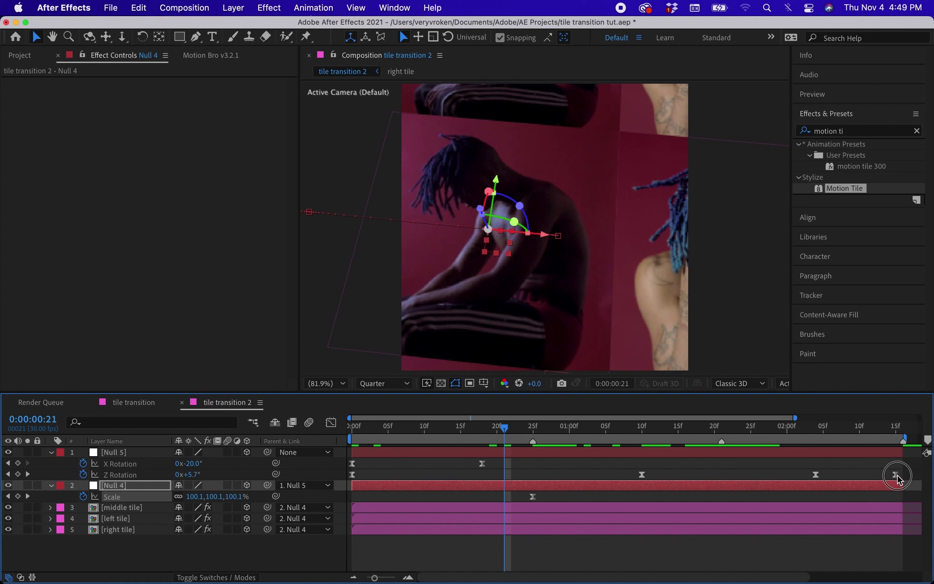
{"action": "left_click_drag", "start_coordinate": [898, 479], "coordinate": [905, 486]}
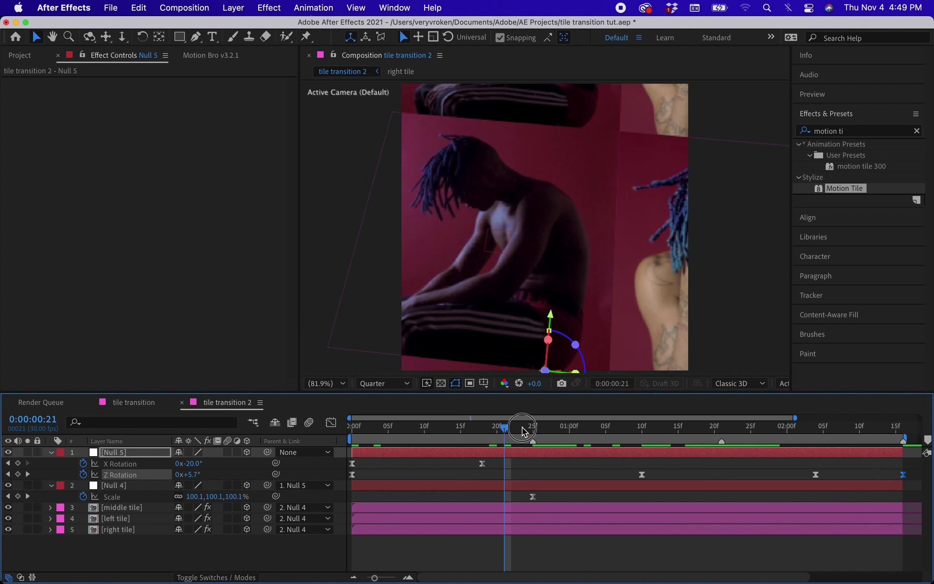
{"action": "left_click_drag", "start_coordinate": [524, 431], "coordinate": [642, 432]}
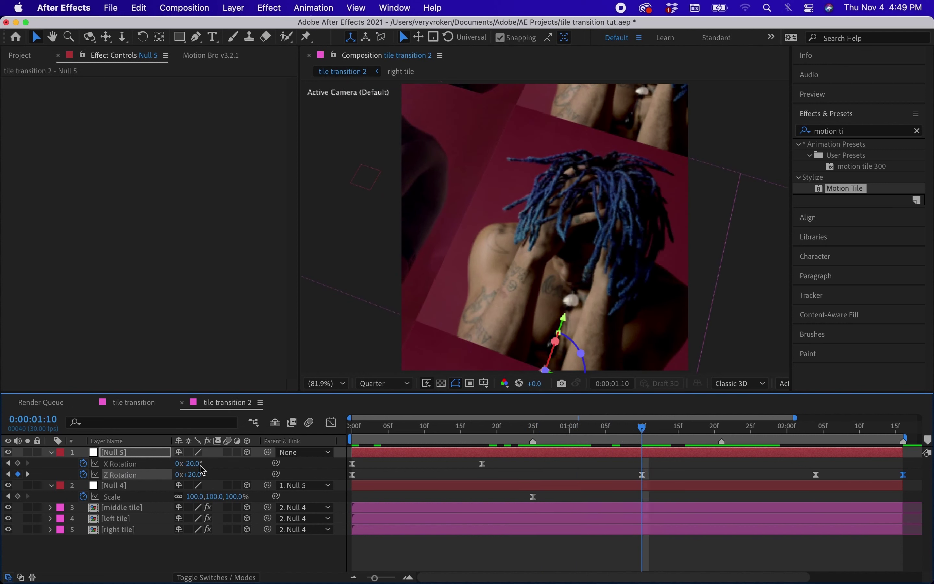
Set a Null 5 X Rotation keyframe to 20°
{"action": "left_click", "coordinate": [186, 444]}
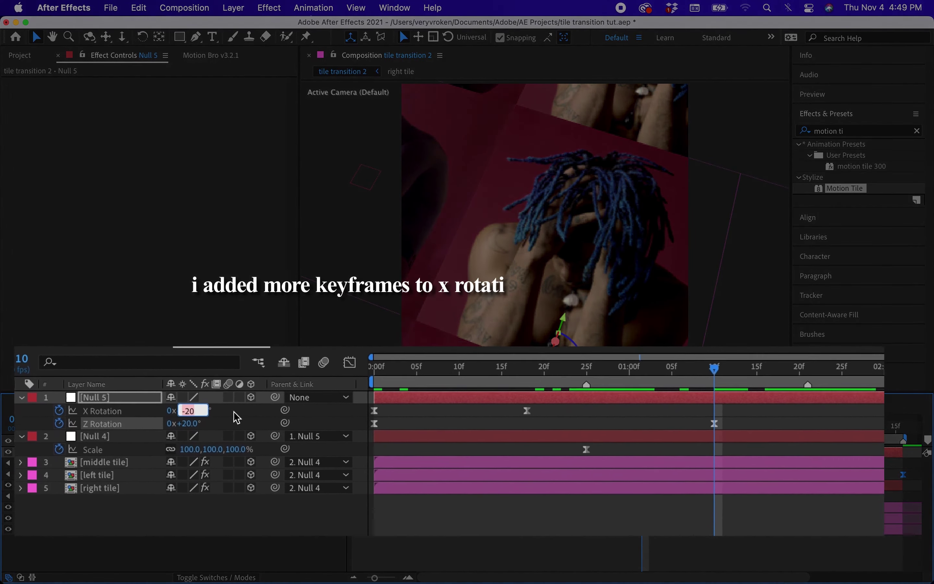
{"action": "type", "text": "20"}
{"action": "key", "text": "Return"}
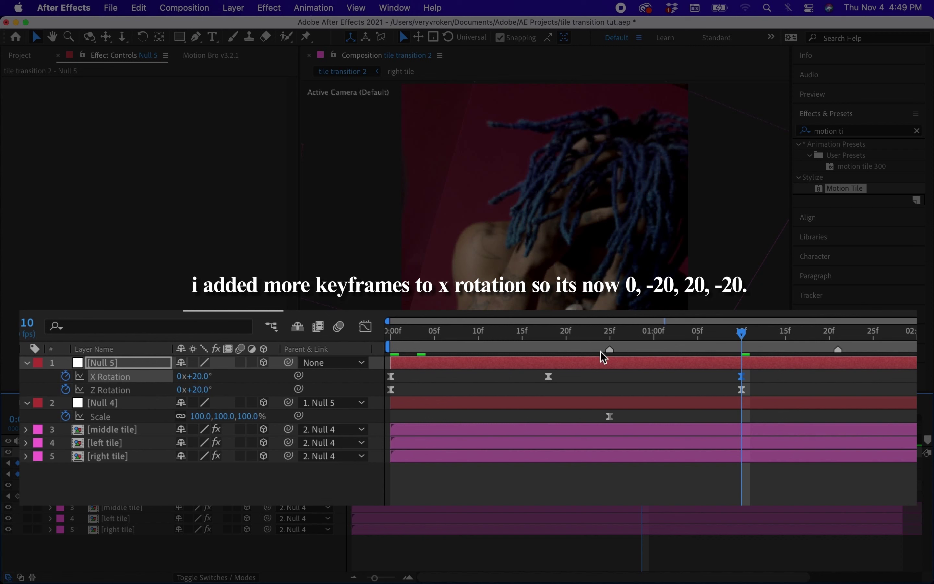
Lower Null 4's scale at frame 25 to 85%
{"action": "left_click", "coordinate": [611, 342]}
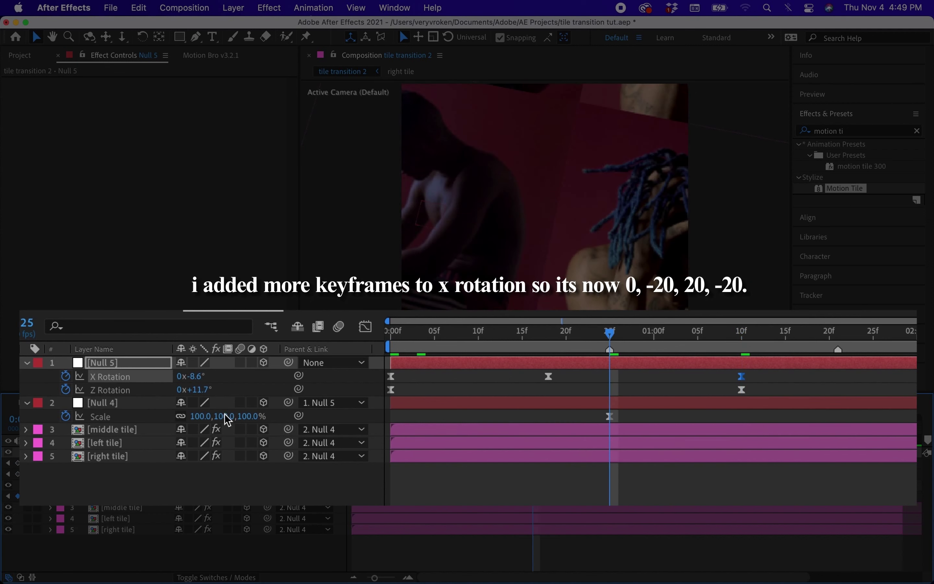
{"action": "left_click", "coordinate": [227, 417]}
{"action": "type", "text": "5"}
{"action": "key", "text": "Return"}
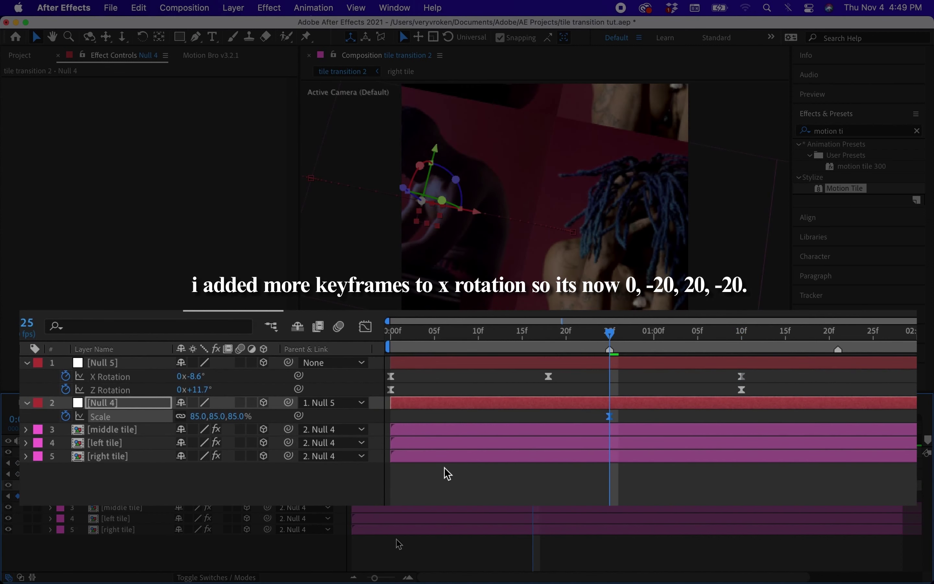
{"action": "left_click", "coordinate": [367, 330]}
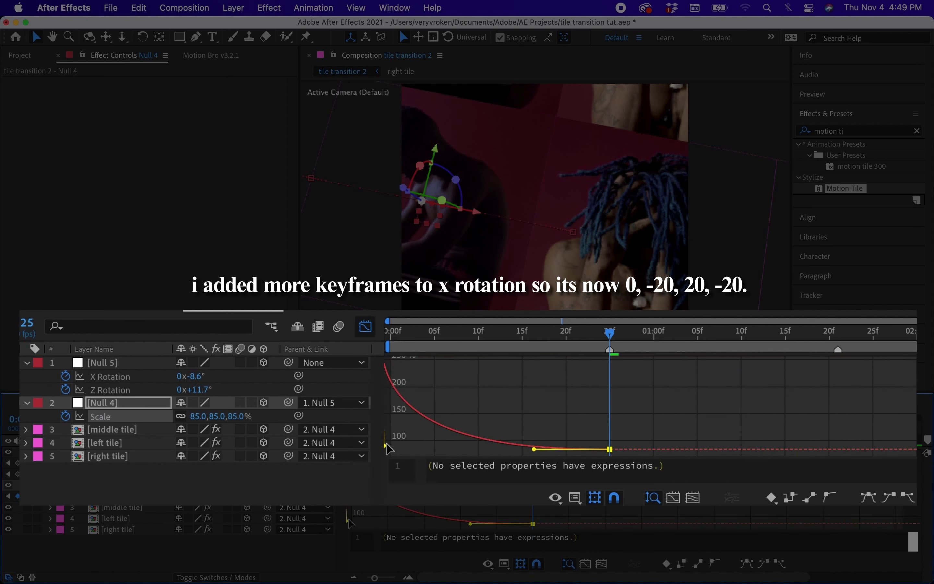
{"action": "left_click", "coordinate": [367, 327]}
Add a -20° X Rotation keyframe near 1:27 after previewing the animation
{"action": "left_click", "coordinate": [740, 333]}
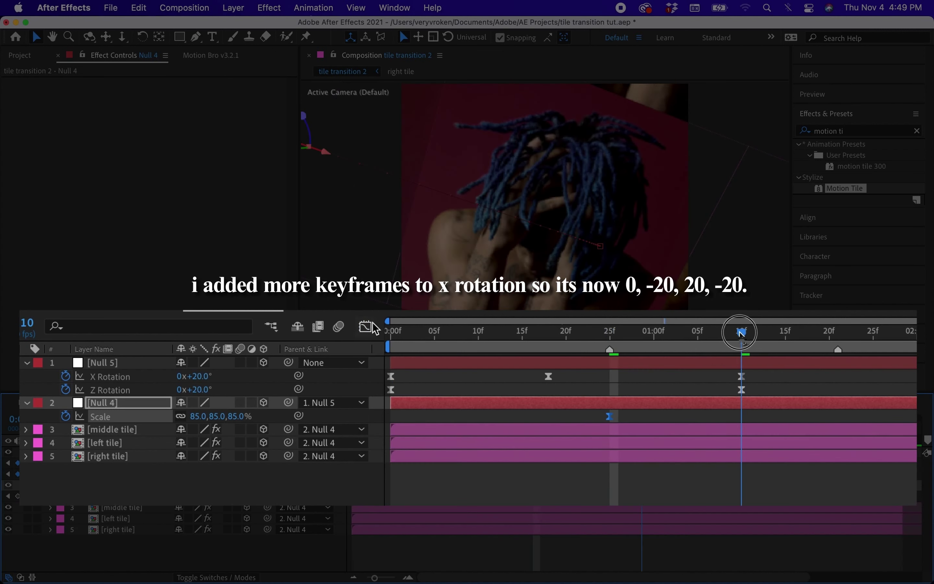
{"action": "left_click_drag", "start_coordinate": [742, 336], "coordinate": [908, 339]}
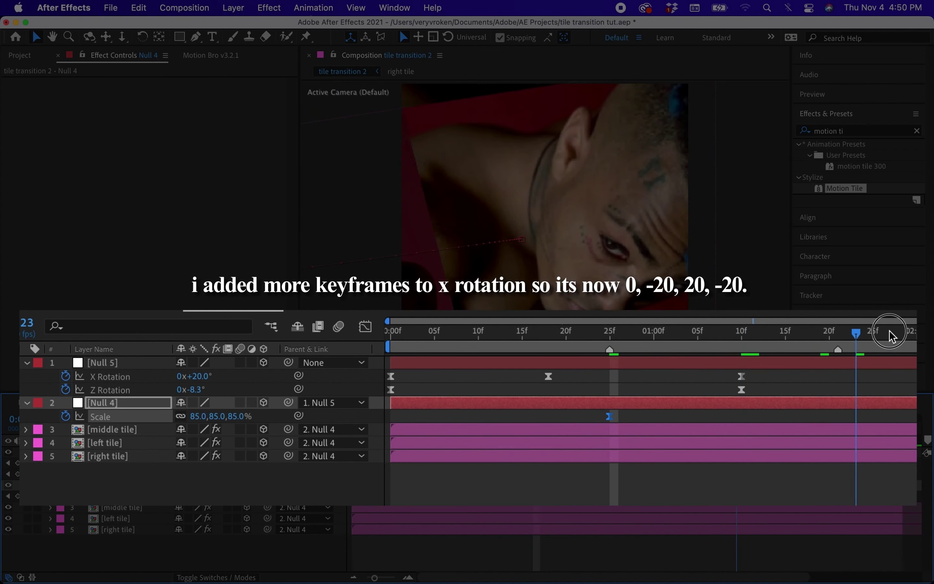
{"action": "key", "text": "space"}
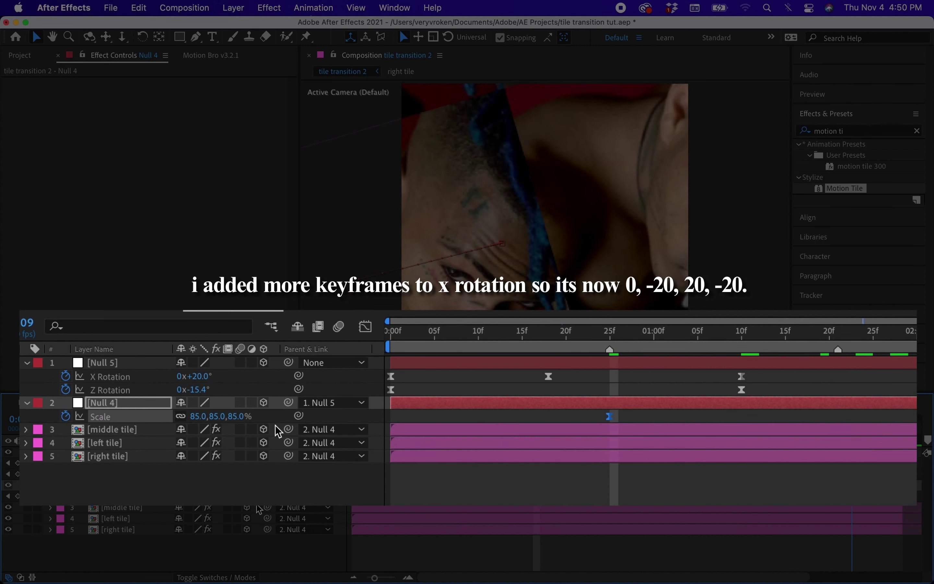
{"action": "type", "text": "-20"}
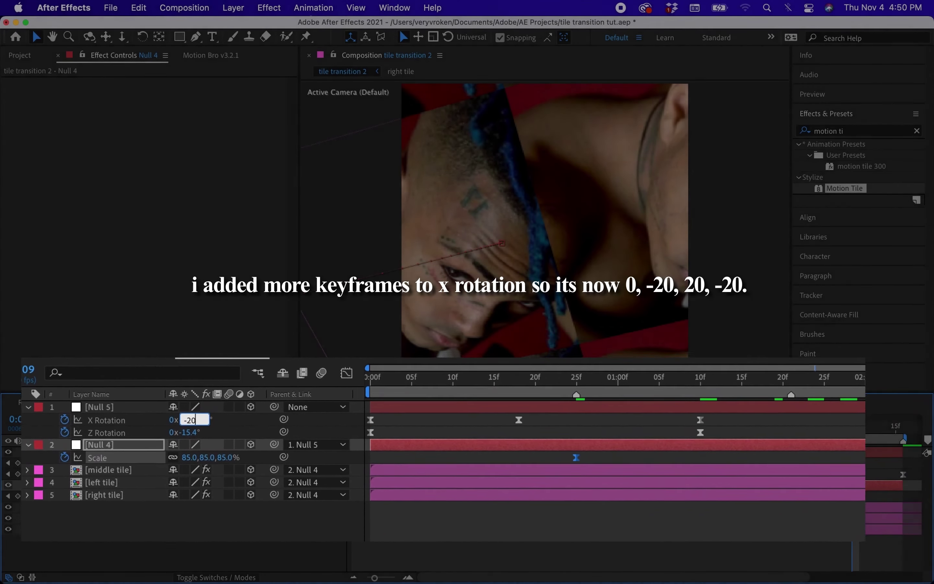
{"action": "key", "text": "Return"}
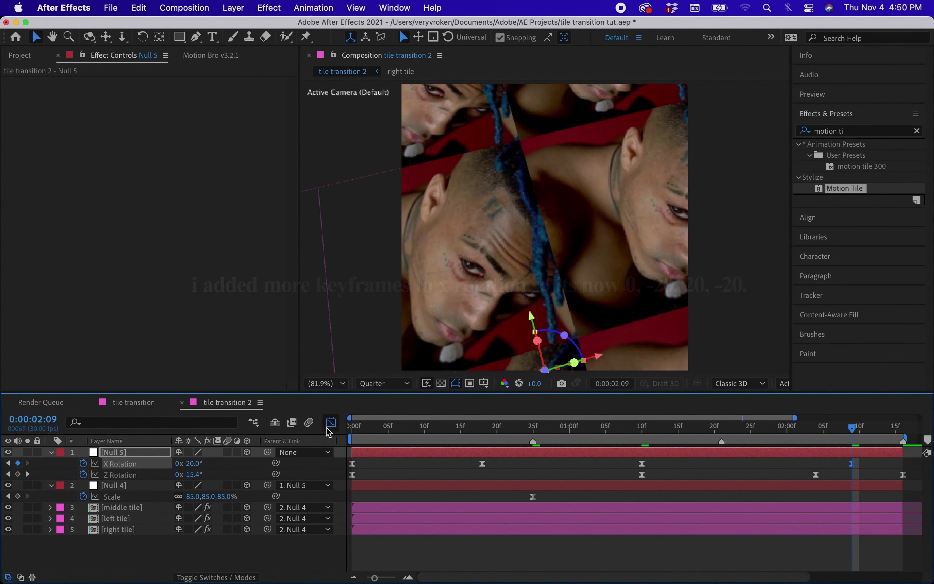
{"action": "key", "text": "shift+F3"}
Lengthen the easing out of the low X Rotation keyframe and into the 1:10 peak
{"action": "left_click", "coordinate": [533, 427]}
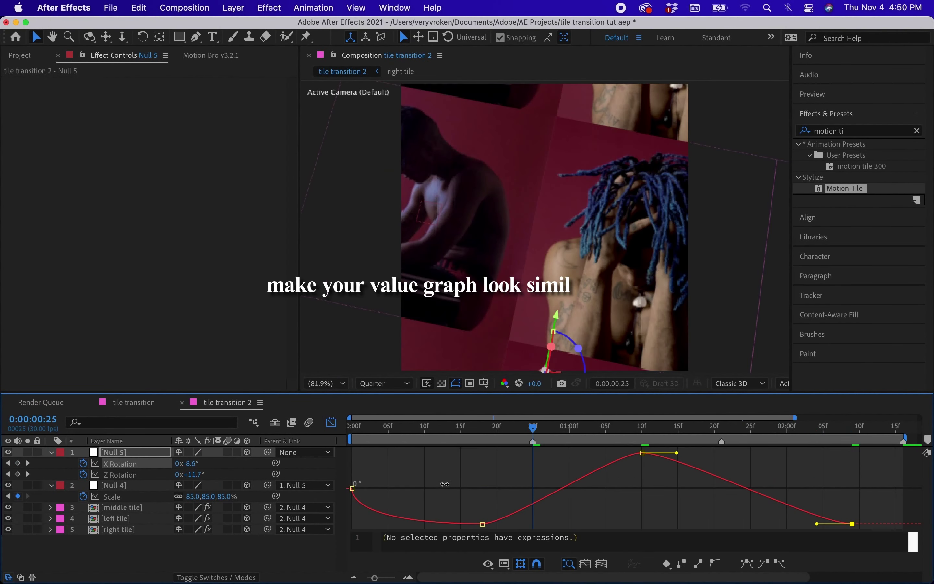
{"action": "left_click", "coordinate": [483, 524]}
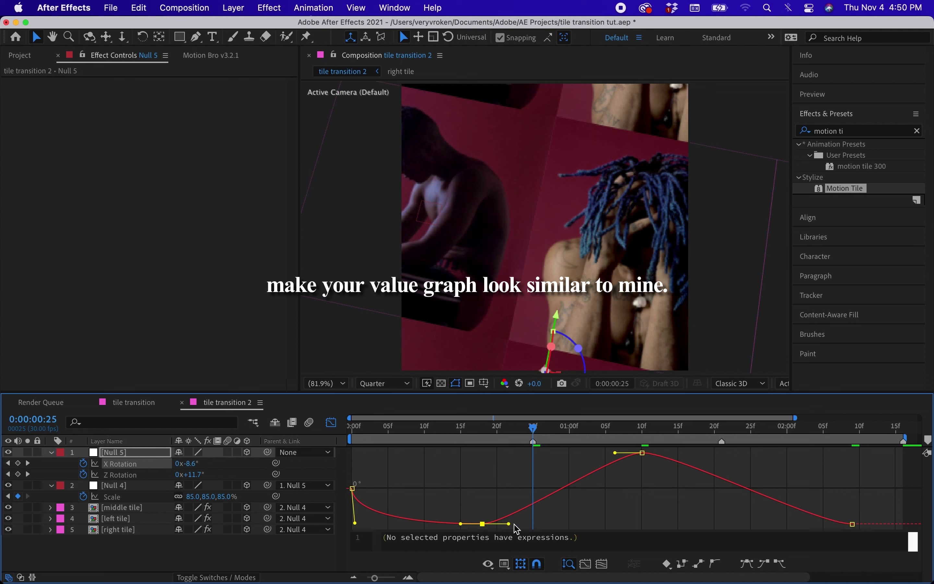
{"action": "left_click_drag", "start_coordinate": [517, 526], "coordinate": [560, 528]}
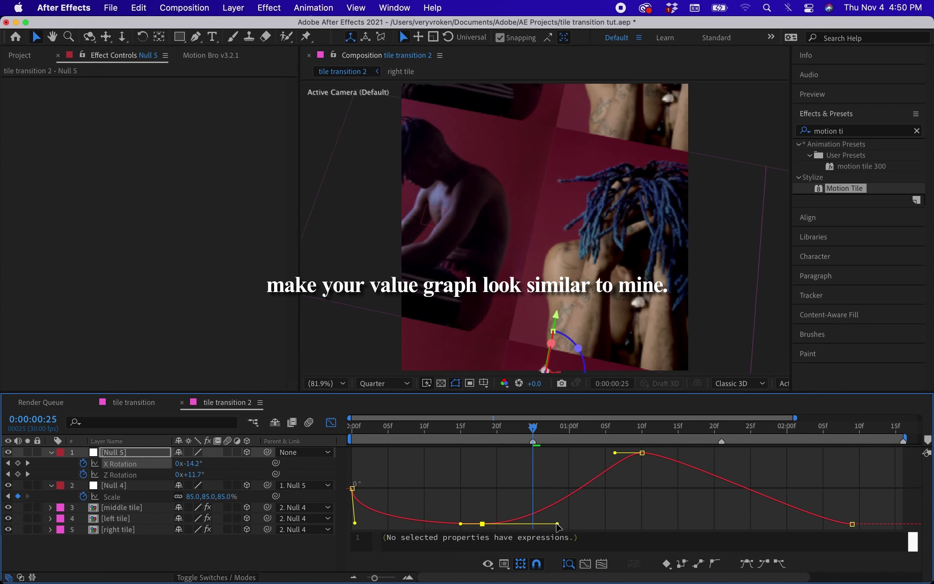
{"action": "left_click_drag", "start_coordinate": [615, 453], "coordinate": [494, 472]}
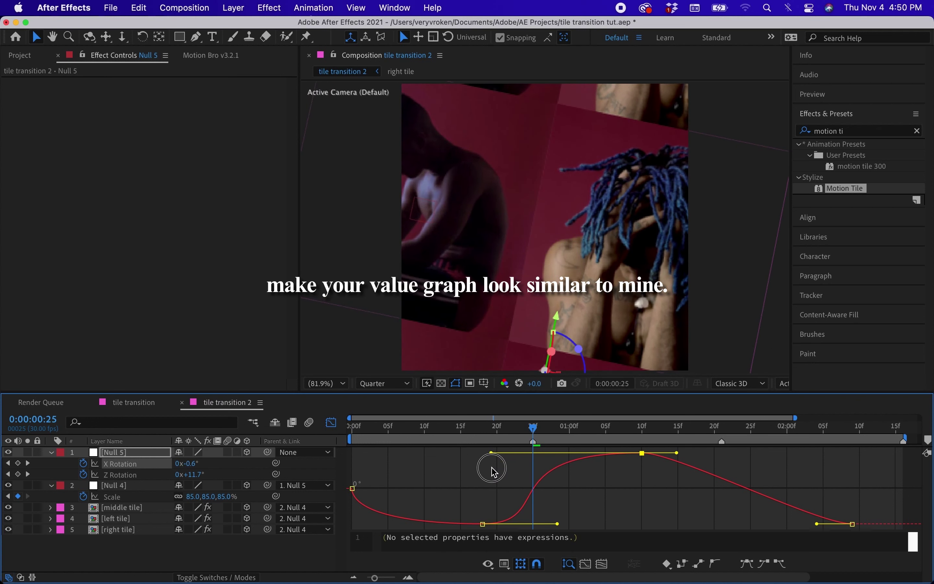
{"action": "left_click", "coordinate": [565, 525]}
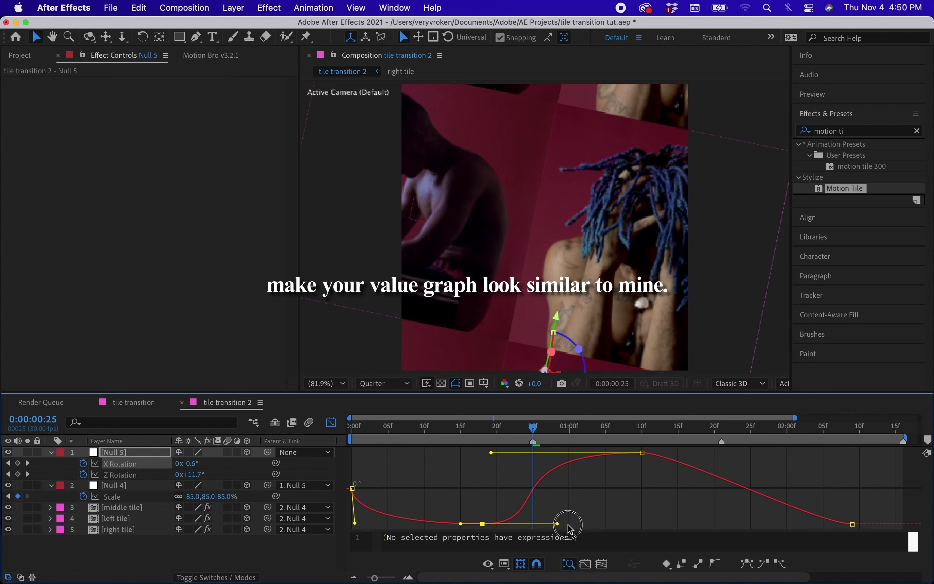
{"action": "left_click_drag", "start_coordinate": [558, 525], "coordinate": [569, 524]}
Stretch the top keyframe's easing right and the last keyframe's incoming ease left
{"action": "left_click", "coordinate": [723, 429]}
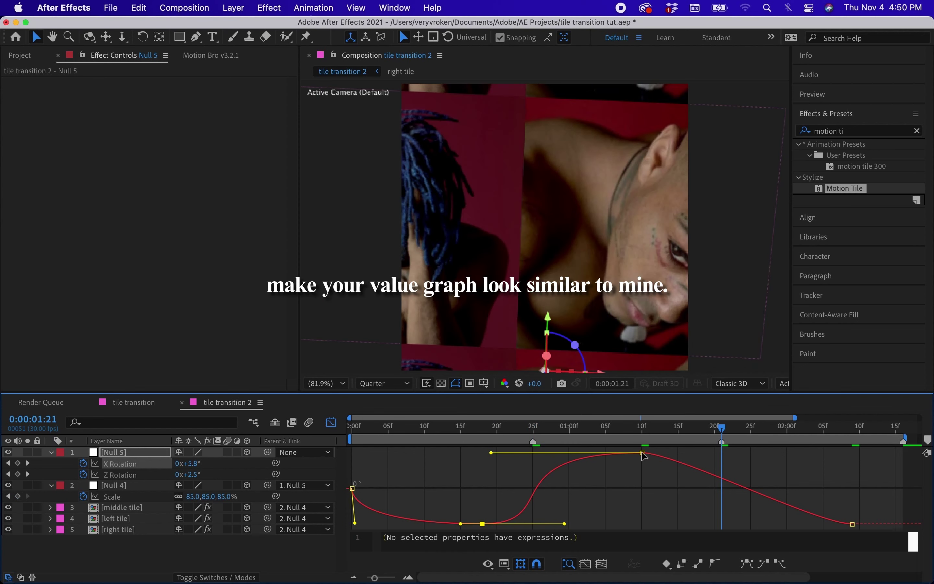
{"action": "left_click_drag", "start_coordinate": [676, 453], "coordinate": [759, 453]}
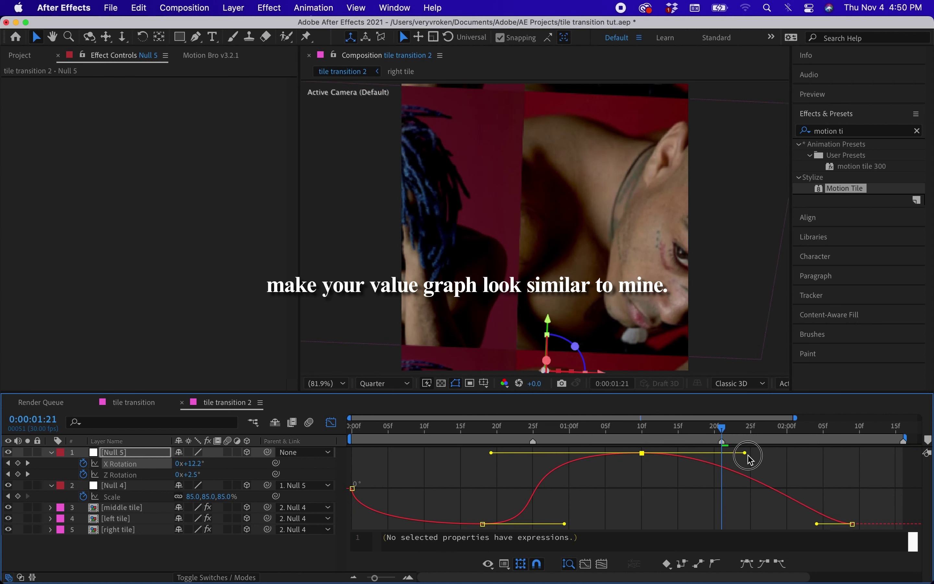
{"action": "left_click_drag", "start_coordinate": [818, 525], "coordinate": [672, 524]}
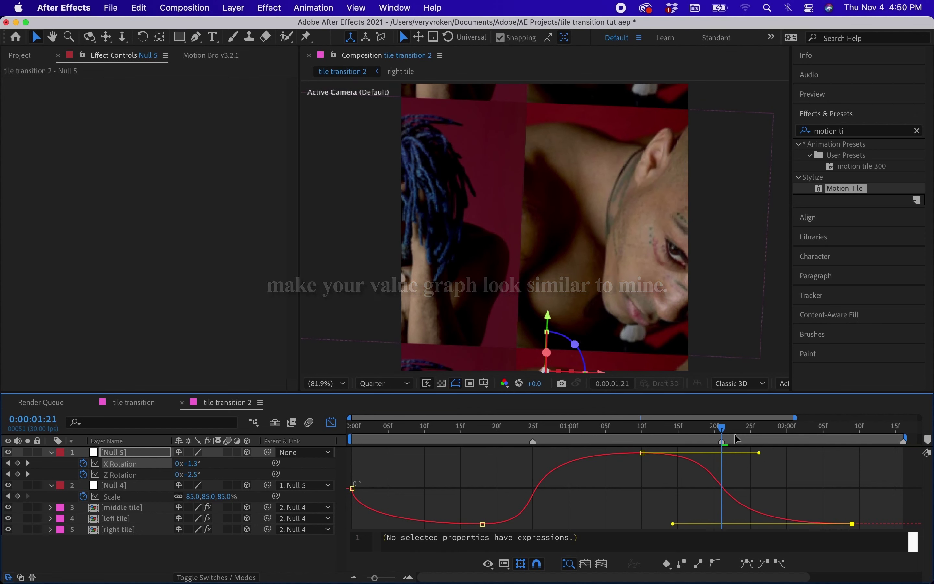
{"action": "key", "text": "shift+F3"}
{"action": "left_click_drag", "start_coordinate": [725, 433], "coordinate": [823, 434]}
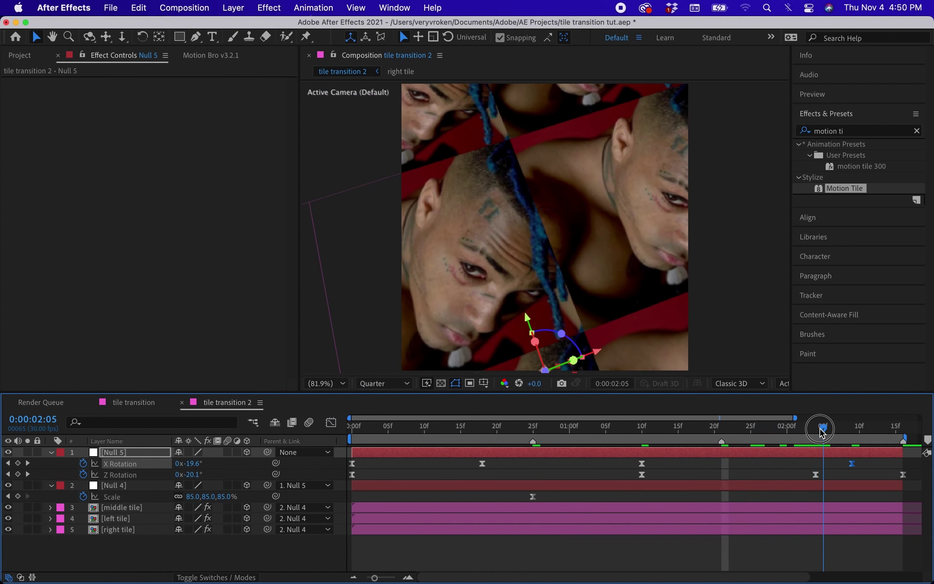
Scrub Null 4's X Position at 2:15 to -1827, reviewing the slide around 1:20–1:26
{"action": "left_click", "coordinate": [834, 486]}
{"action": "key", "text": "u"}
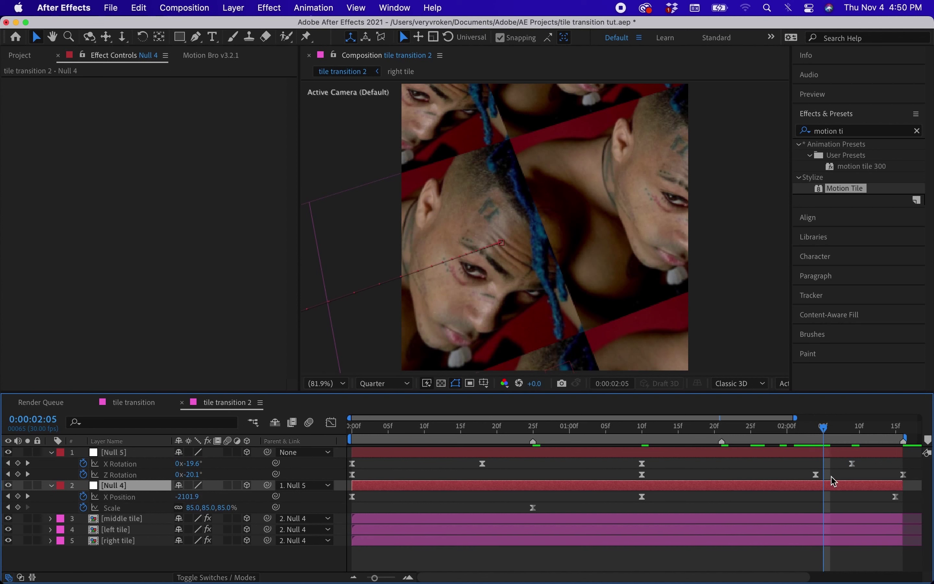
{"action": "left_click_drag", "start_coordinate": [825, 429], "coordinate": [896, 429]}
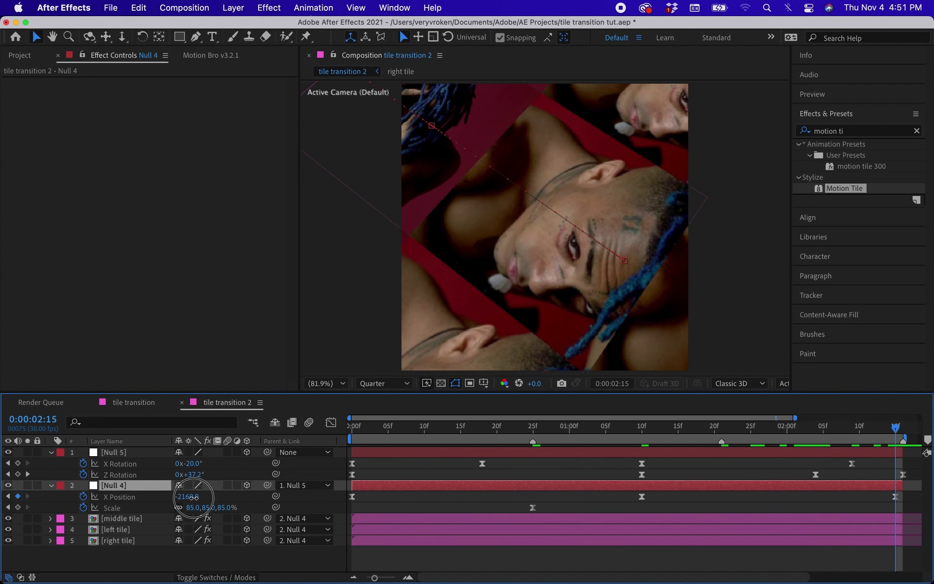
{"action": "mouse_move", "coordinate": [195, 497]}
{"action": "left_mouse_down"}
{"action": "mouse_move", "coordinate": [171, 498]}
{"action": "mouse_move", "coordinate": [356, 501]}
{"action": "left_mouse_up"}
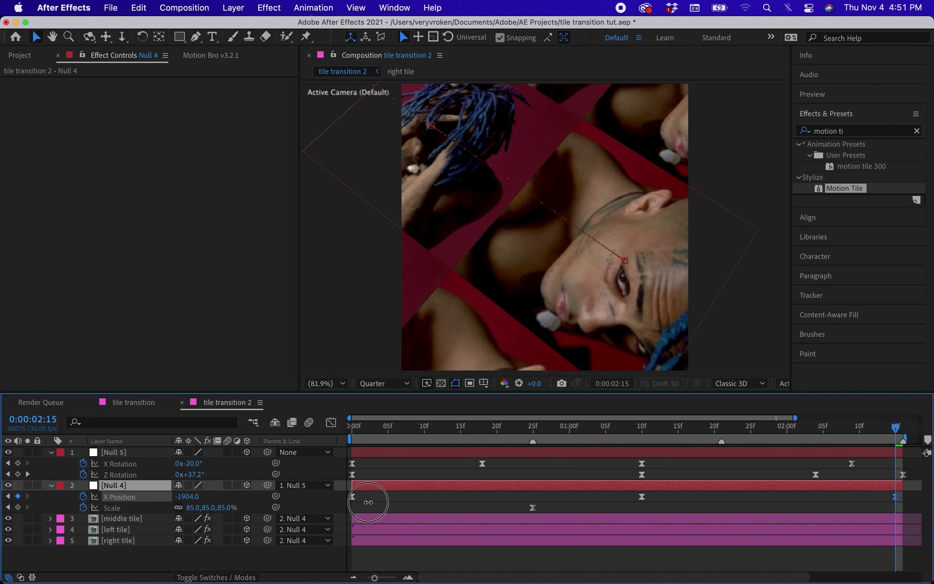
{"action": "left_click_drag", "start_coordinate": [356, 501], "coordinate": [396, 501]}
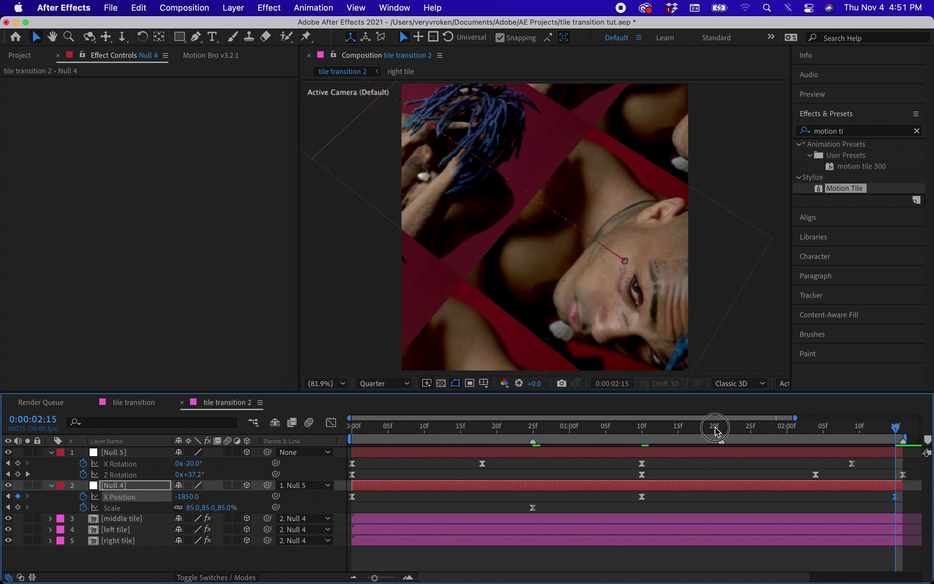
{"action": "mouse_move", "coordinate": [717, 431]}
{"action": "left_mouse_down"}
{"action": "mouse_move", "coordinate": [764, 442]}
{"action": "mouse_move", "coordinate": [817, 491]}
{"action": "mouse_move", "coordinate": [873, 513]}
{"action": "mouse_move", "coordinate": [896, 506]}
{"action": "left_mouse_up"}
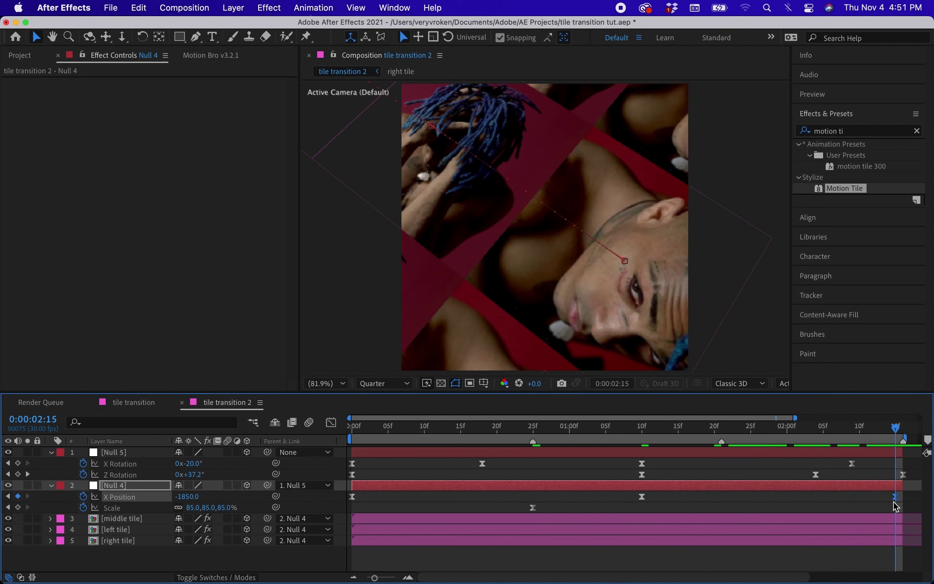
{"action": "left_click_drag", "start_coordinate": [201, 496], "coordinate": [210, 496]}
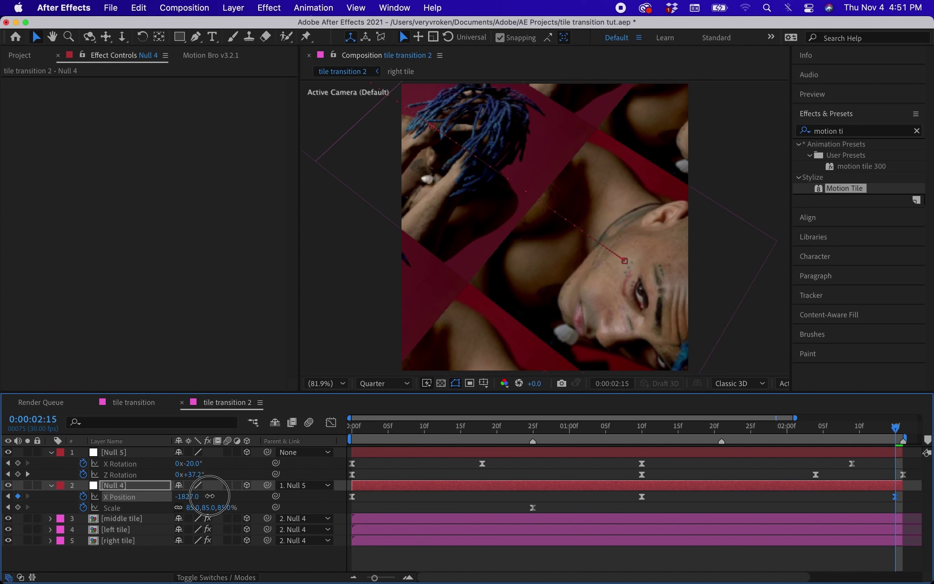
{"action": "mouse_move", "coordinate": [721, 427]}
{"action": "left_mouse_down"}
{"action": "mouse_move", "coordinate": [832, 452]}
{"action": "mouse_move", "coordinate": [871, 497]}
{"action": "left_mouse_up"}
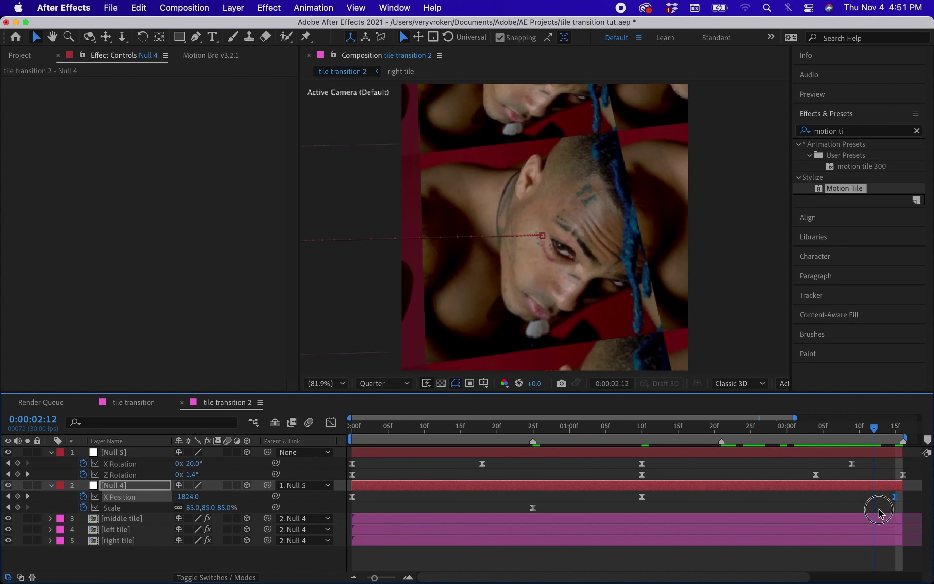
{"action": "left_click_drag", "start_coordinate": [871, 497], "coordinate": [882, 513]}
Preview the transition from the start, then end the work area at 0:00:03:09
{"action": "key", "text": "Home"}
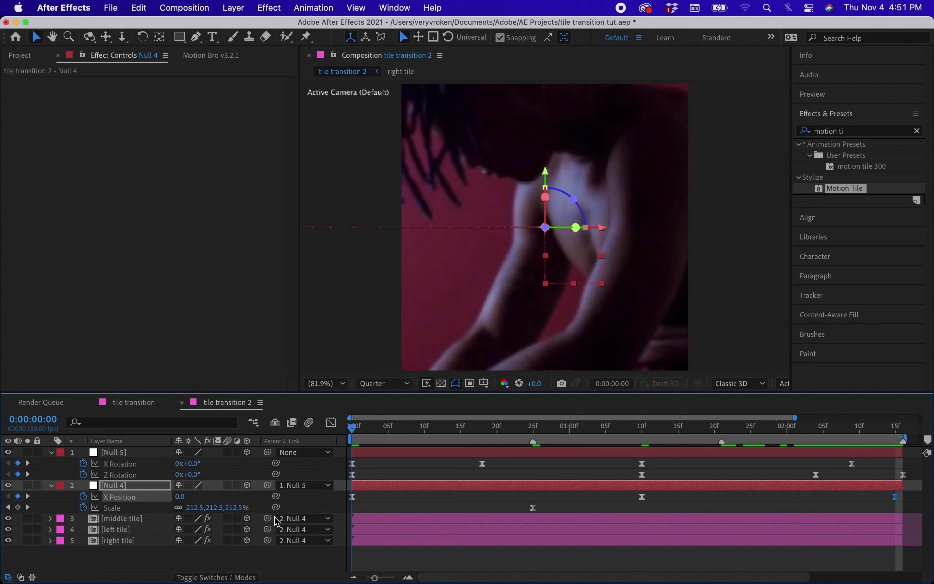
{"action": "key", "text": "space"}
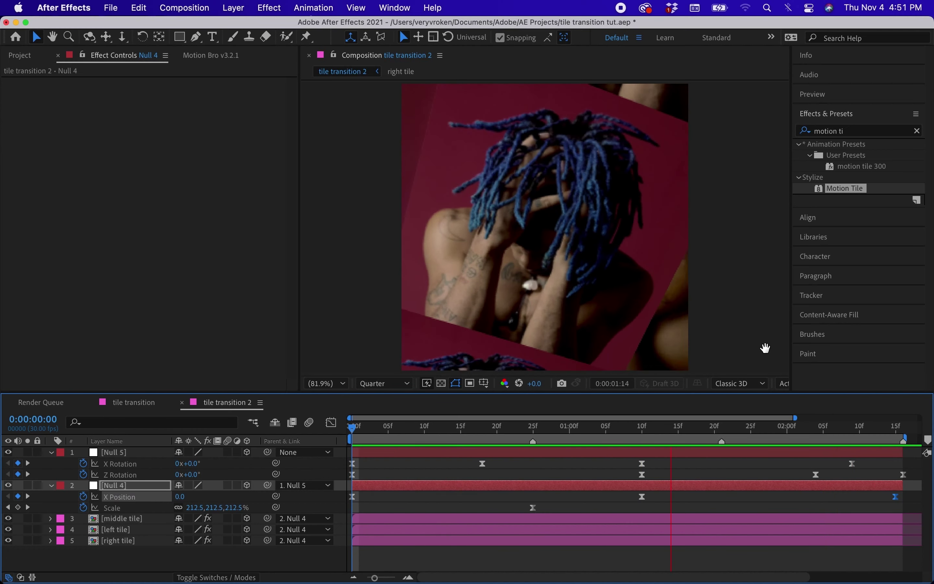
{"action": "key", "text": "space"}
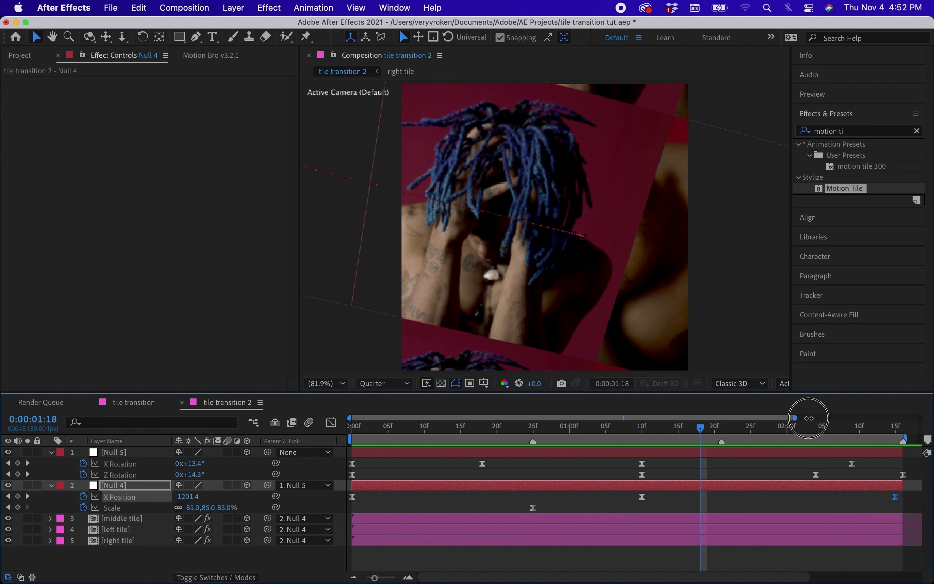
{"action": "left_click_drag", "start_coordinate": [809, 418], "coordinate": [931, 427]}
{"action": "left_click", "coordinate": [922, 432]}
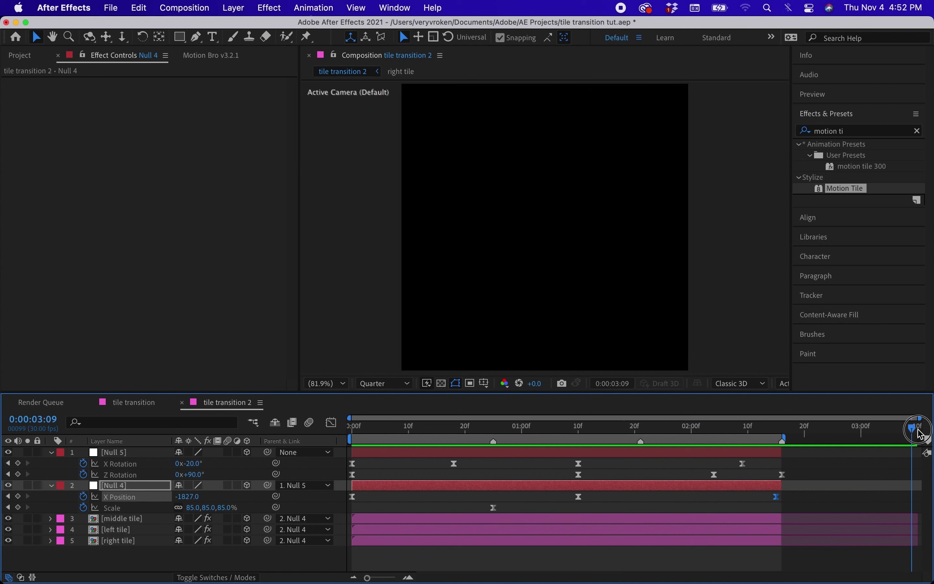
{"action": "key", "text": "n"}
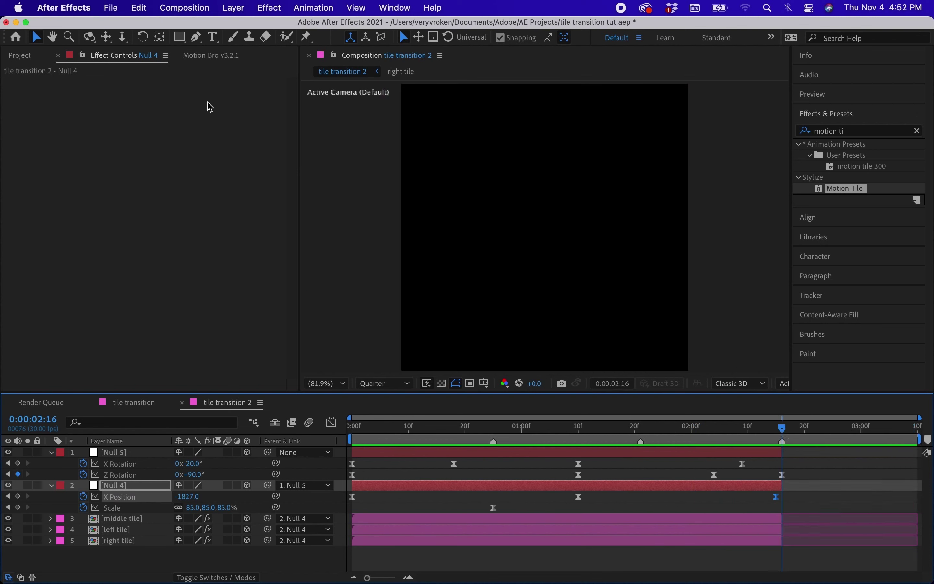
Add IMG_7658.JPG as the top layer and move its Position down to 540, 667
{"action": "key", "text": "super+0"}
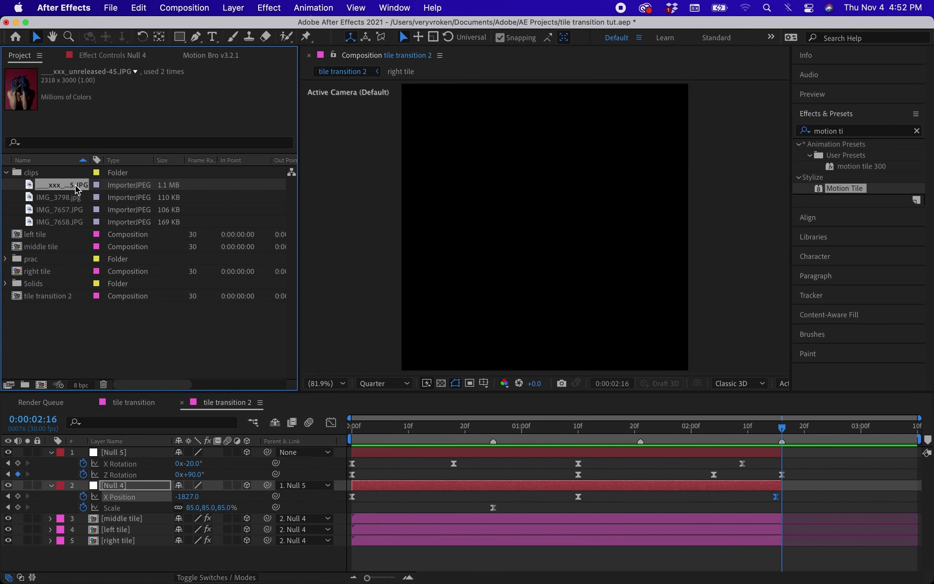
{"action": "left_click", "coordinate": [74, 223]}
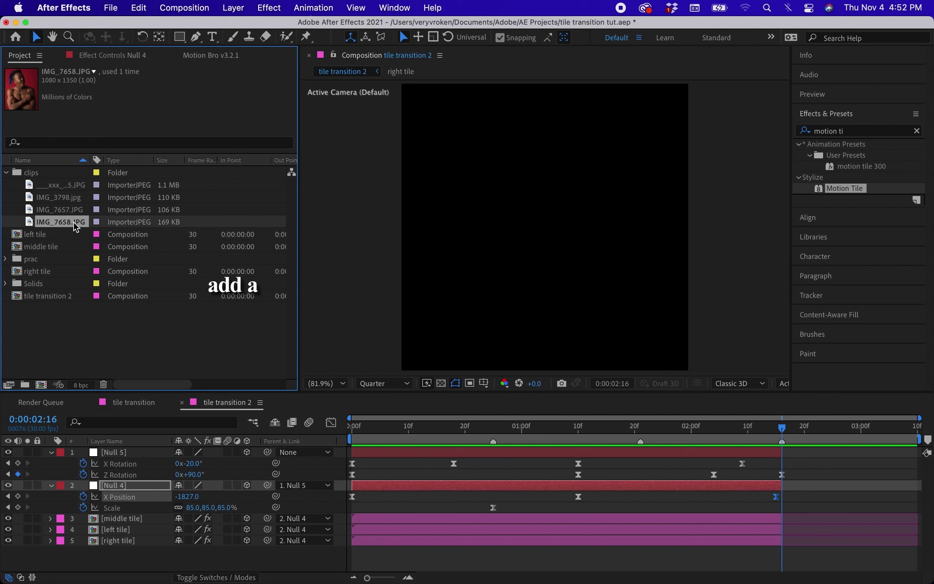
{"action": "left_click_drag", "start_coordinate": [76, 227], "coordinate": [132, 455]}
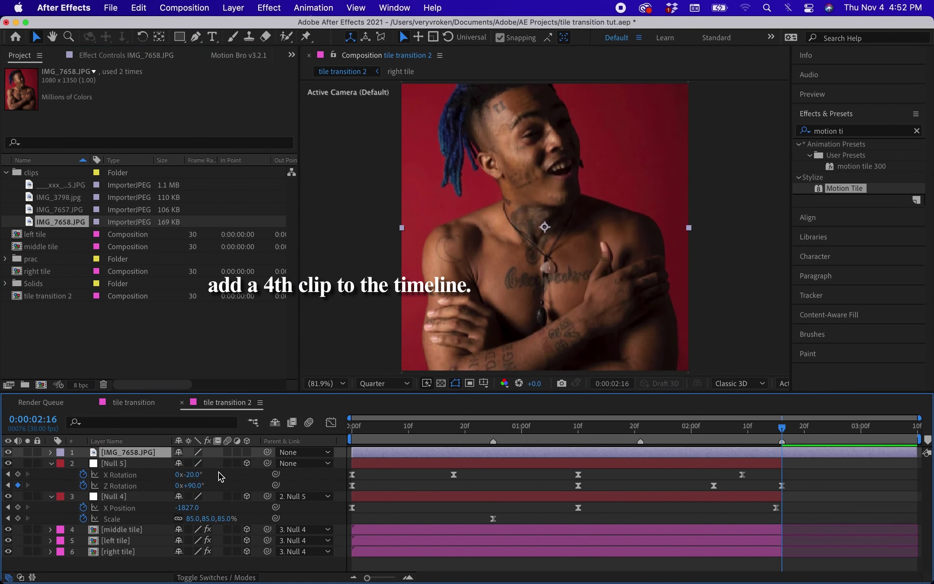
{"action": "key", "text": "s"}
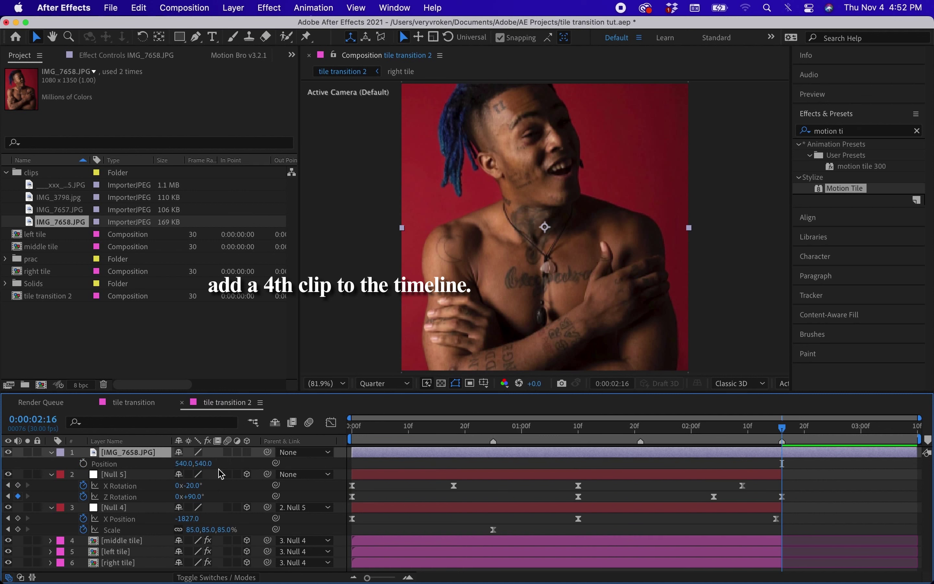
{"action": "left_click_drag", "start_coordinate": [203, 464], "coordinate": [289, 466]}
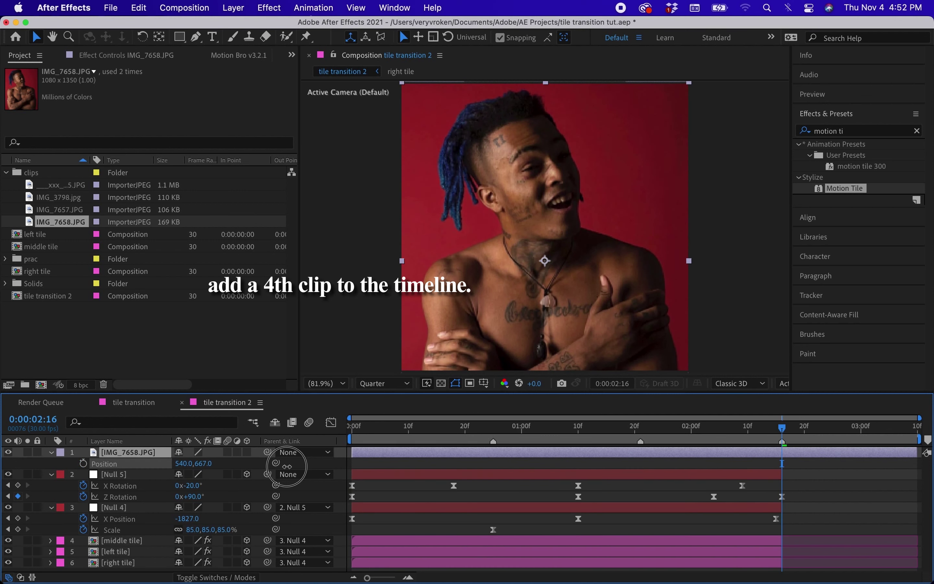
{"action": "right_click", "coordinate": [794, 456]}
Pre-compose the IMG_7658.JPG layer into IMG_7658.JPG Comp 2
{"action": "left_click", "coordinate": [759, 504]}
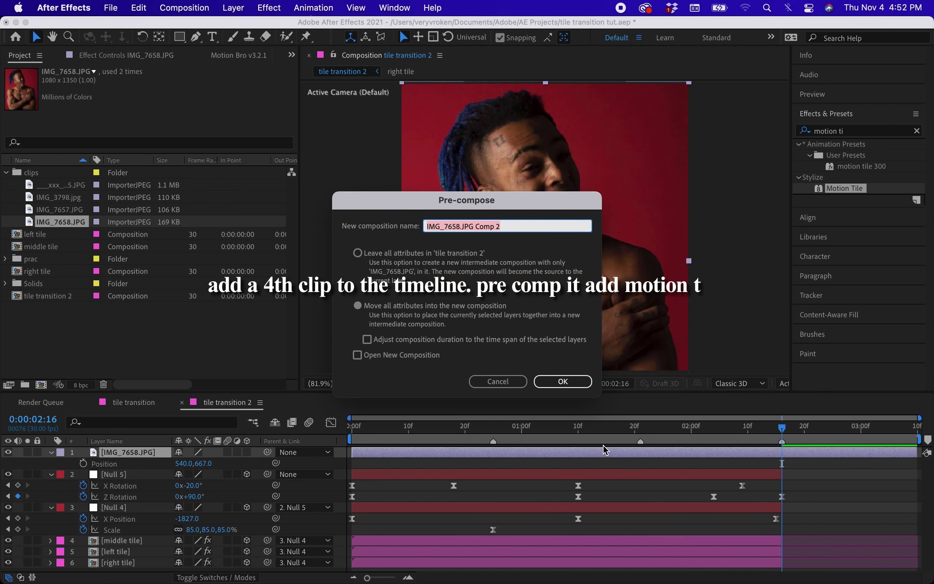
{"action": "left_click", "coordinate": [562, 381]}
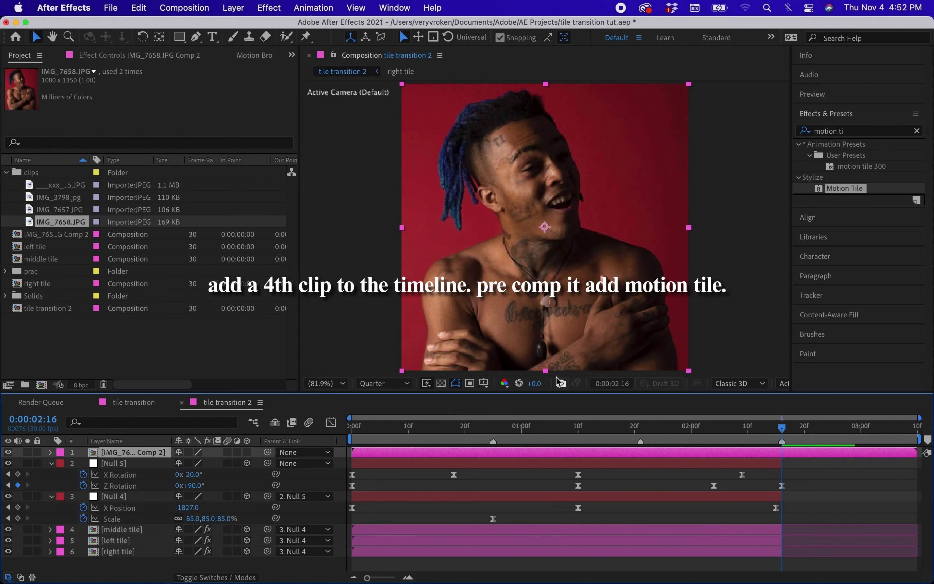
{"action": "key", "text": "super+Up"}
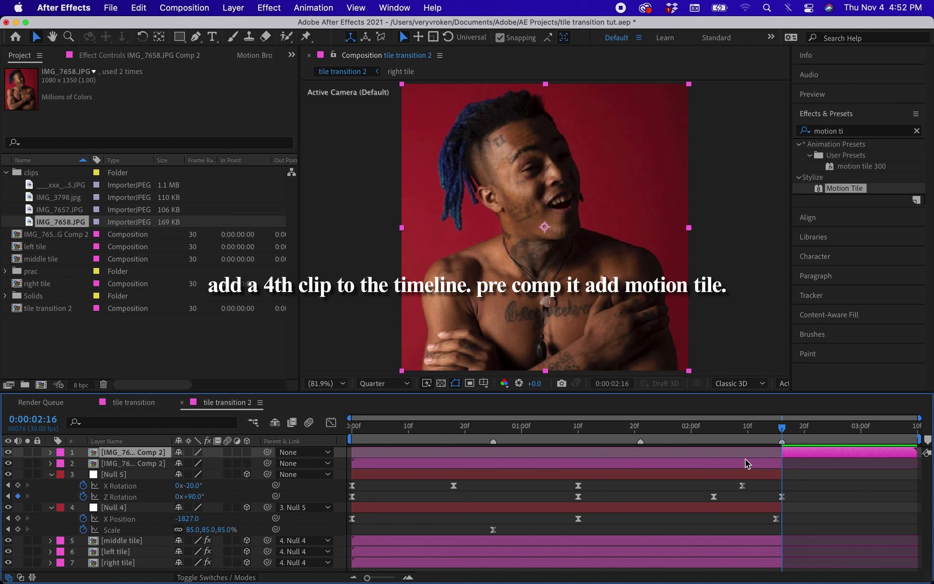
{"action": "key", "text": "super+shift+a"}
Apply Motion Tile to the precomp and set its Output Height to 300
{"action": "left_click", "coordinate": [833, 455]}
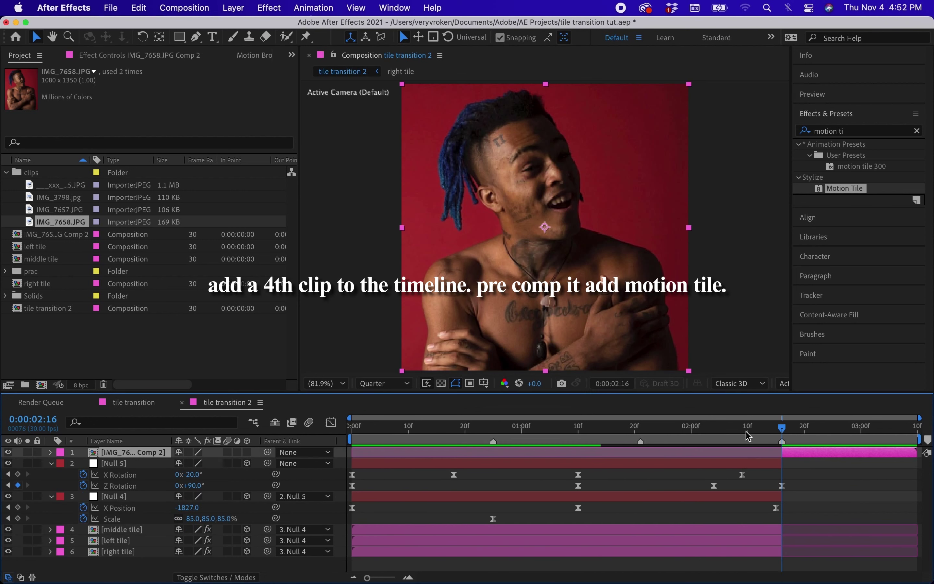
{"action": "left_click_drag", "start_coordinate": [845, 188], "coordinate": [846, 454]}
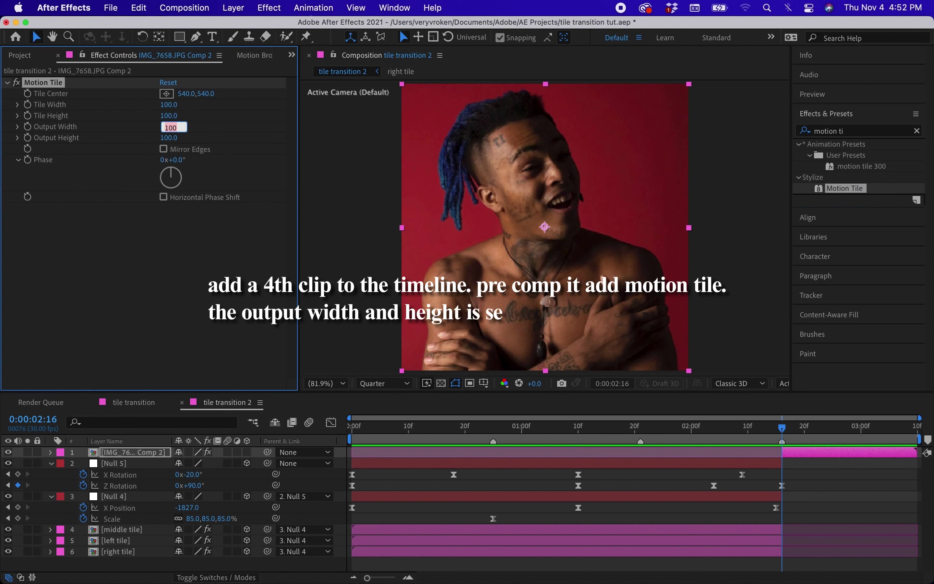
{"action": "left_click", "coordinate": [169, 138]}
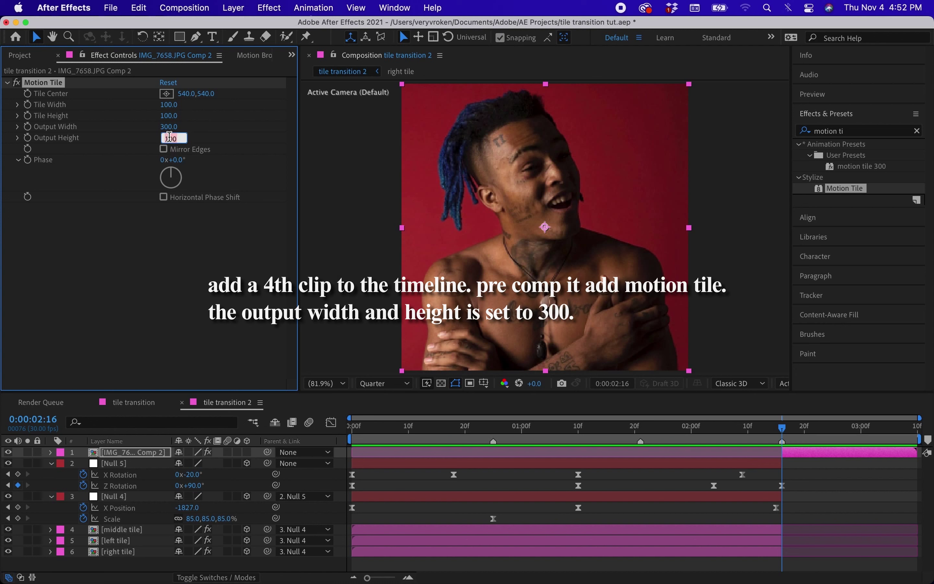
{"action": "type", "text": "300"}
{"action": "key", "text": "Return"}
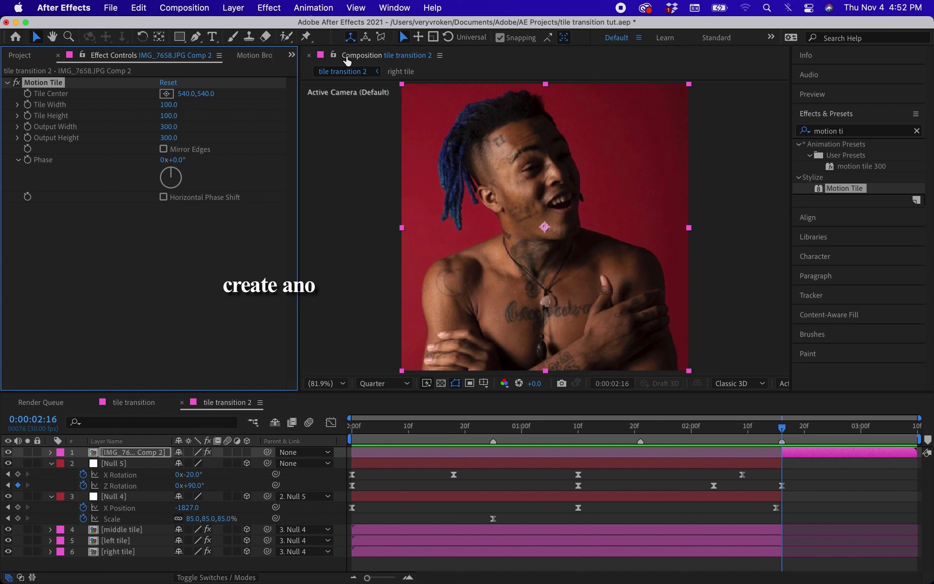
Add a new null object layer, removing an accidental duplicate of it
{"action": "left_click", "coordinate": [246, 10]}
{"action": "mouse_move", "coordinate": [336, 26]}
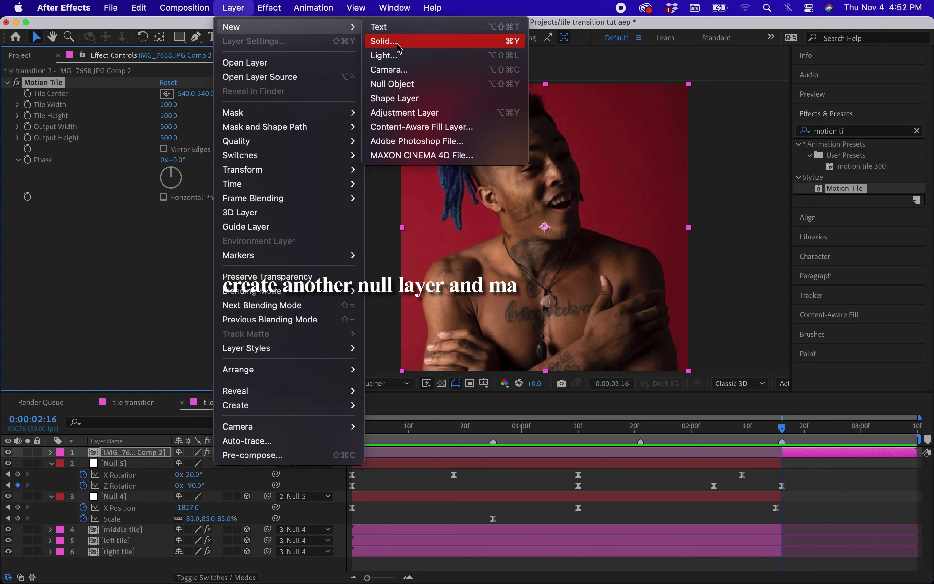
{"action": "left_click", "coordinate": [420, 85]}
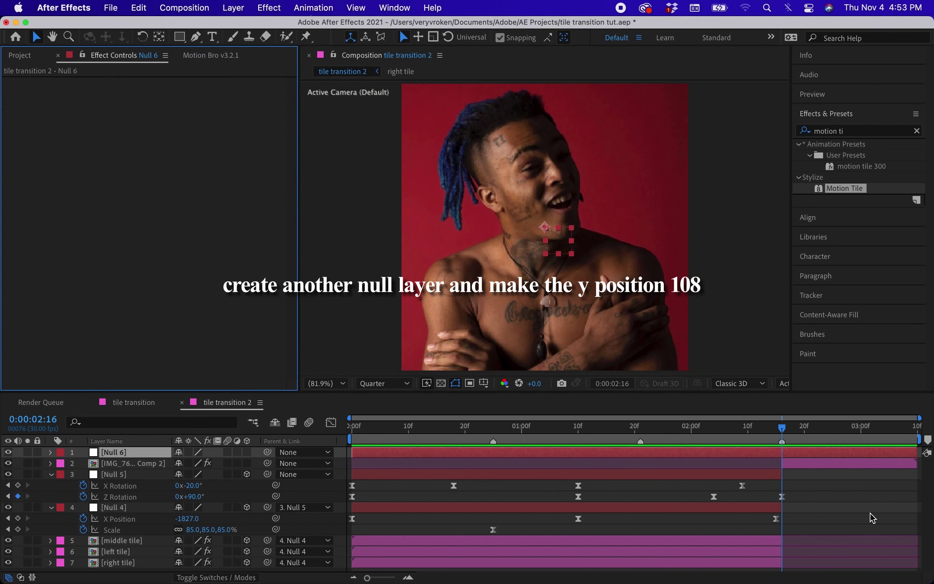
{"action": "key", "text": "super+d"}
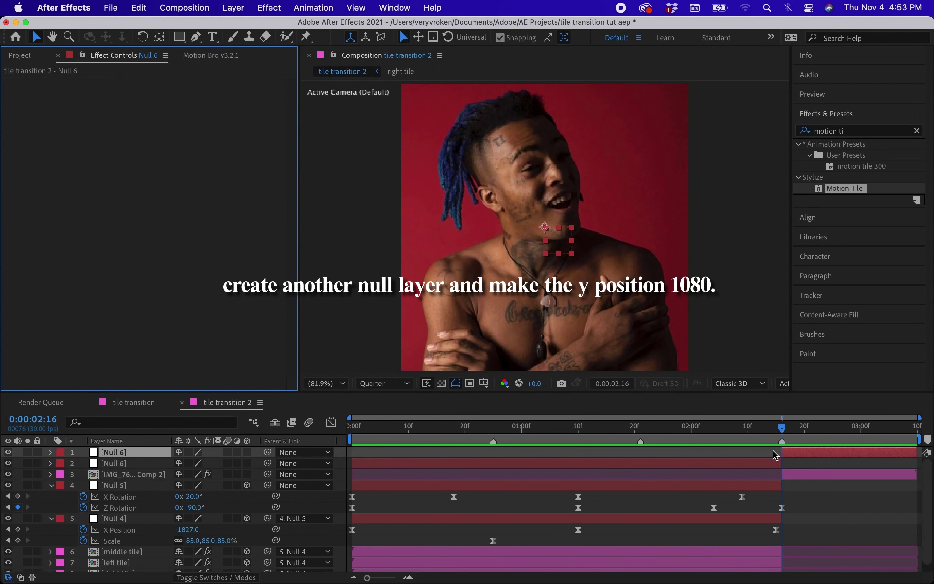
{"action": "left_click", "coordinate": [820, 464]}
{"action": "key", "text": "Delete"}
{"action": "left_click", "coordinate": [817, 454]}
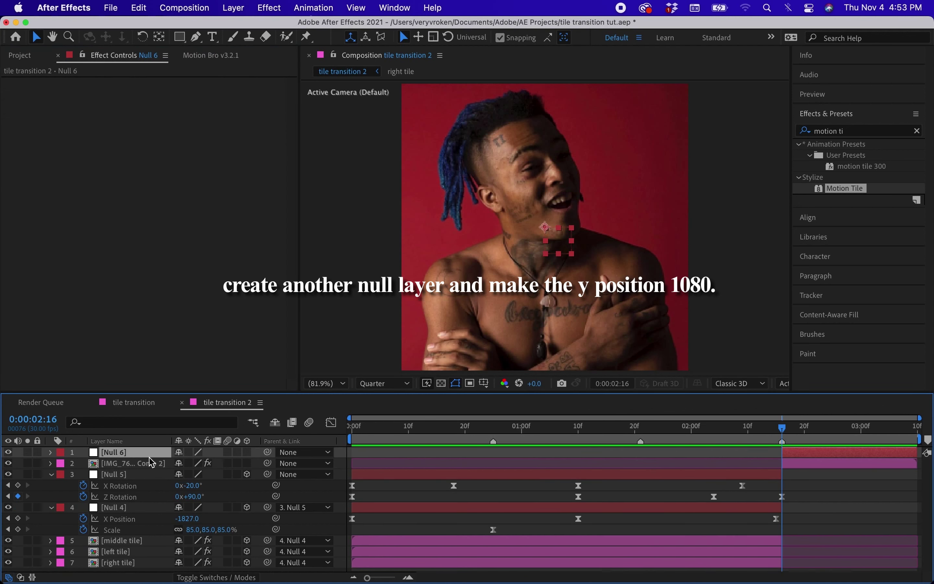
Move Null 6 to Y 1080 and make IMG_7658.JPG Comp 2 its child
{"action": "key", "text": "p"}
{"action": "left_click_drag", "start_coordinate": [205, 464], "coordinate": [262, 472]}
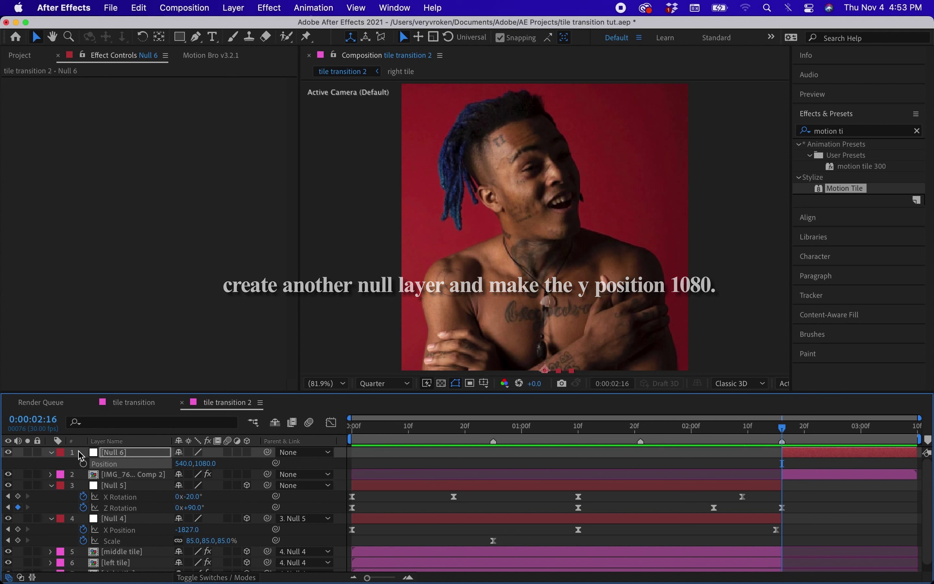
{"action": "left_click", "coordinate": [51, 452]}
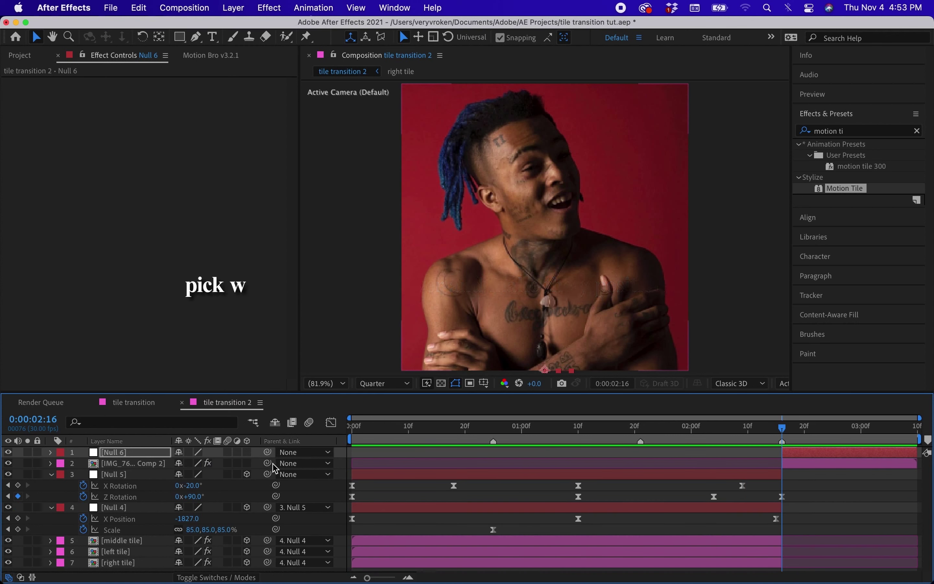
{"action": "left_click_drag", "start_coordinate": [271, 463], "coordinate": [151, 459]}
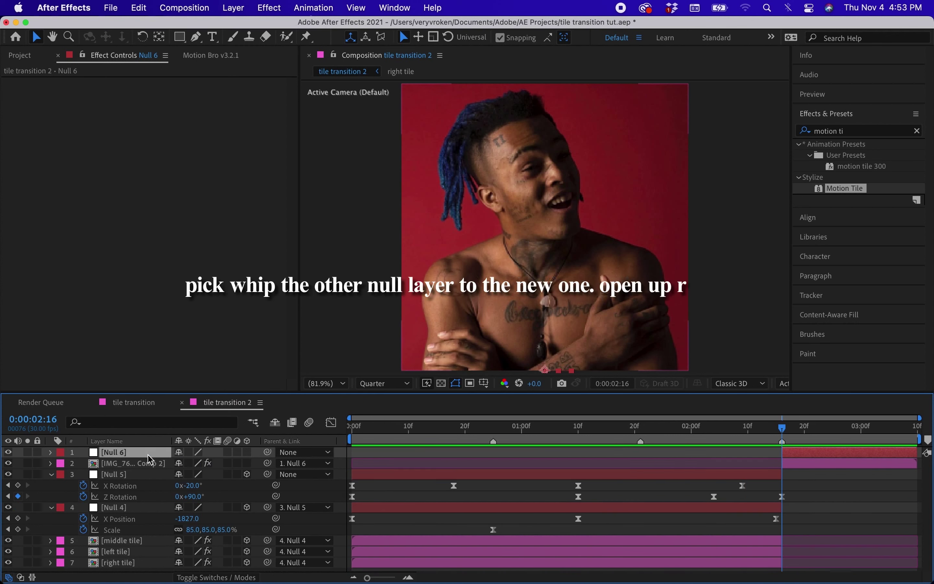
Make Null 6 a 3D layer and add an Easy Ease Z Rotation keyframe
{"action": "key", "text": "r"}
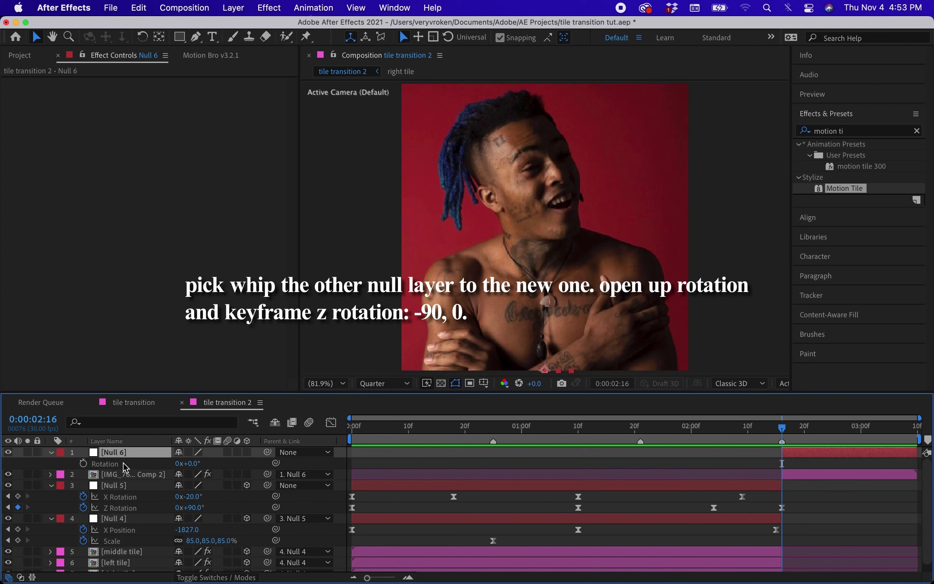
{"action": "key", "text": "r"}
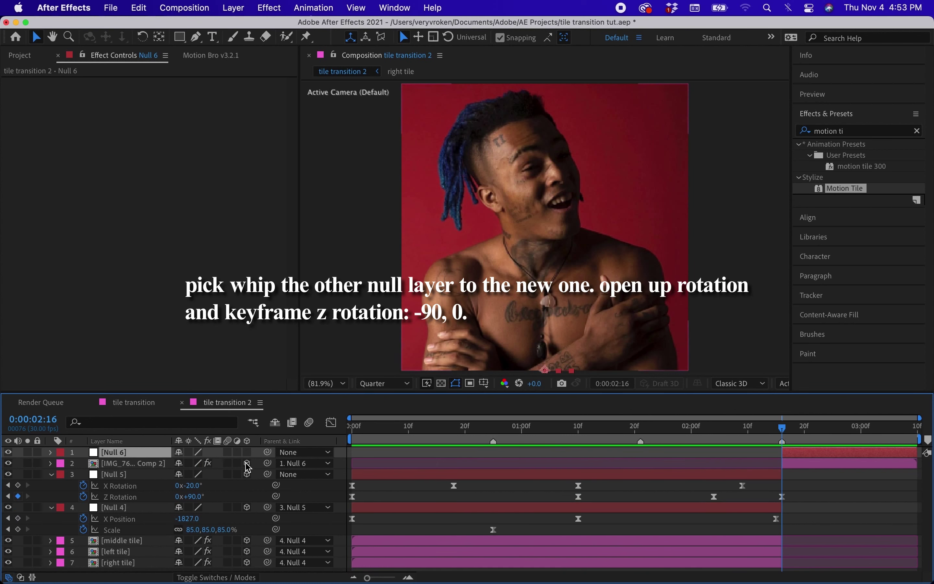
{"action": "left_click", "coordinate": [248, 452]}
{"action": "key", "text": "r"}
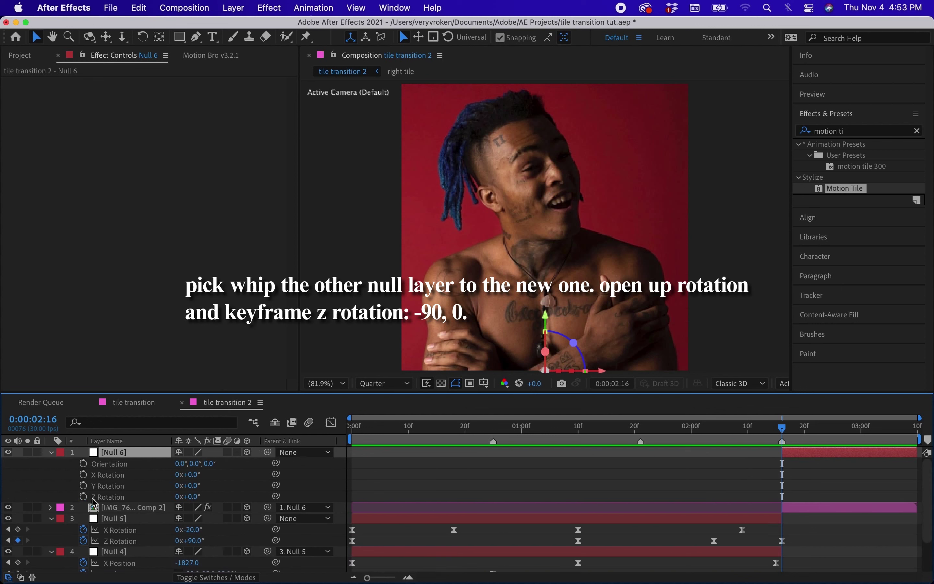
{"action": "left_click", "coordinate": [83, 496]}
{"action": "right_click", "coordinate": [784, 498]}
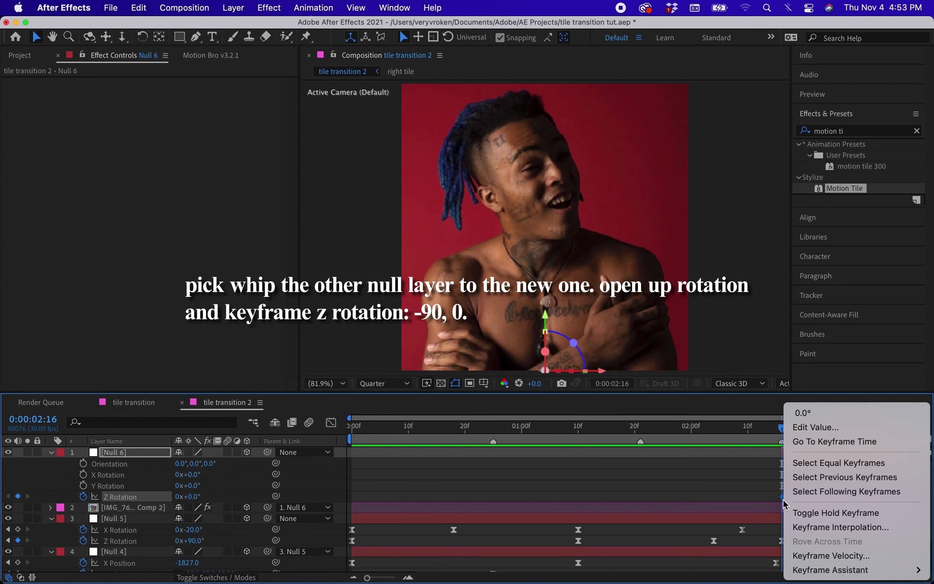
{"action": "mouse_move", "coordinate": [830, 570]}
{"action": "left_click", "coordinate": [717, 491]}
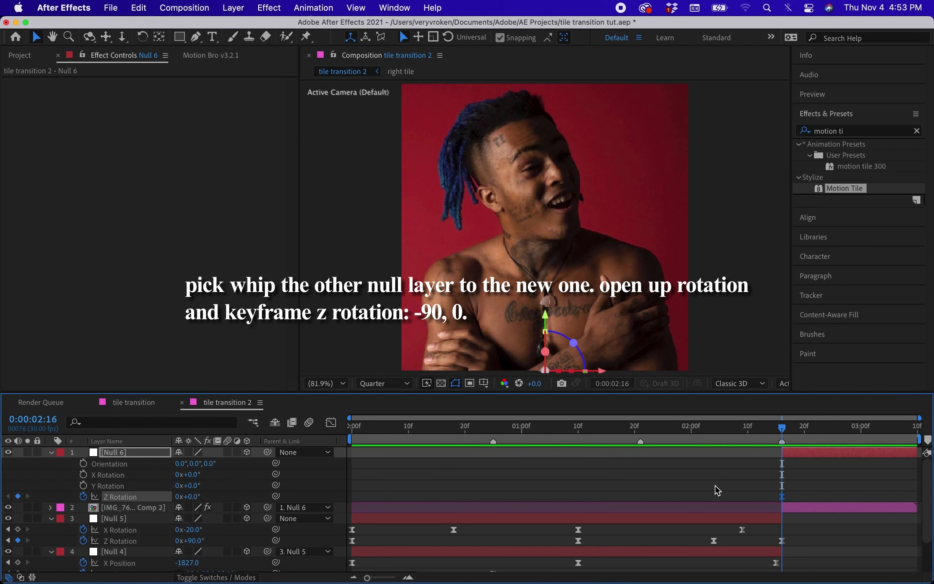
Set Null 6's first Z Rotation keyframe to -90° so it swings to 0°
{"action": "left_click", "coordinate": [915, 427]}
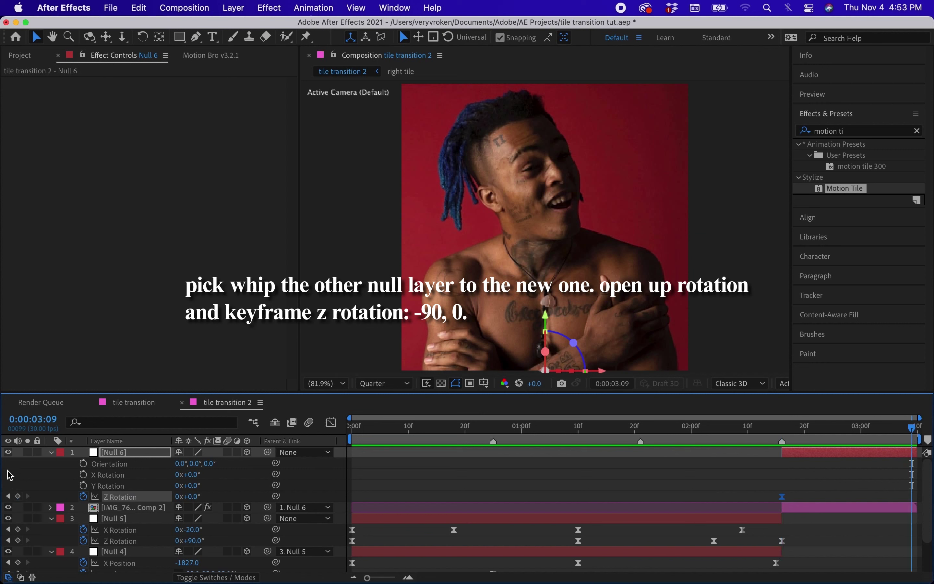
{"action": "left_click", "coordinate": [788, 430]}
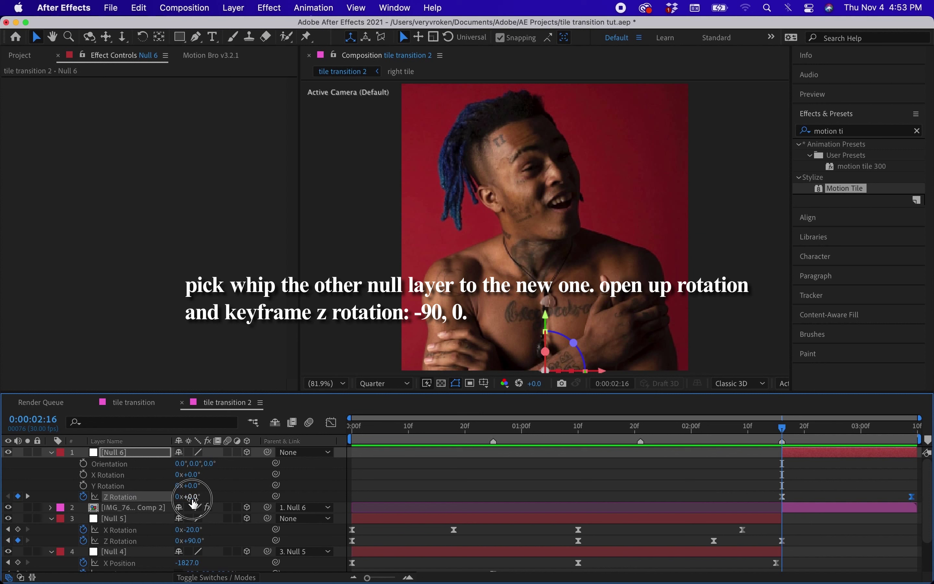
{"action": "left_click_drag", "start_coordinate": [193, 502], "coordinate": [189, 499]}
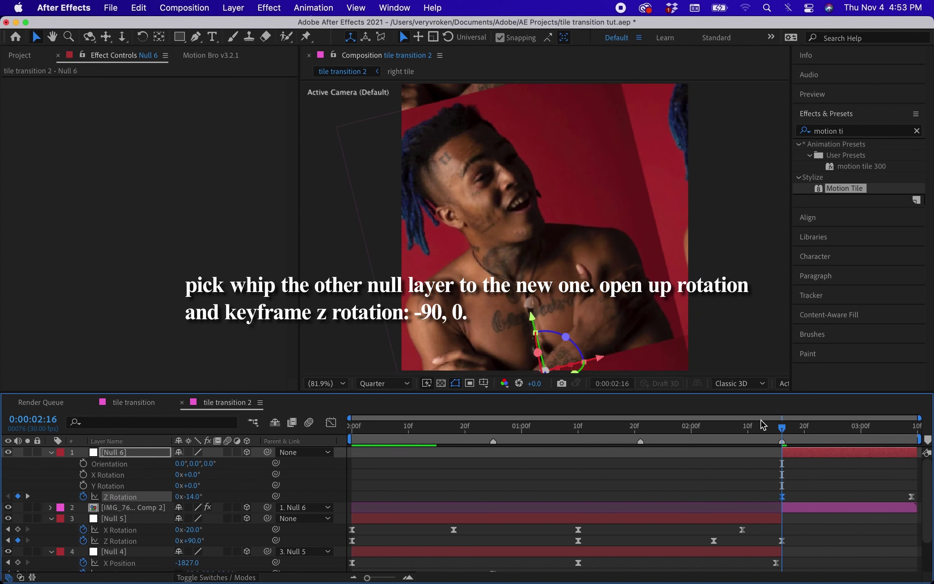
{"action": "mouse_move", "coordinate": [780, 434]}
{"action": "left_mouse_down"}
{"action": "mouse_move", "coordinate": [727, 447]}
{"action": "mouse_move", "coordinate": [782, 434]}
{"action": "left_mouse_up"}
{"action": "left_click", "coordinate": [190, 497]}
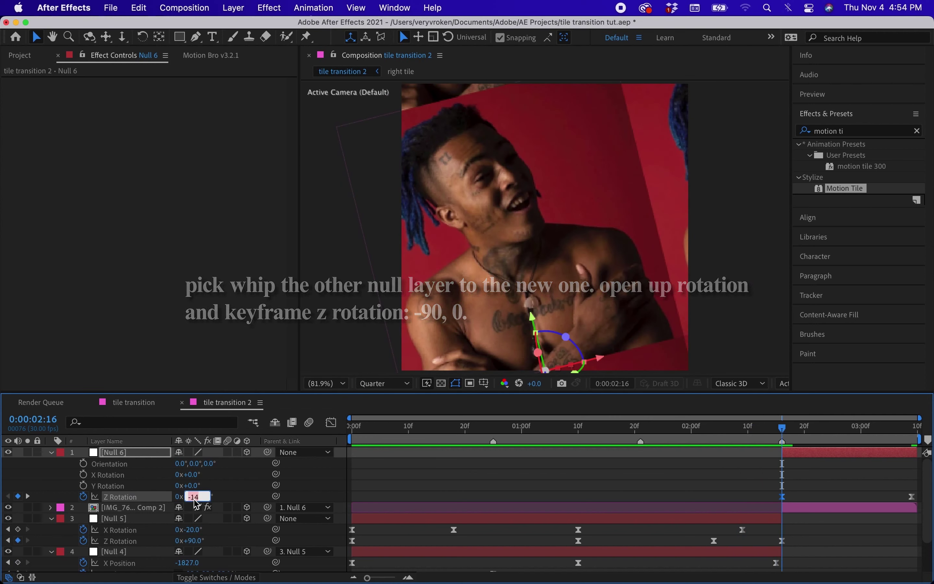
{"action": "type", "text": "-90"}
{"action": "key", "text": "Return"}
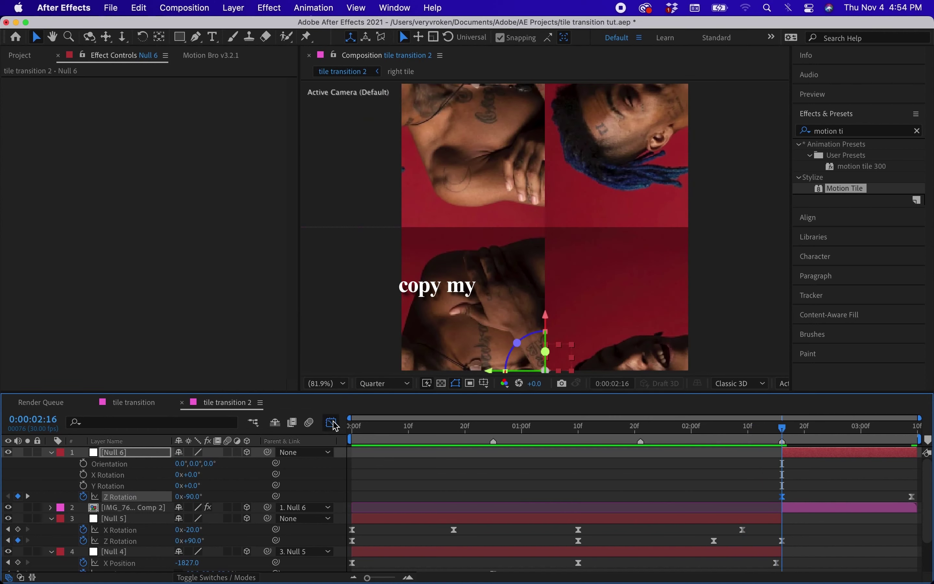
Steepen the Z Rotation ease in the Graph Editor and preview the swing
{"action": "left_click", "coordinate": [333, 424]}
{"action": "left_click_drag", "start_coordinate": [825, 524], "coordinate": [775, 461]}
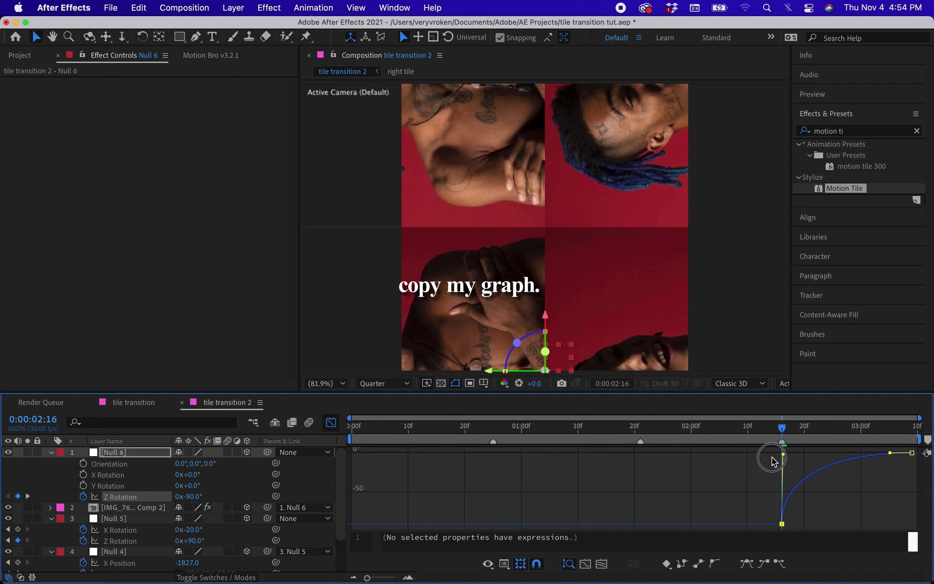
{"action": "left_click", "coordinate": [335, 425]}
{"action": "left_click", "coordinate": [784, 498]}
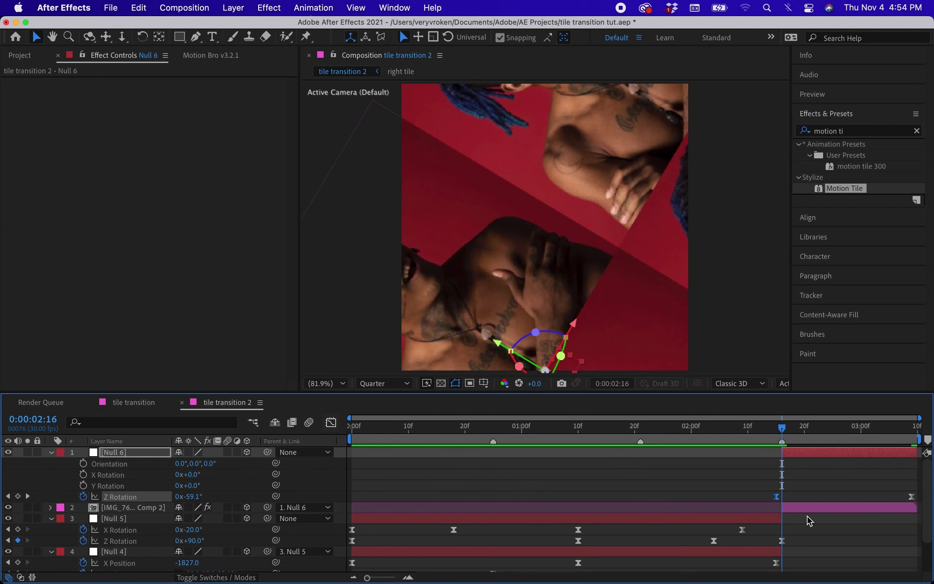
{"action": "key", "text": "u"}
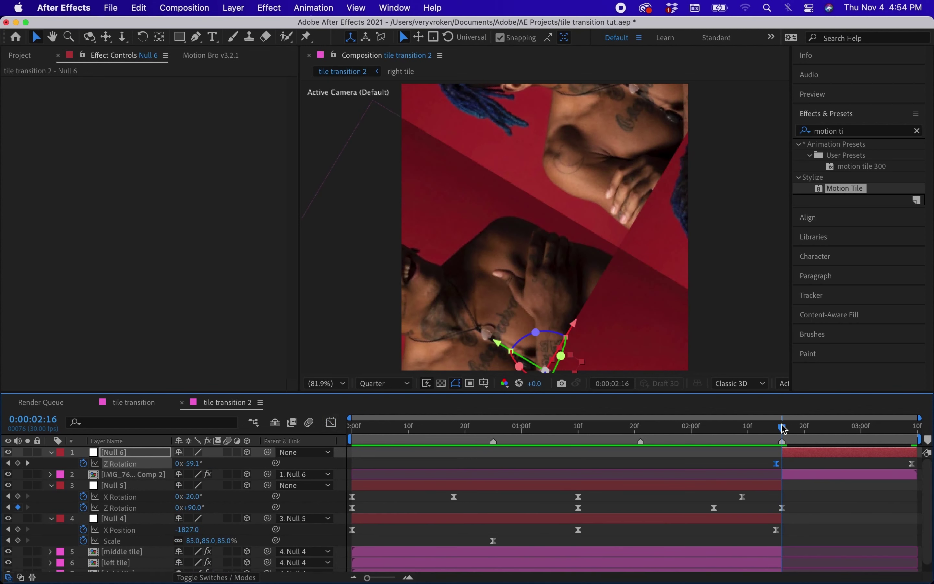
{"action": "left_click_drag", "start_coordinate": [784, 428], "coordinate": [784, 433]}
Add an adjustment layer starting at the transition point, deleting the part before it
{"action": "left_click", "coordinate": [244, 8]}
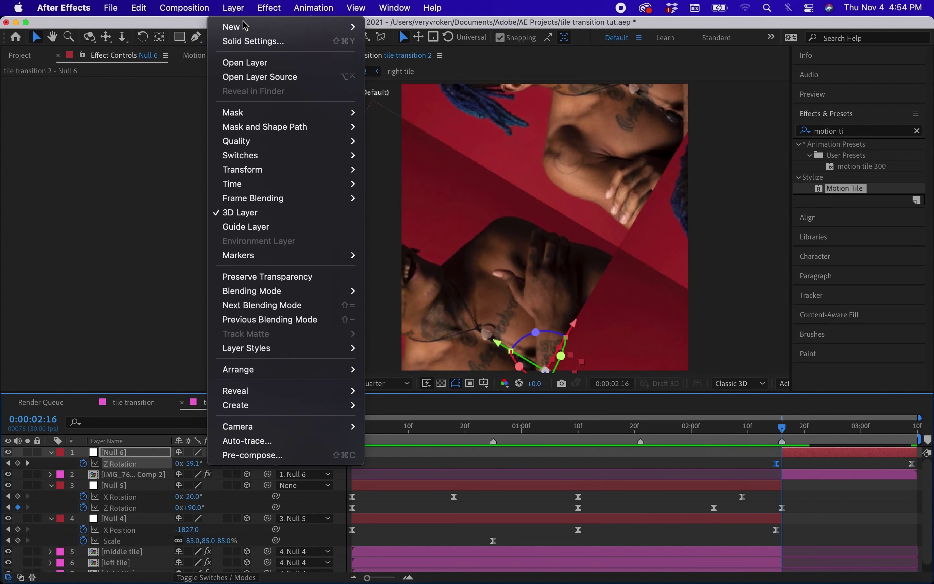
{"action": "mouse_move", "coordinate": [235, 27]}
{"action": "left_click", "coordinate": [433, 116]}
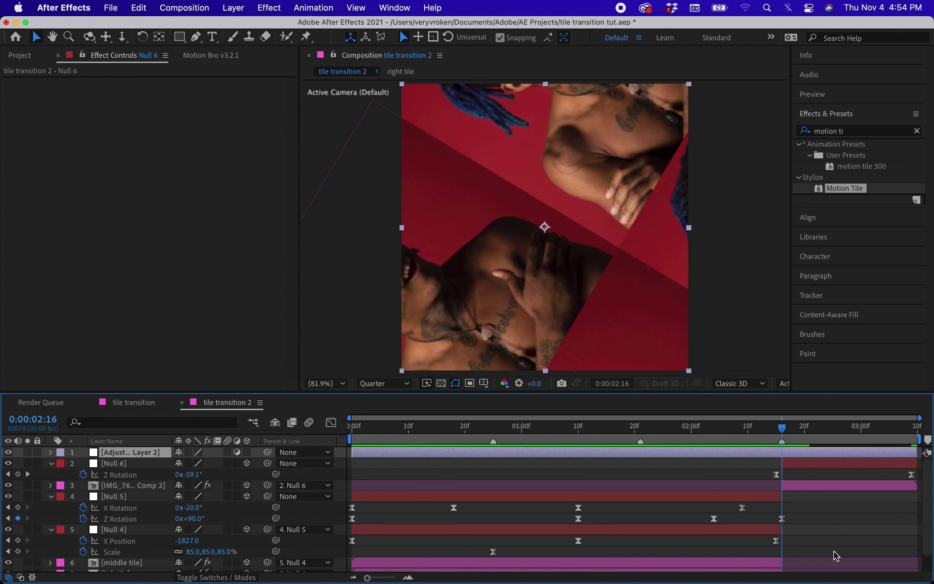
{"action": "key", "text": "super+shift+d"}
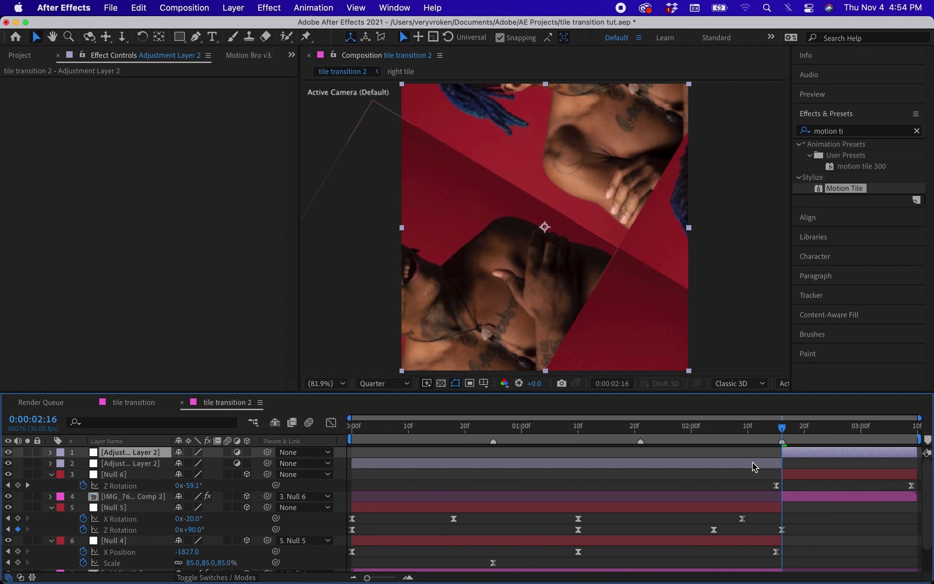
{"action": "key", "text": "Delete"}
{"action": "left_click", "coordinate": [803, 453]}
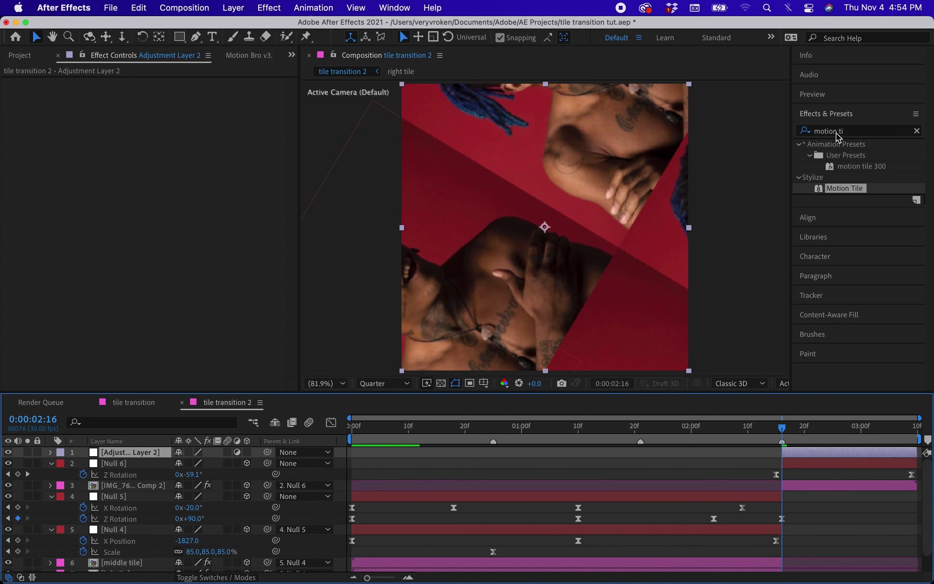
Apply the Warp effect to the adjustment layer with FishEye warp style
{"action": "left_click", "coordinate": [852, 134]}
{"action": "type", "text": "warp"}
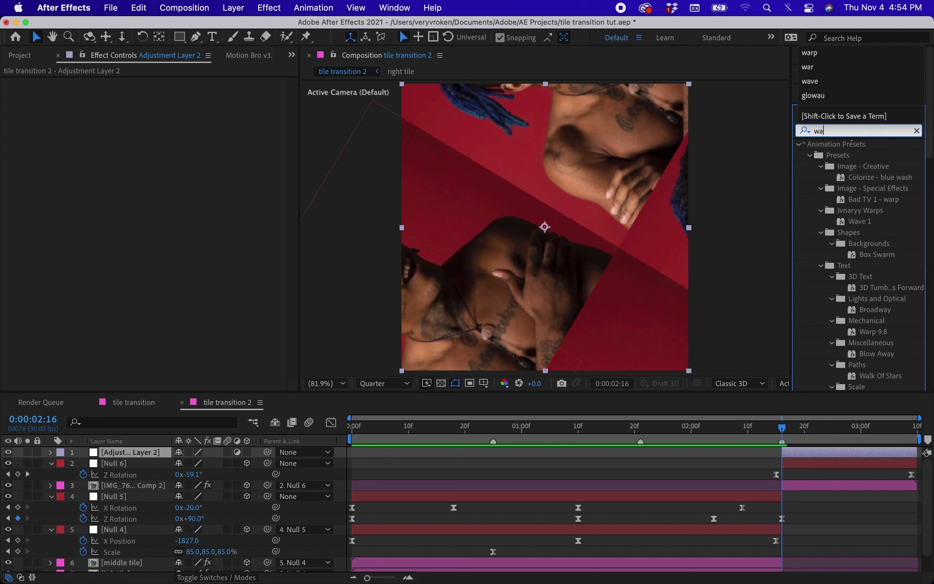
{"action": "left_click_drag", "start_coordinate": [835, 277], "coordinate": [818, 455]}
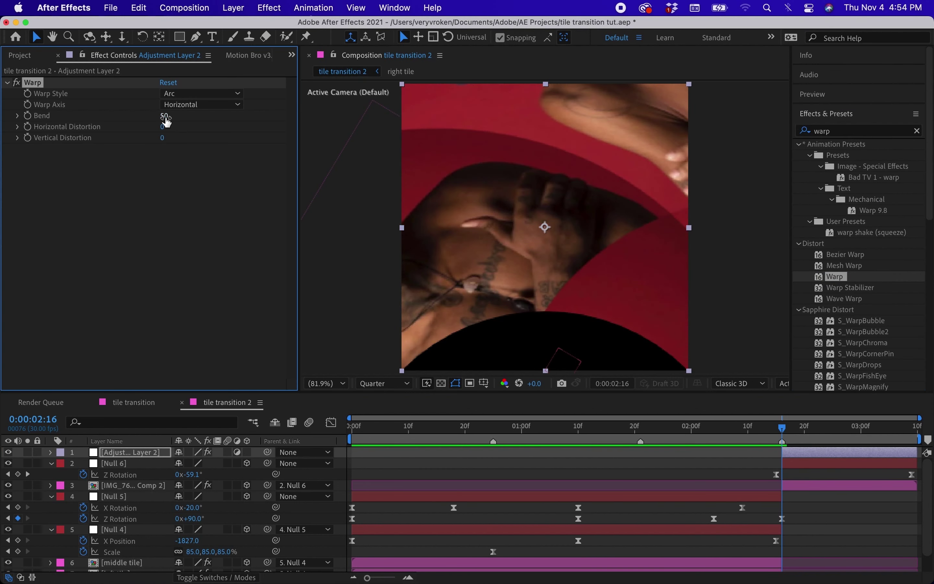
{"action": "left_click", "coordinate": [186, 95]}
{"action": "left_click", "coordinate": [224, 266]}
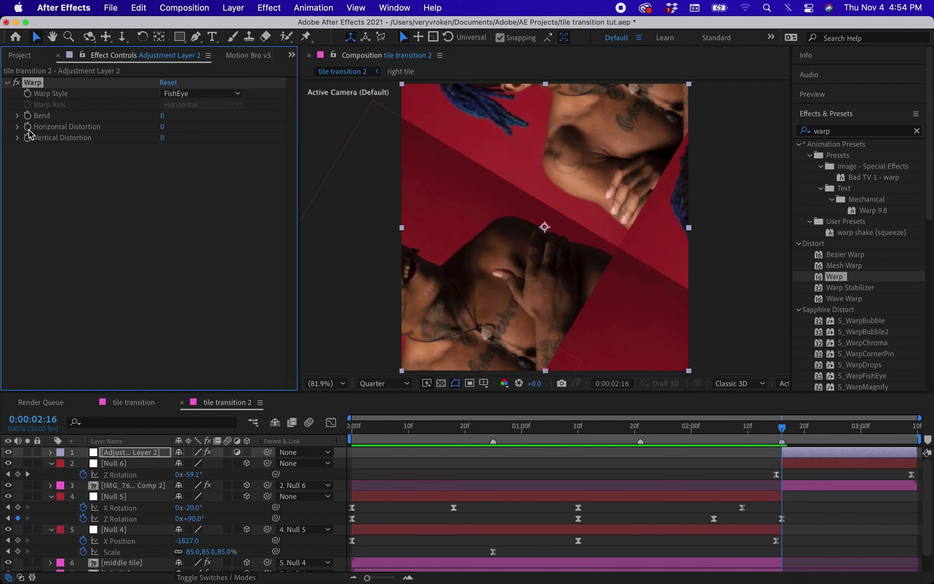
Easy Ease the Bend keyframe at 0:00:02:16 and set Bend to -100 at the comp end
{"action": "key", "text": "u"}
{"action": "right_click", "coordinate": [784, 476]}
{"action": "mouse_move", "coordinate": [769, 569]}
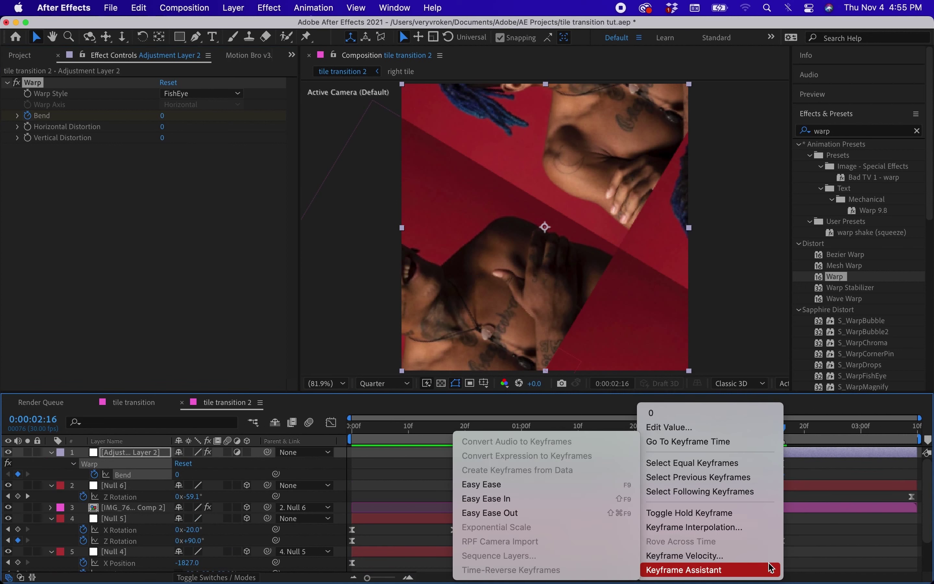
{"action": "left_click", "coordinate": [477, 485]}
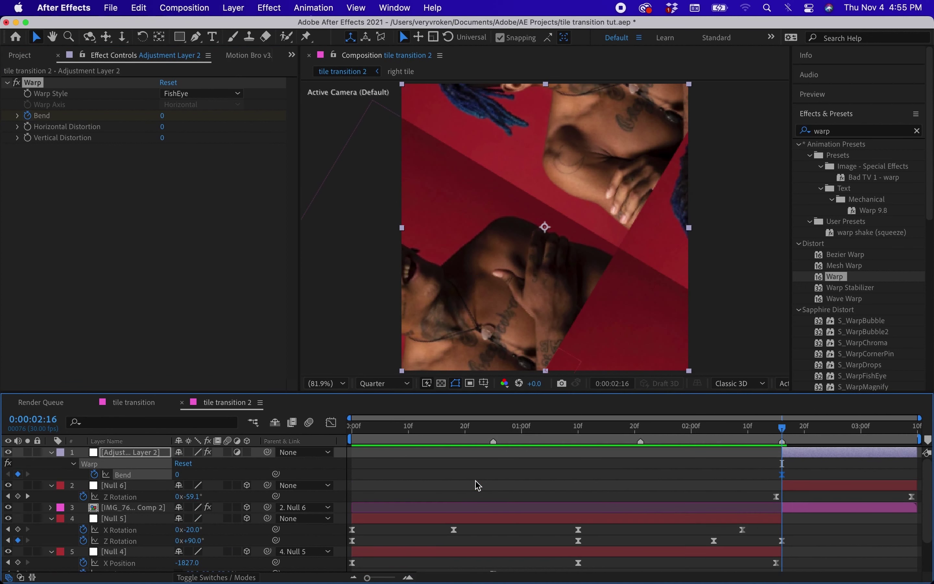
{"action": "key", "text": "End"}
{"action": "left_click_drag", "start_coordinate": [178, 479], "coordinate": [12, 486]}
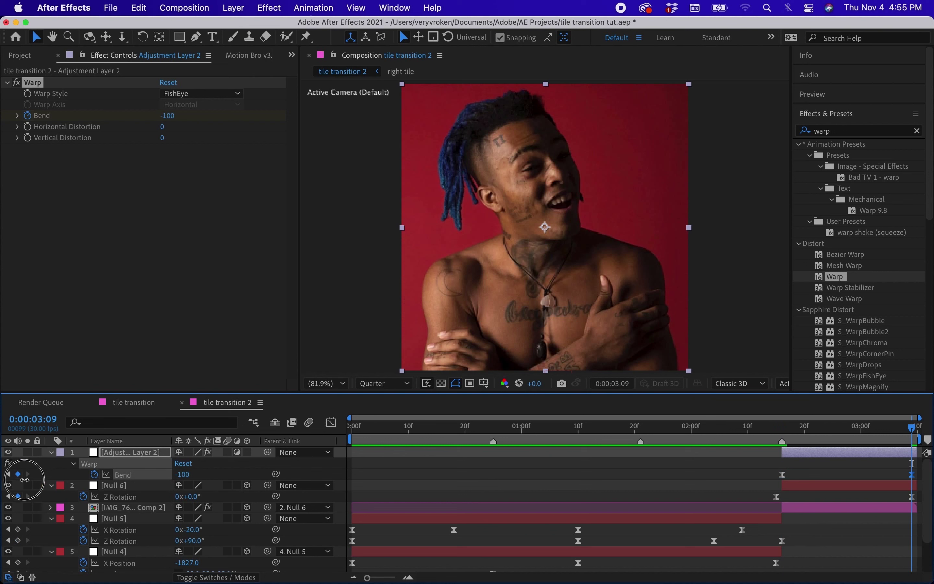
Reshape the Bend curve to accelerate sharply into -100, then return to 0:00:02:16
{"action": "left_click", "coordinate": [332, 424]}
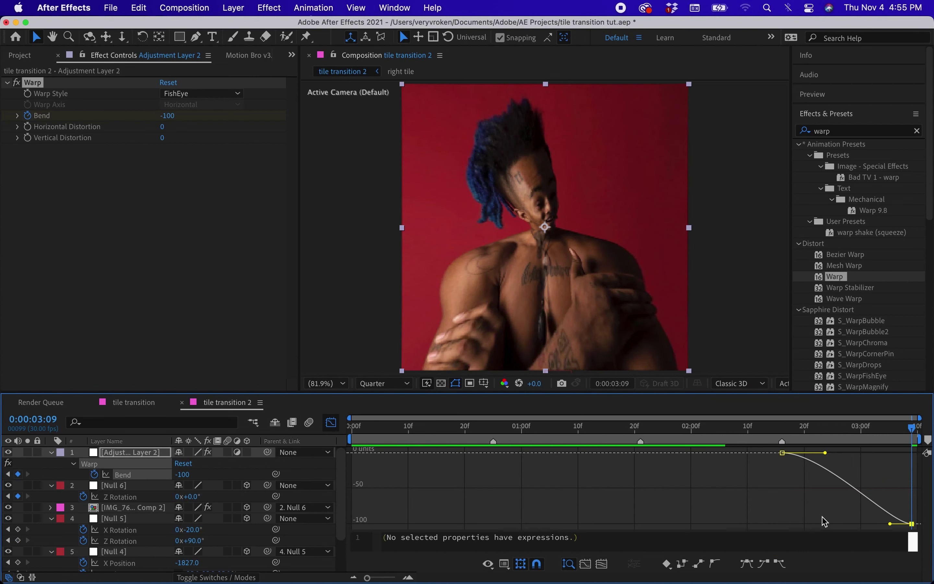
{"action": "left_click_drag", "start_coordinate": [891, 524], "coordinate": [908, 523]}
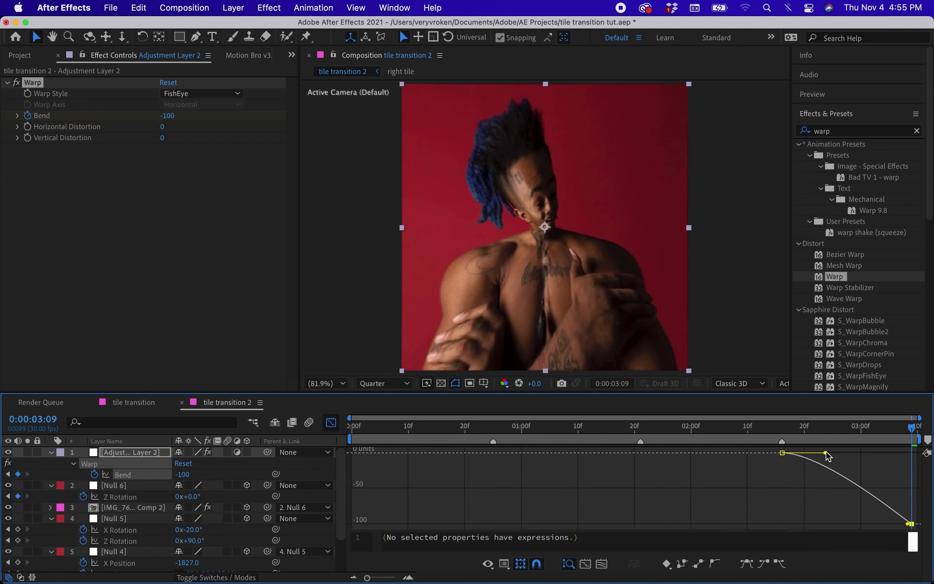
{"action": "mouse_move", "coordinate": [829, 456]}
{"action": "left_mouse_down"}
{"action": "mouse_move", "coordinate": [926, 462]}
{"action": "mouse_move", "coordinate": [912, 424]}
{"action": "left_mouse_up"}
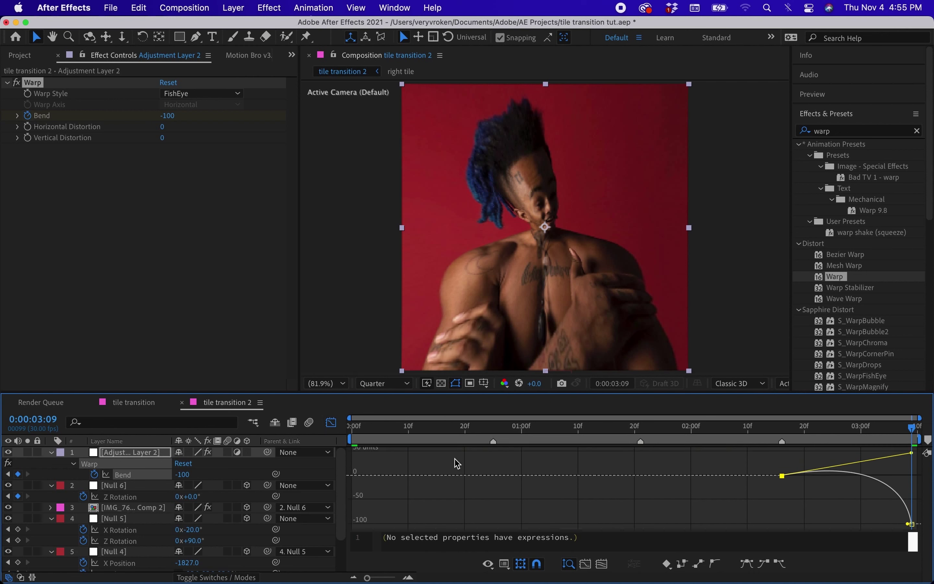
{"action": "left_click", "coordinate": [332, 422]}
{"action": "left_click", "coordinate": [786, 432]}
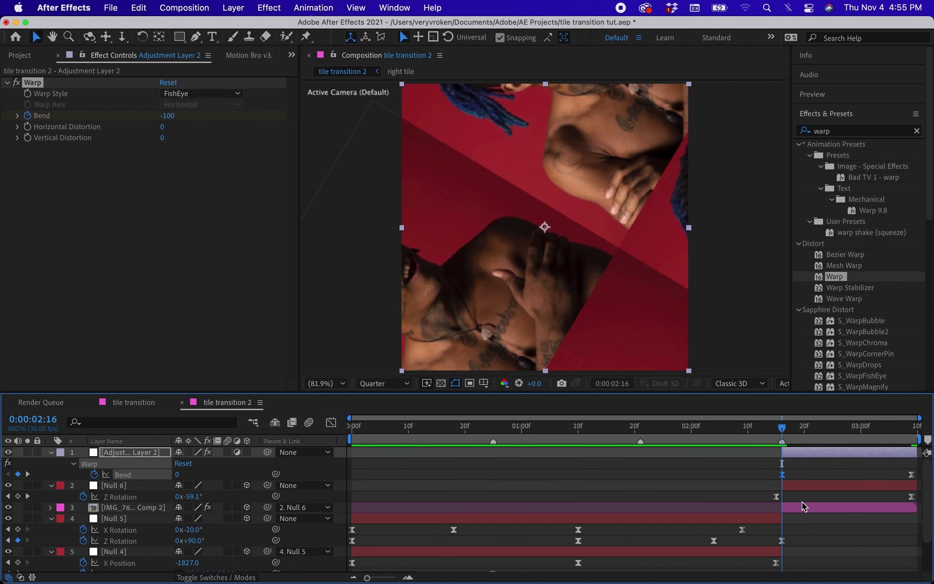
Easy Ease IMG_7658.JPG Comp 2's 100% Scale keyframe and set Scale to 40% at the end
{"action": "left_click", "coordinate": [806, 515]}
{"action": "key", "text": "s"}
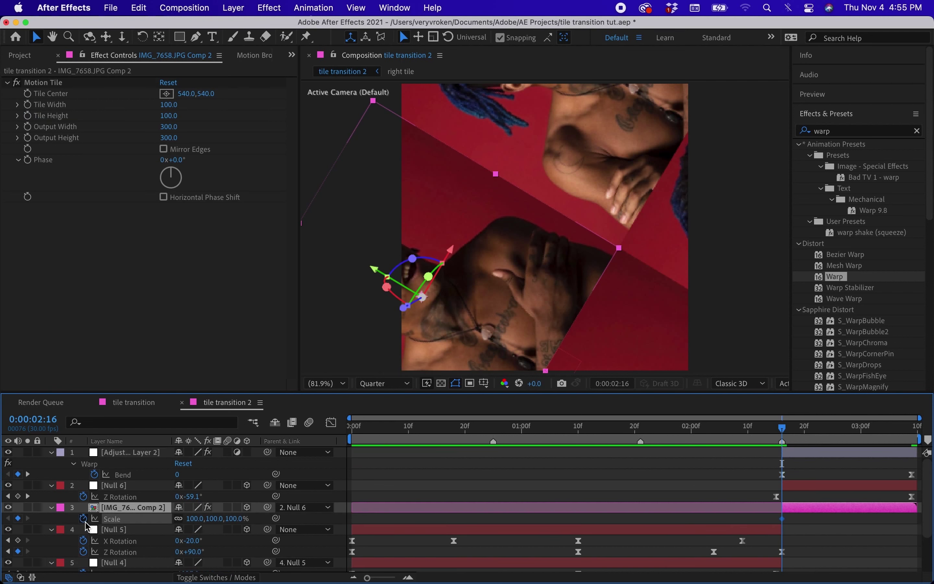
{"action": "right_click", "coordinate": [783, 519]}
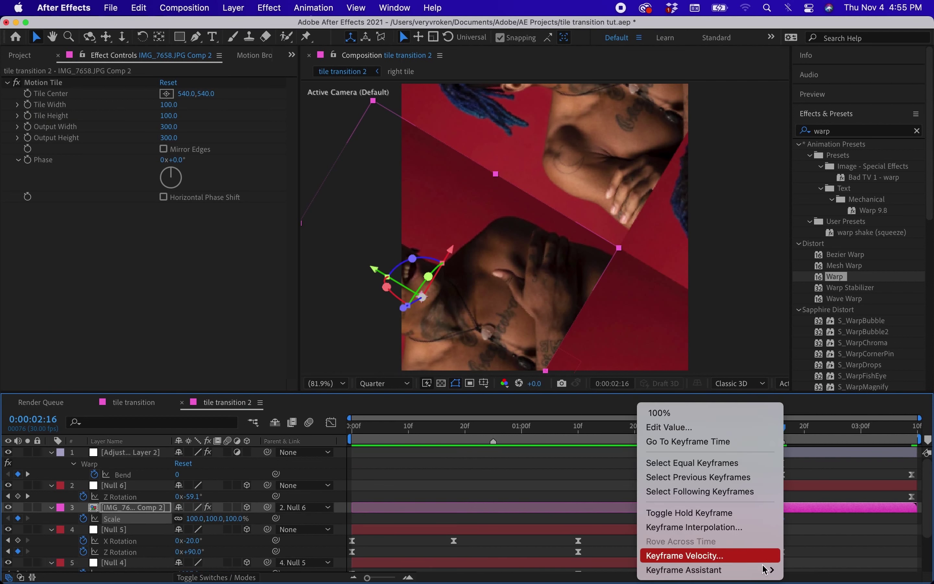
{"action": "mouse_move", "coordinate": [709, 569]}
{"action": "left_click", "coordinate": [487, 482]}
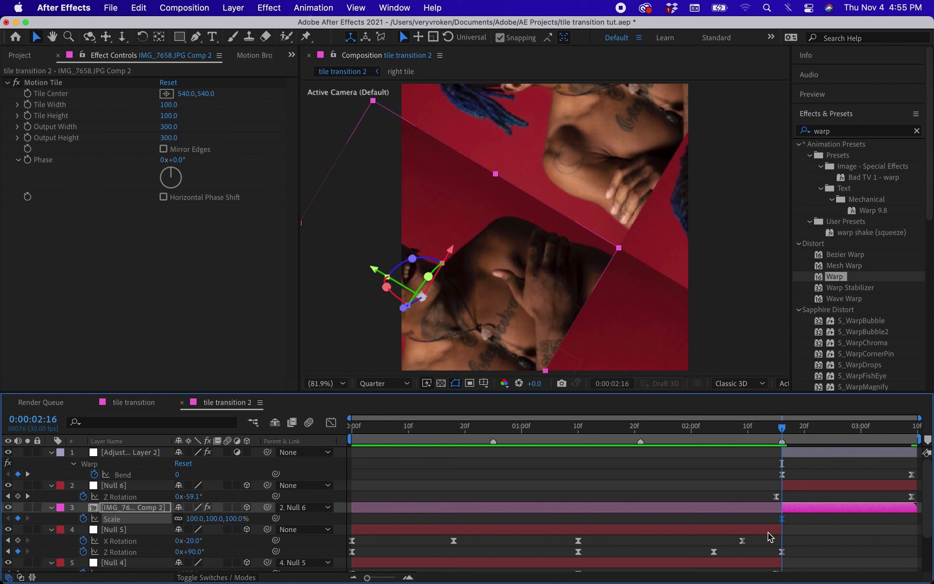
{"action": "key", "text": "End"}
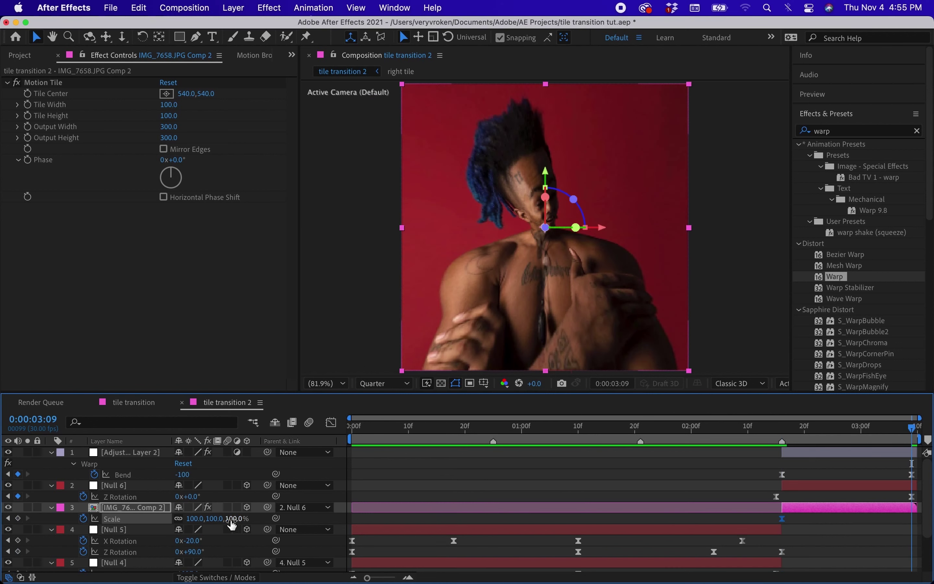
{"action": "left_click", "coordinate": [216, 519]}
{"action": "key", "text": "Return"}
Steepen the Scale easing in the Graph Editor and move the 40% keyframe to 0:00:03:09
{"action": "left_click", "coordinate": [332, 423]}
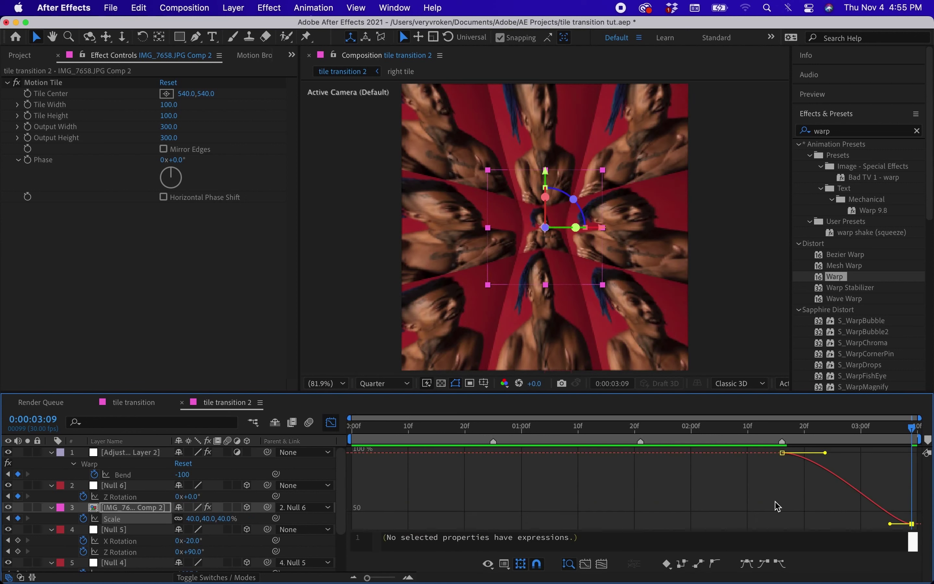
{"action": "left_click_drag", "start_coordinate": [890, 523], "coordinate": [928, 450]}
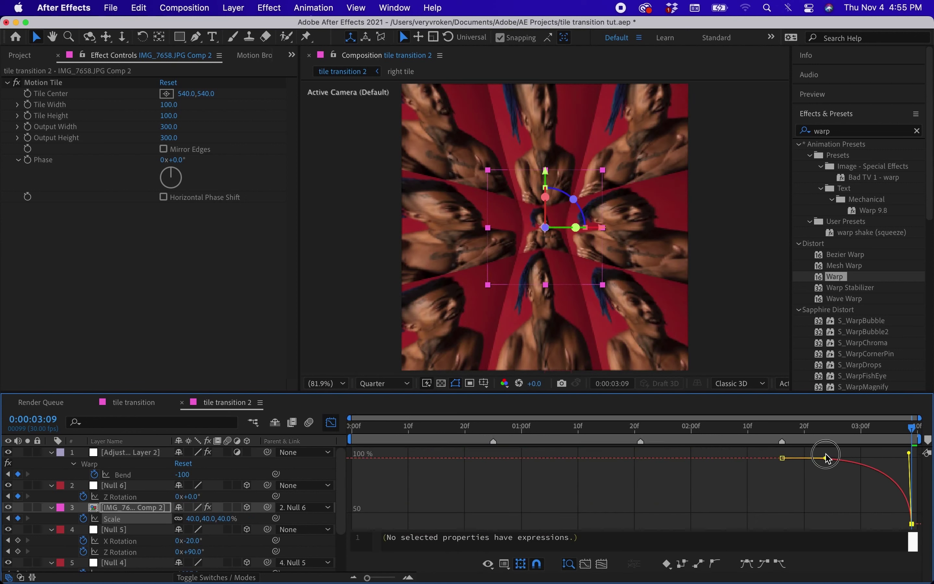
{"action": "left_click", "coordinate": [830, 462]}
{"action": "left_click", "coordinate": [781, 453]}
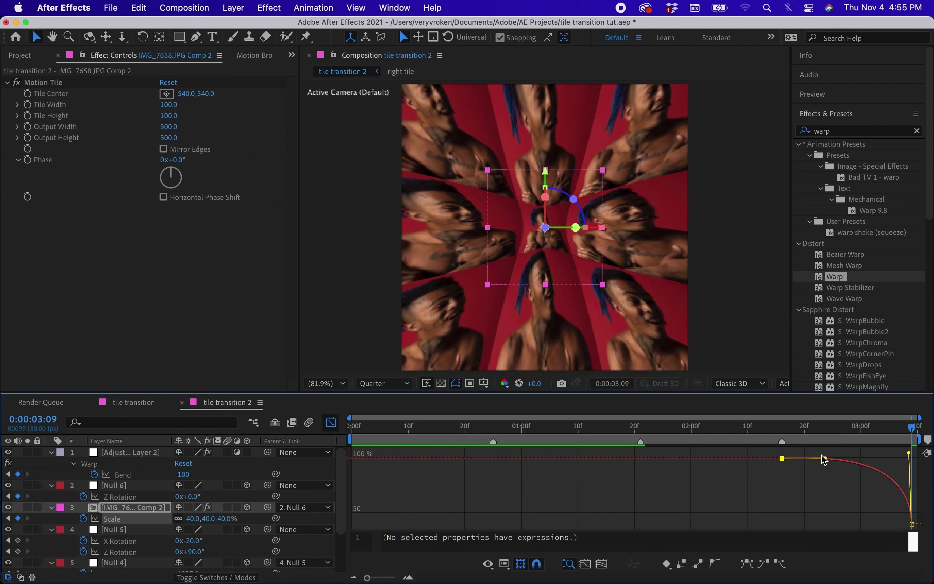
{"action": "left_click_drag", "start_coordinate": [825, 458], "coordinate": [882, 453]}
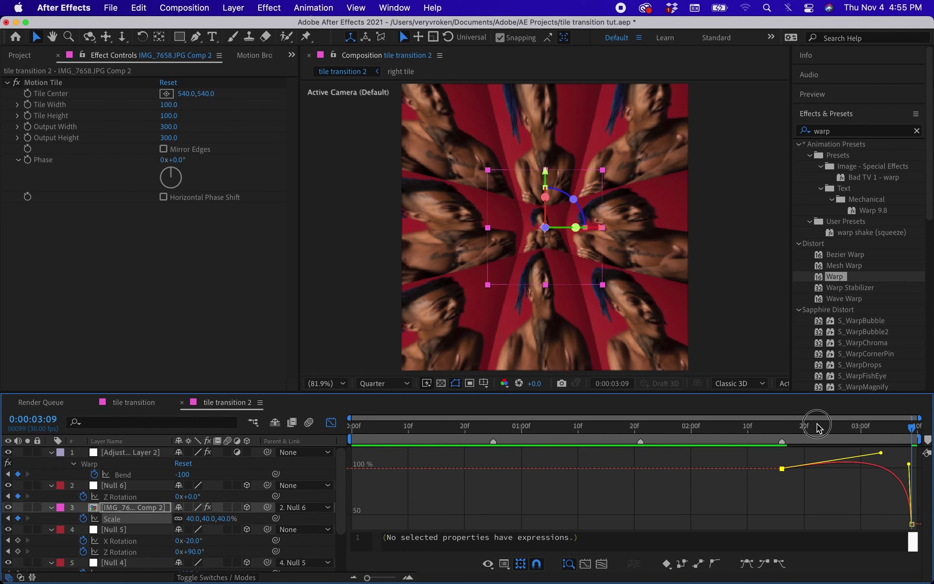
{"action": "mouse_move", "coordinate": [820, 428]}
{"action": "left_mouse_down"}
{"action": "mouse_move", "coordinate": [873, 431]}
{"action": "mouse_move", "coordinate": [894, 464]}
{"action": "left_mouse_up"}
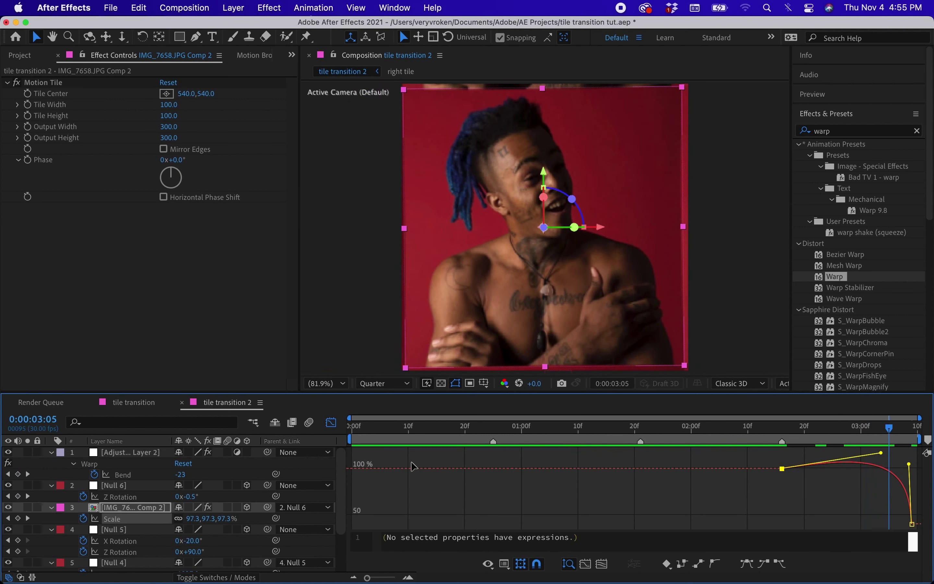
{"action": "key", "text": "shift+F3"}
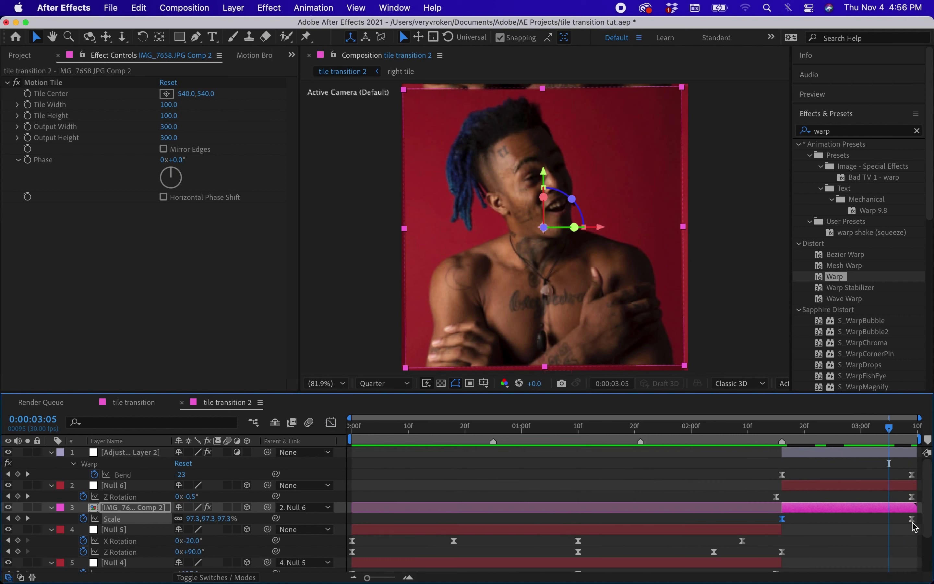
{"action": "left_click_drag", "start_coordinate": [914, 524], "coordinate": [919, 532]}
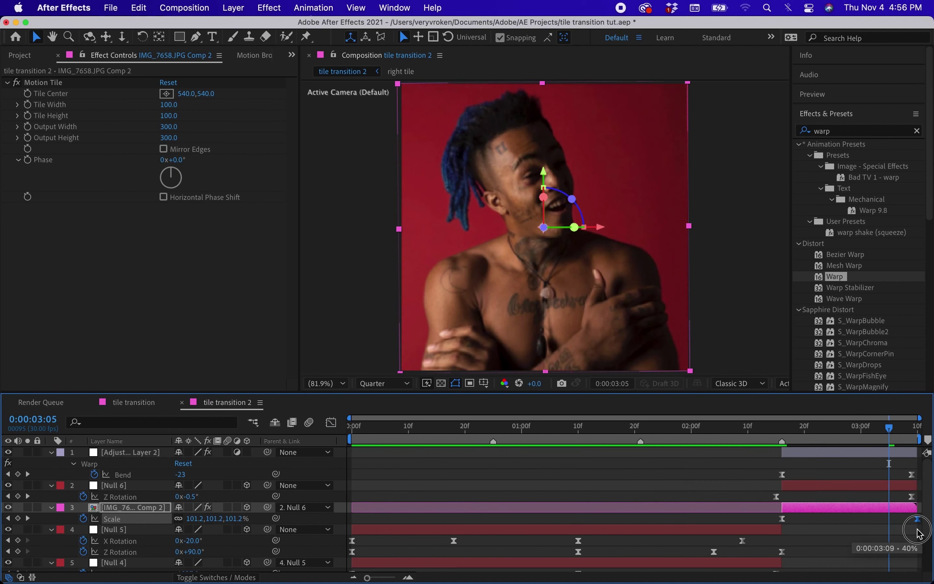
{"action": "key", "text": "k"}
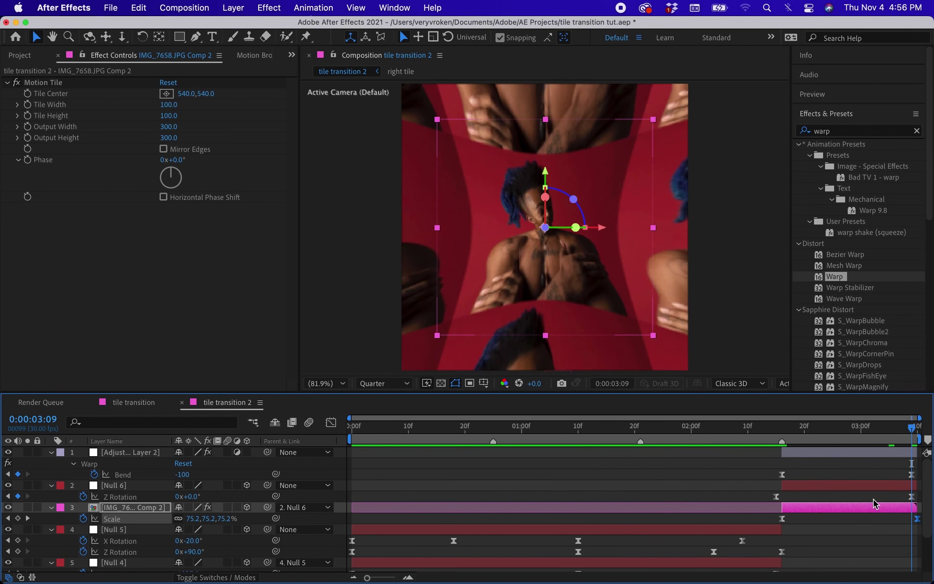
Preview the tile transition from the start of tile transition 2
{"action": "left_click", "coordinate": [353, 426]}
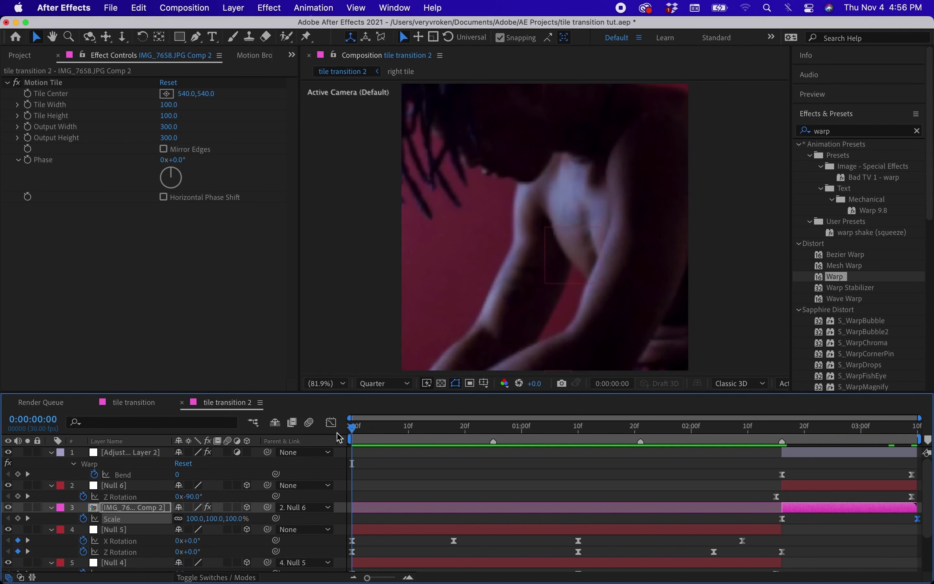
{"action": "key", "text": "space"}
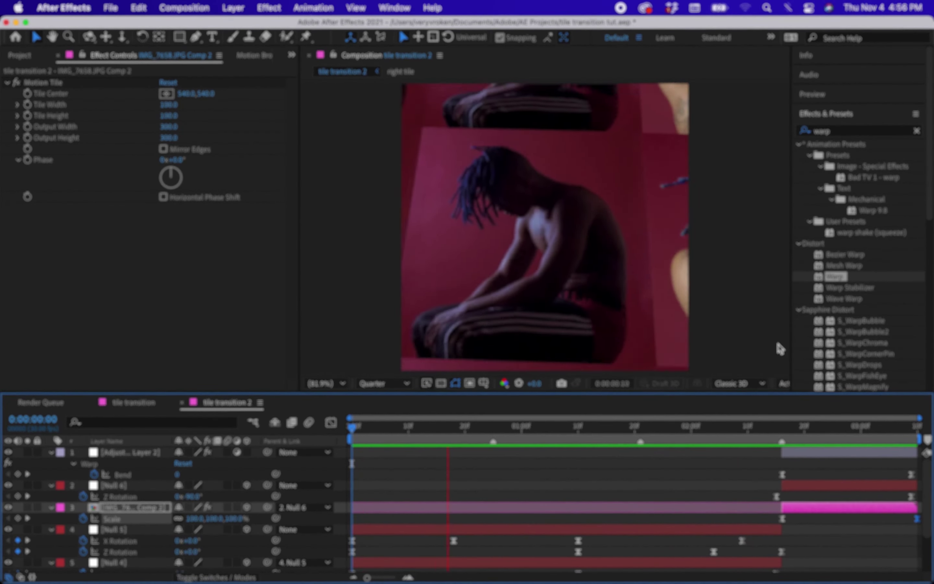
{"action": "key", "text": "space"}
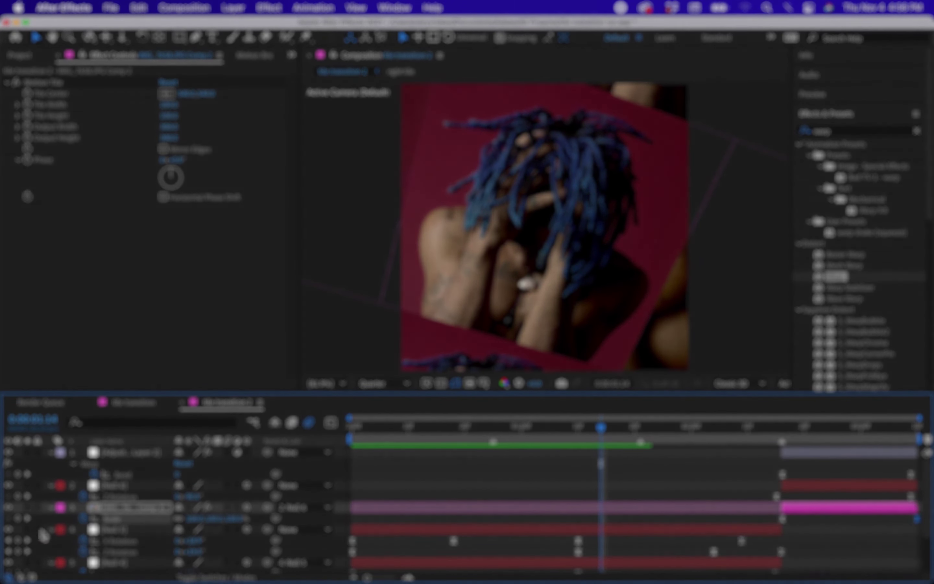
Collapse the expanded property rows of all layers
{"action": "left_click", "coordinate": [51, 529]}
{"action": "left_click", "coordinate": [53, 452]}
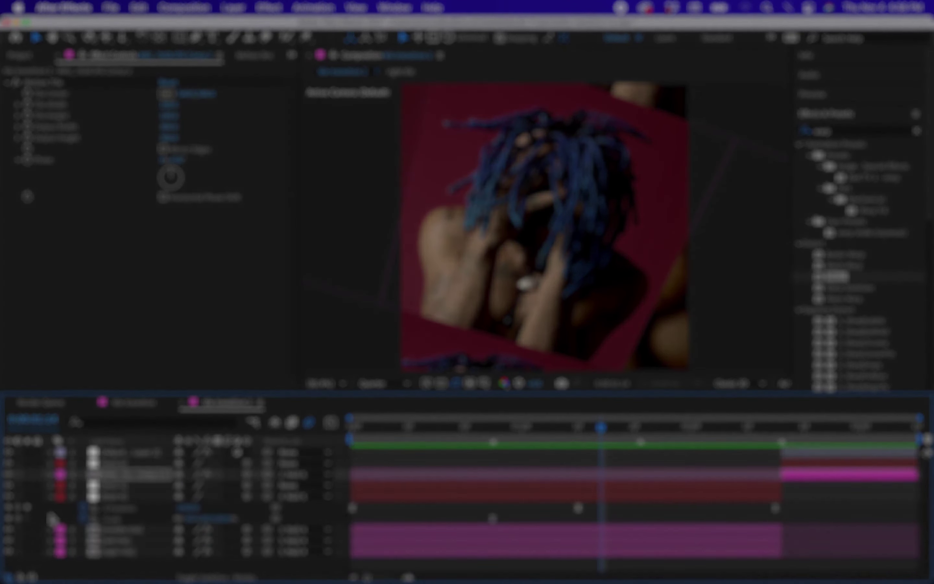
{"action": "left_click", "coordinate": [49, 501]}
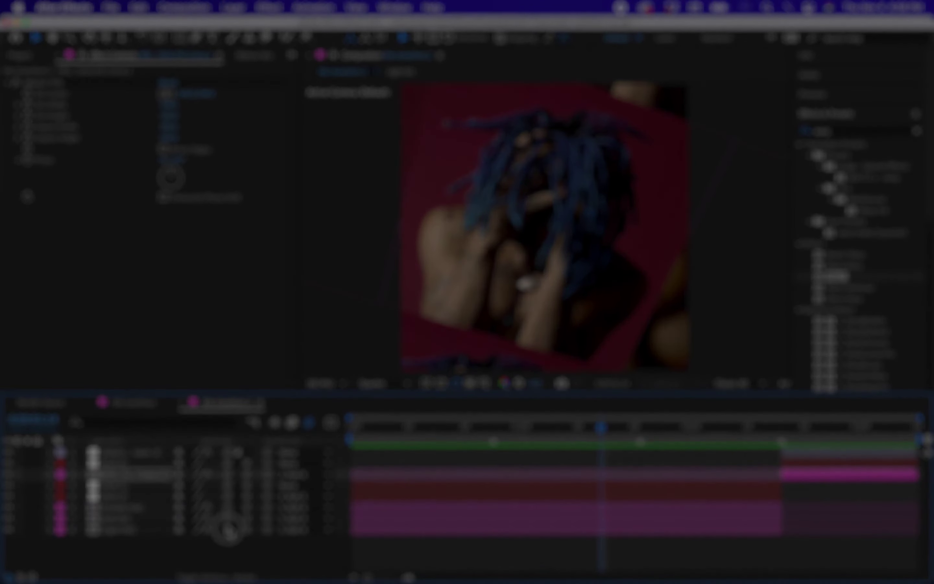